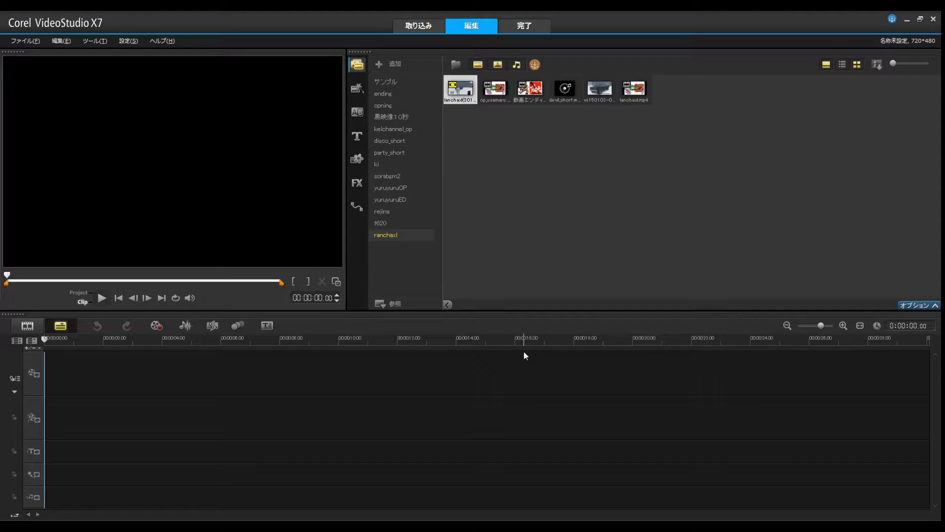
# Step: Add a new media library folder named まいくら
pyautogui.click(382, 63)
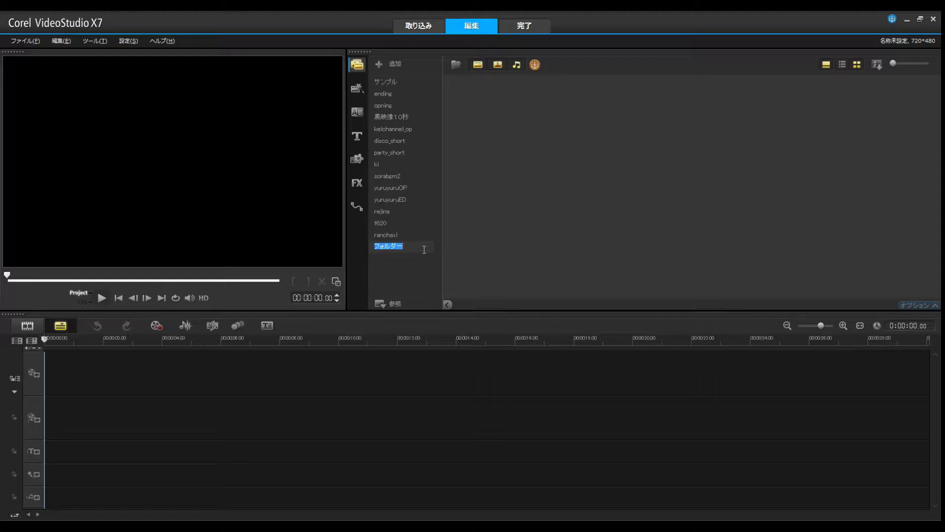
pyautogui.press('BackSpace')
pyautogui.write('あいくら')
pyautogui.press('Return')
# Step: Import the henshuu1 AVI recording from the 編集前video folder on drive E: into the まいくら library folder
pyautogui.click(456, 64)
pyautogui.click(454, 64)
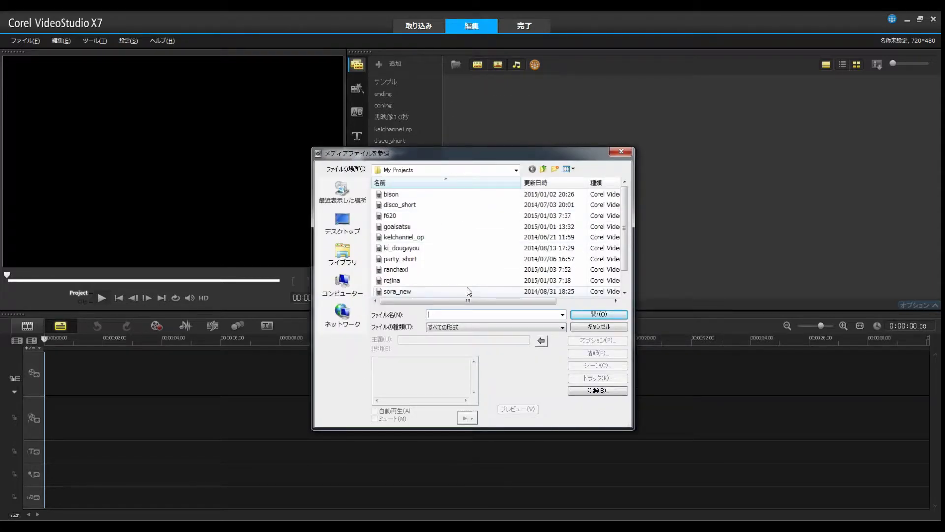
pyautogui.click(339, 292)
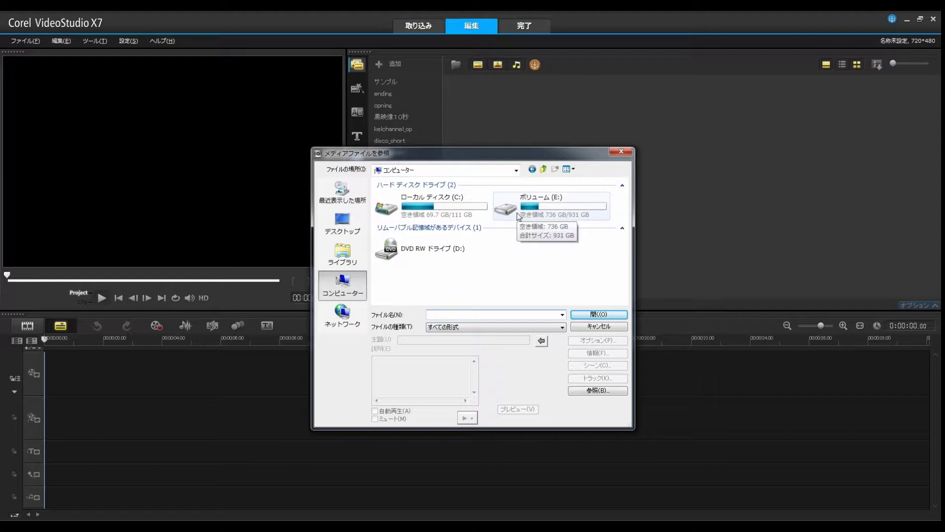
pyautogui.doubleClick(517, 213)
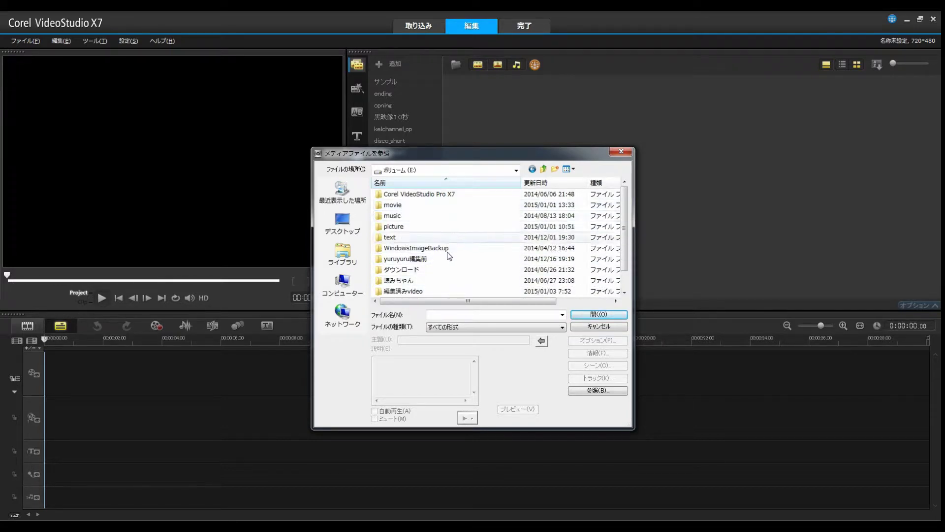
pyautogui.scroll(-1, 448, 251)
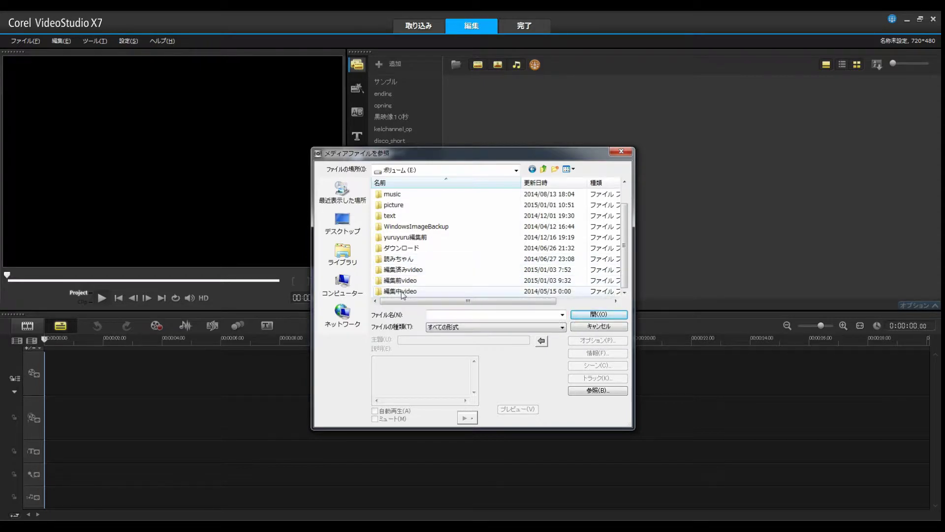
pyautogui.doubleClick(436, 282)
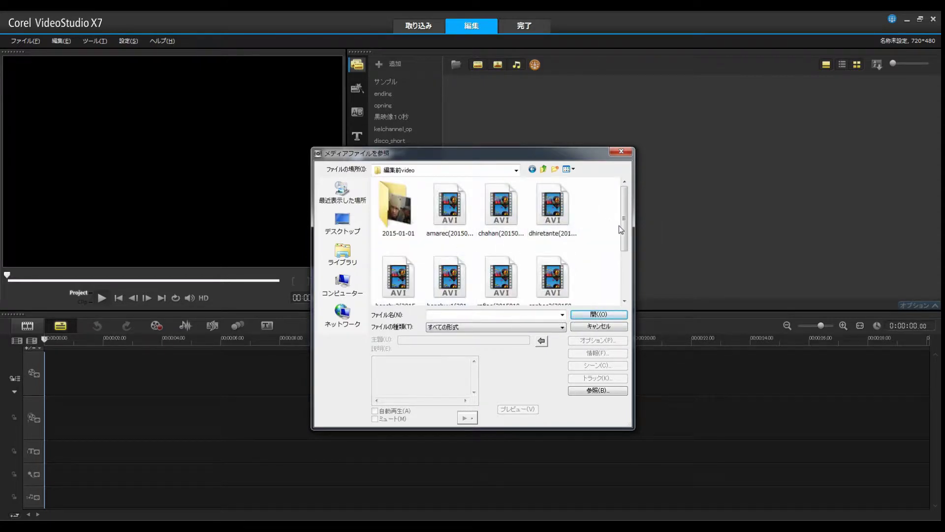
pyautogui.scroll(-1, 625, 236)
pyautogui.moveTo(625, 235)
pyautogui.mouseDown()
pyautogui.moveTo(616, 273)
pyautogui.moveTo(615, 243)
pyautogui.mouseUp()
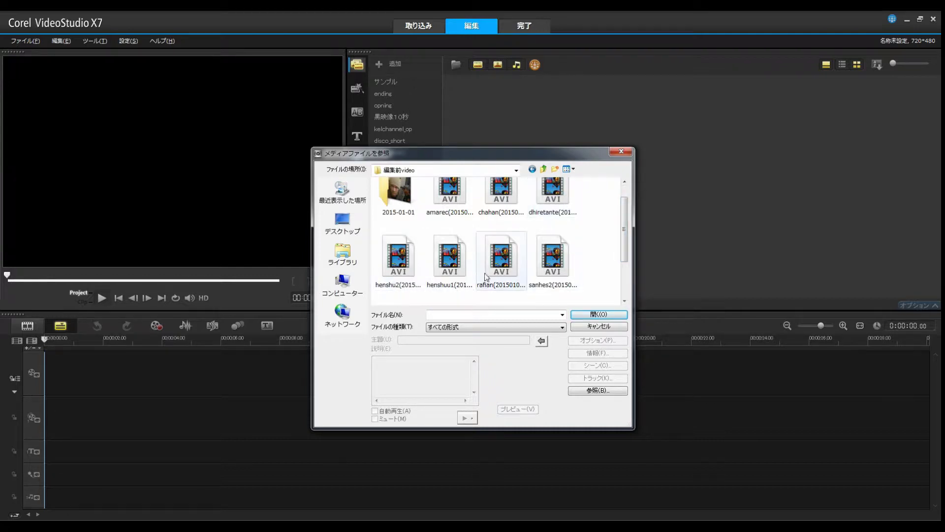
pyautogui.doubleClick(449, 268)
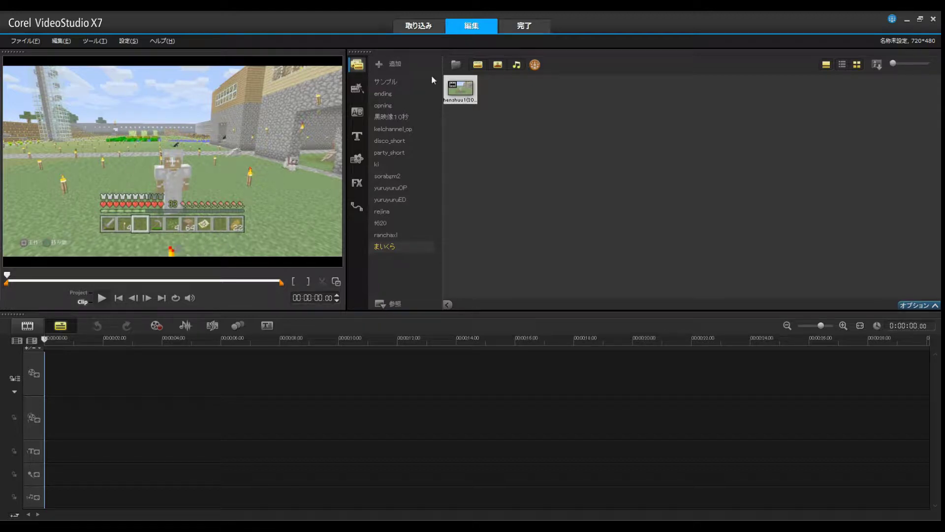
# Step: Import the henshu2 AVI recording from the 編集前video folder into the library folder
pyautogui.click(456, 69)
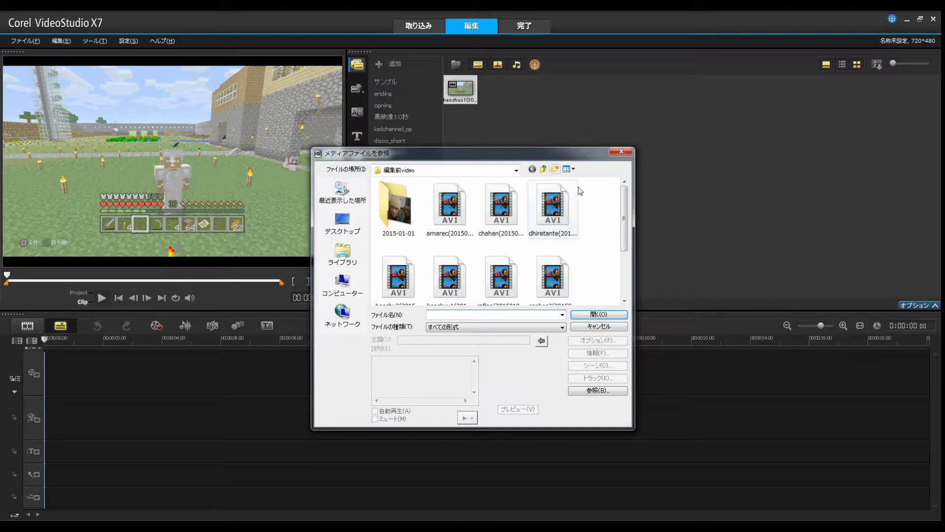
pyautogui.moveTo(626, 215); pyautogui.dragTo(626, 252)
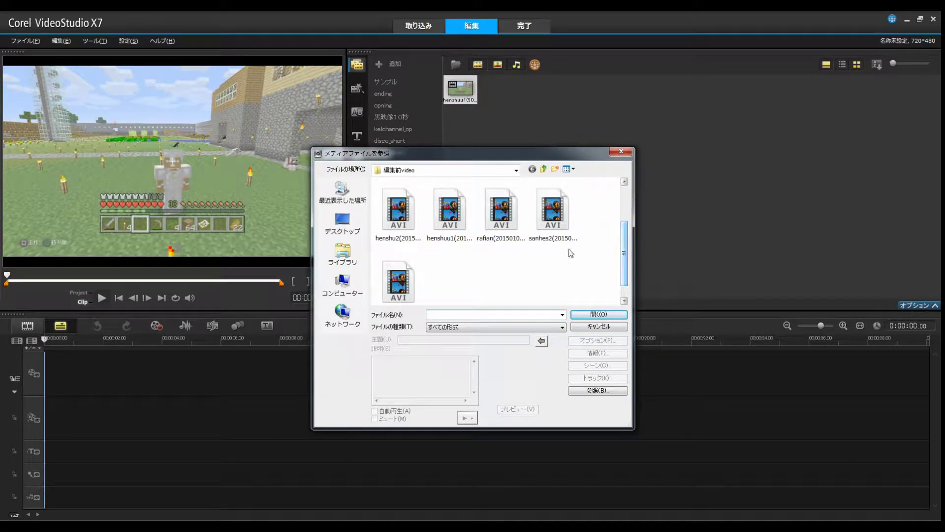
pyautogui.click(388, 228)
pyautogui.doubleClick(389, 228)
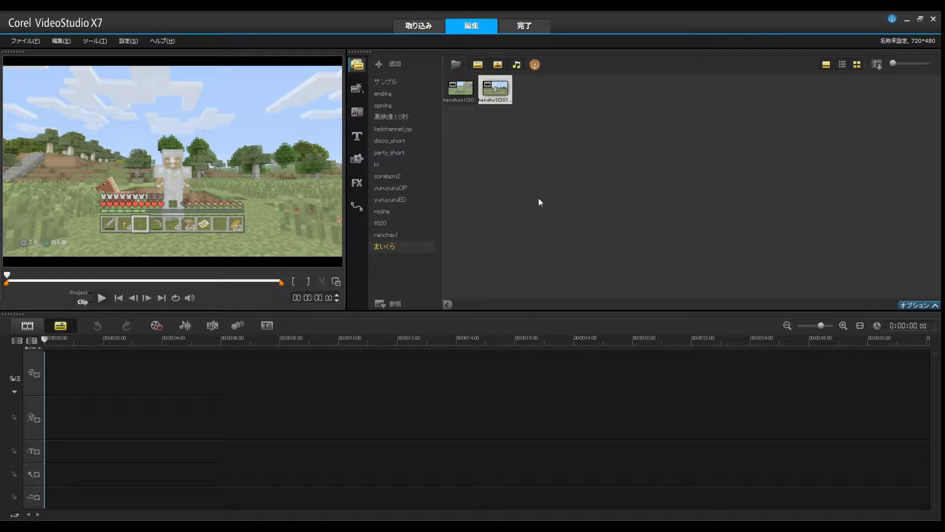
# Step: Import the opening video op_usamaru from the movie folder on drive E: into the library folder
pyautogui.click(456, 65)
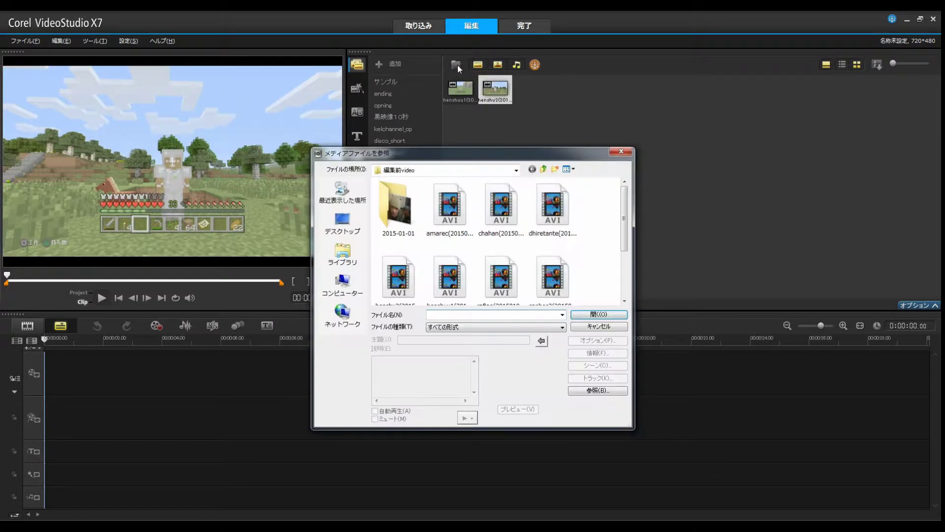
pyautogui.click(545, 170)
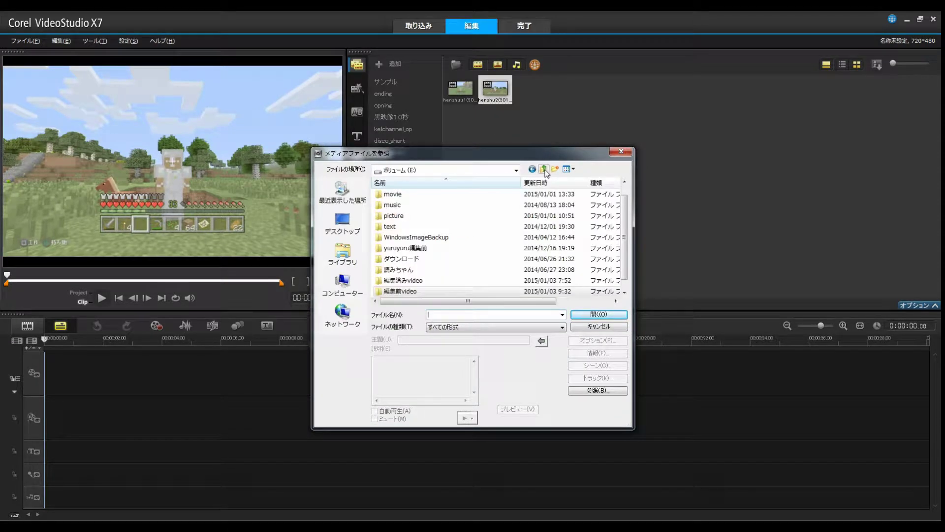
pyautogui.doubleClick(453, 195)
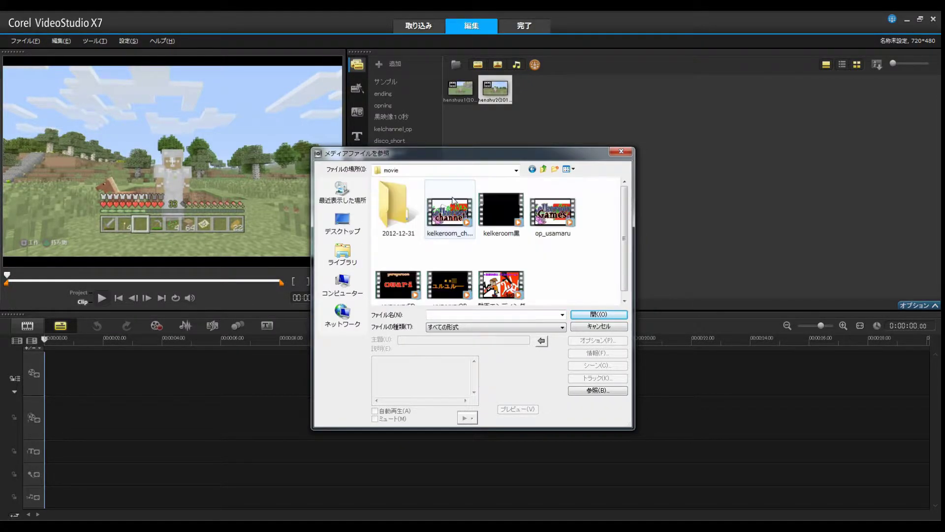
pyautogui.doubleClick(559, 222)
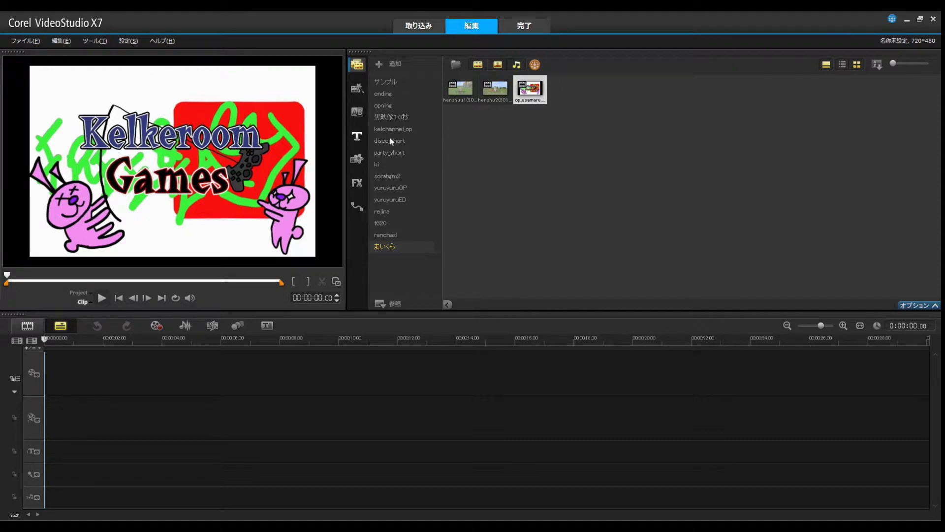
# Step: Import the ending video 動画エンディング from the movie folder into the library folder
pyautogui.click(456, 66)
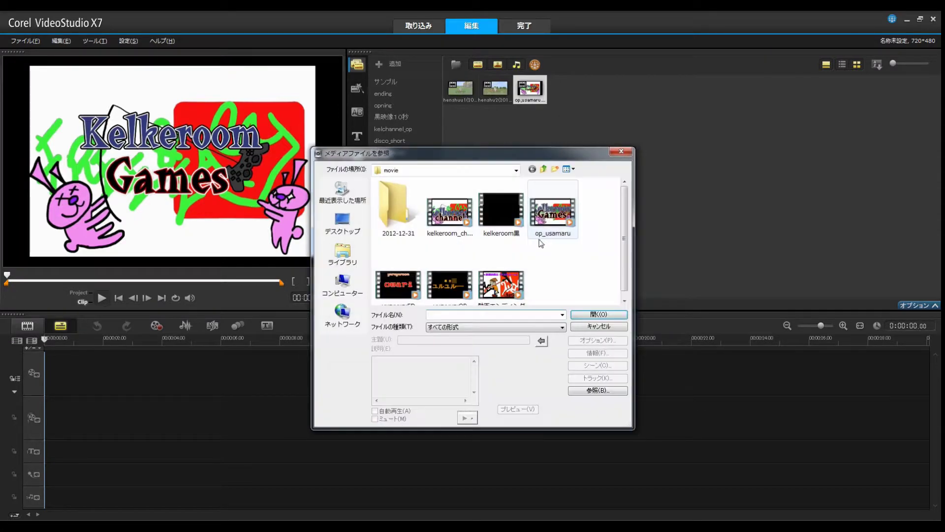
pyautogui.click(501, 280)
pyautogui.doubleClick(506, 273)
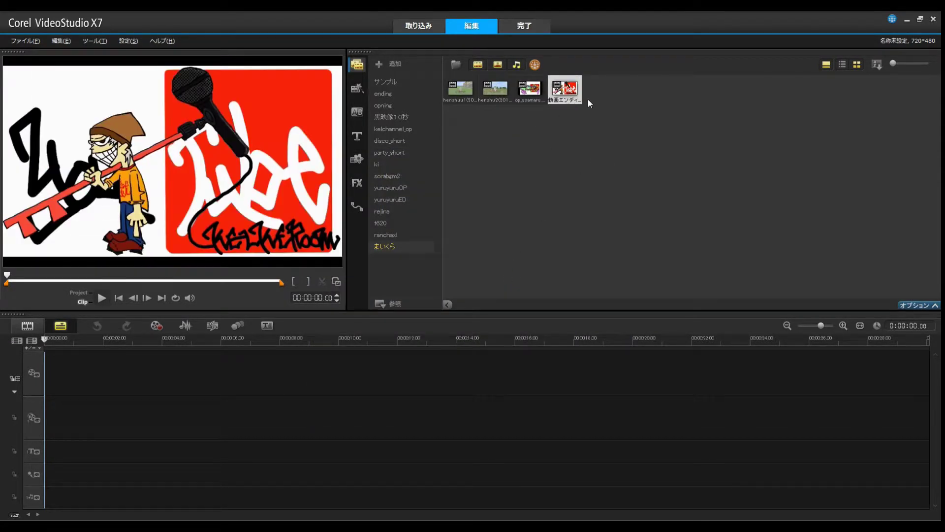
# Step: Import the devil_short audio file from the music folder's dougayou_bgm subfolder on drive E: into the library folder
pyautogui.click(456, 66)
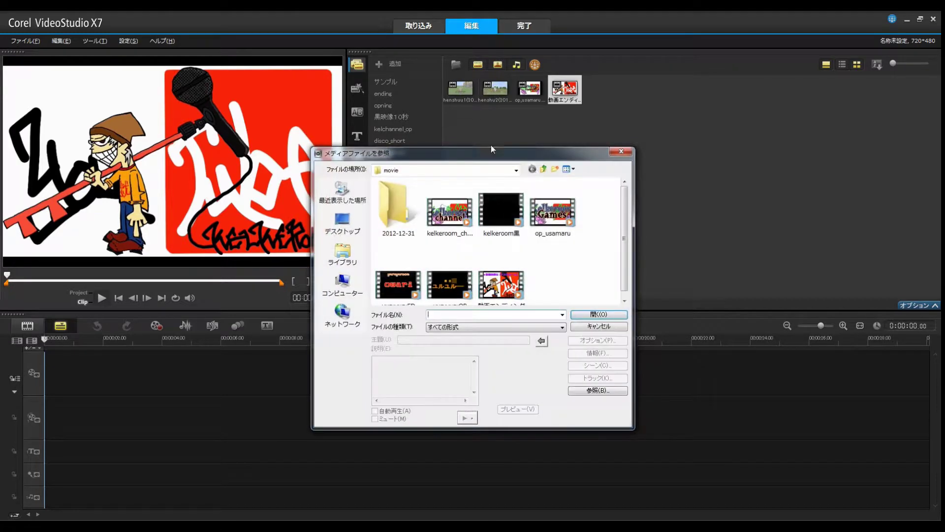
pyautogui.click(543, 169)
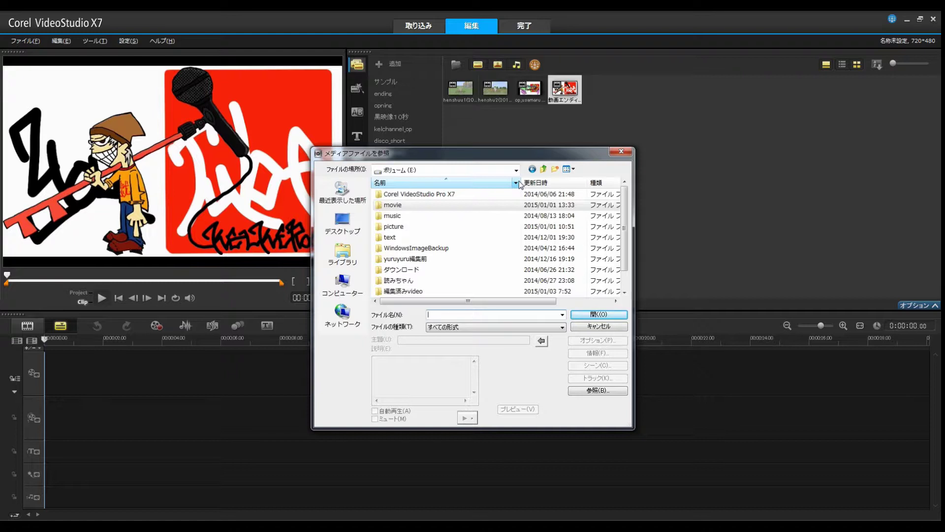
pyautogui.doubleClick(467, 217)
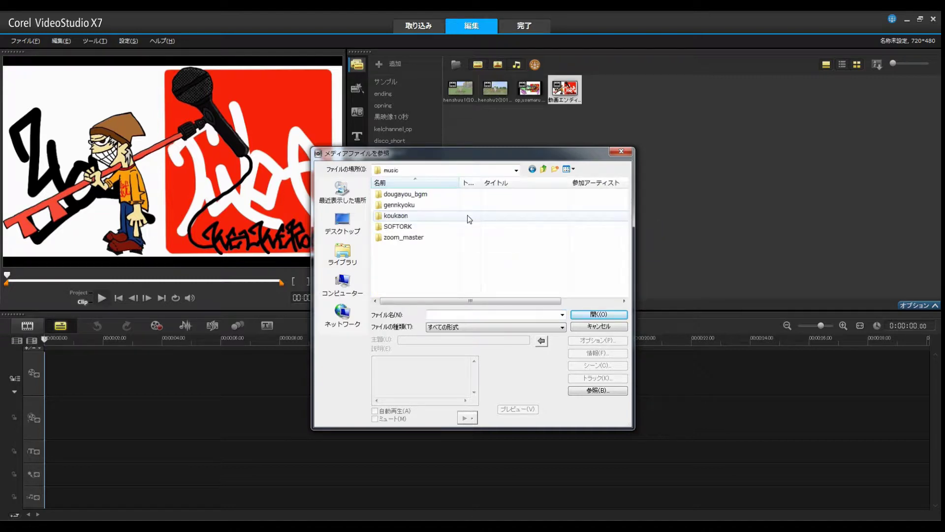
pyautogui.doubleClick(462, 195)
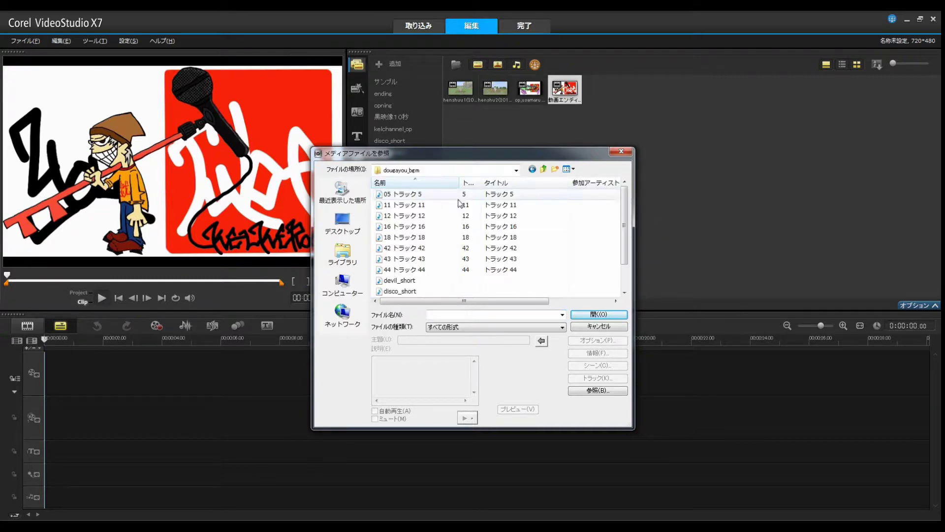
pyautogui.doubleClick(434, 284)
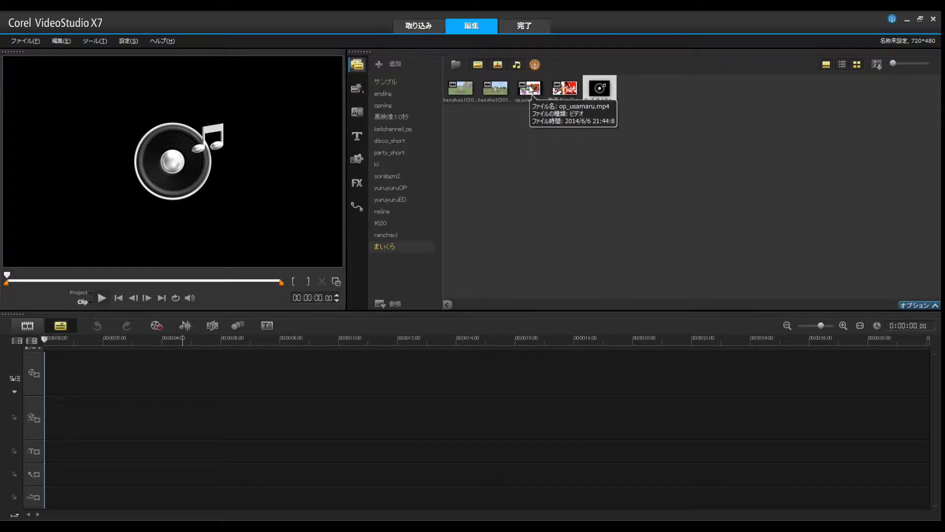
# Step: Place op_usamaru.mp4 at the start of the main video track and play the clip through
pyautogui.moveTo(536, 98); pyautogui.dragTo(370, 374)
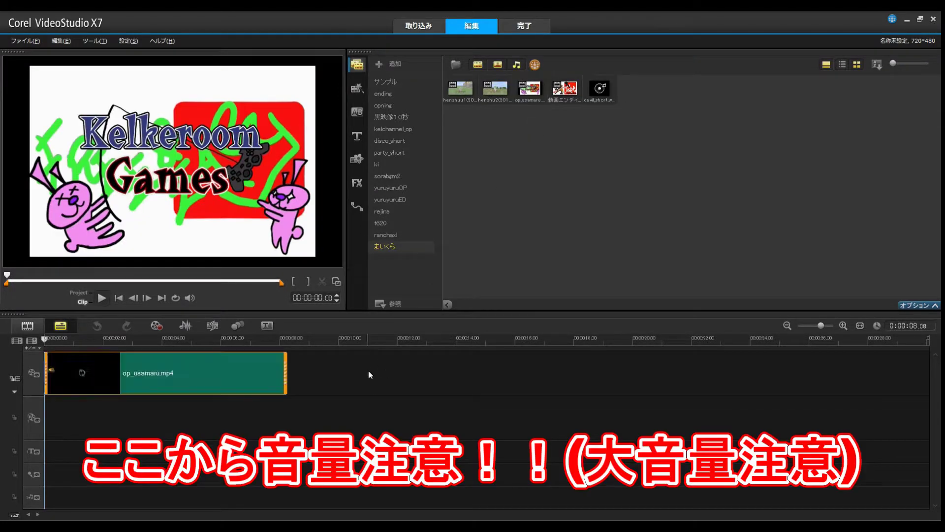
pyautogui.click(102, 298)
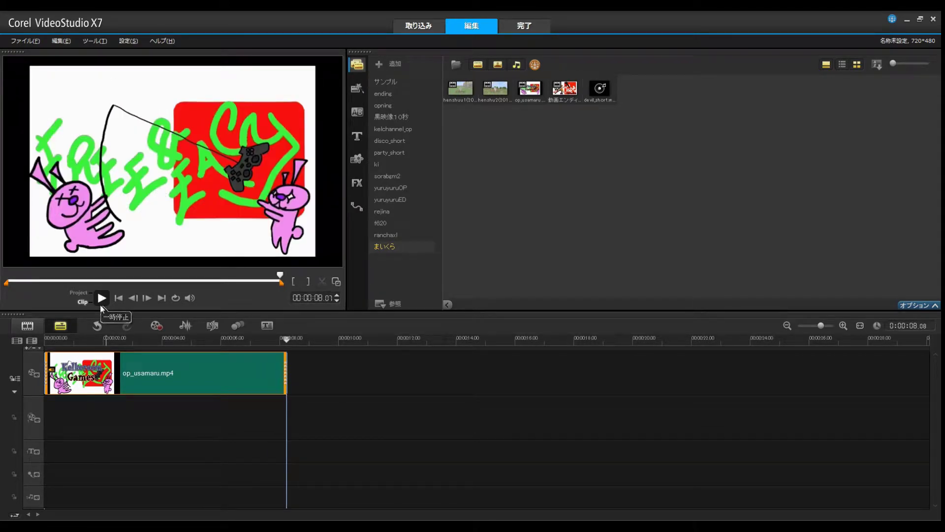
# Step: Set the op_usamaru.mp4 clip's volume to 45 and close its options
pyautogui.doubleClick(232, 370)
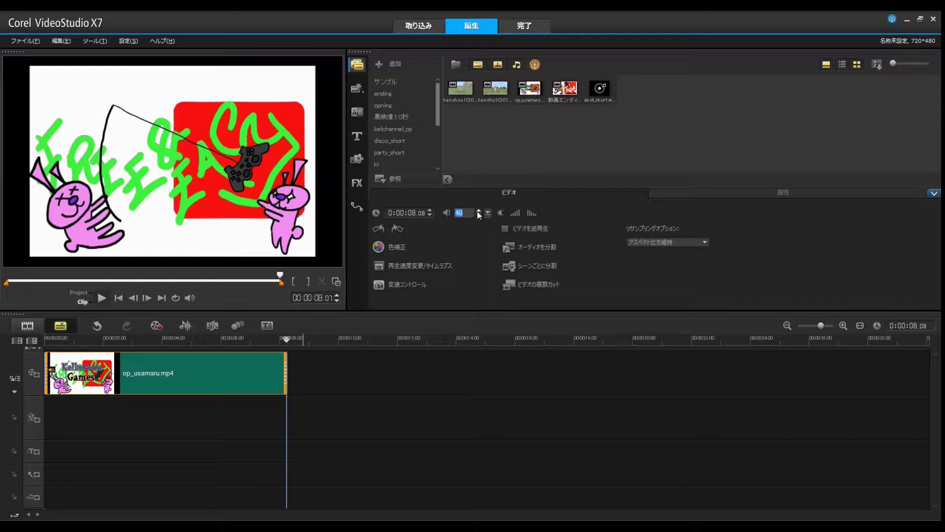
pyautogui.click(478, 210)
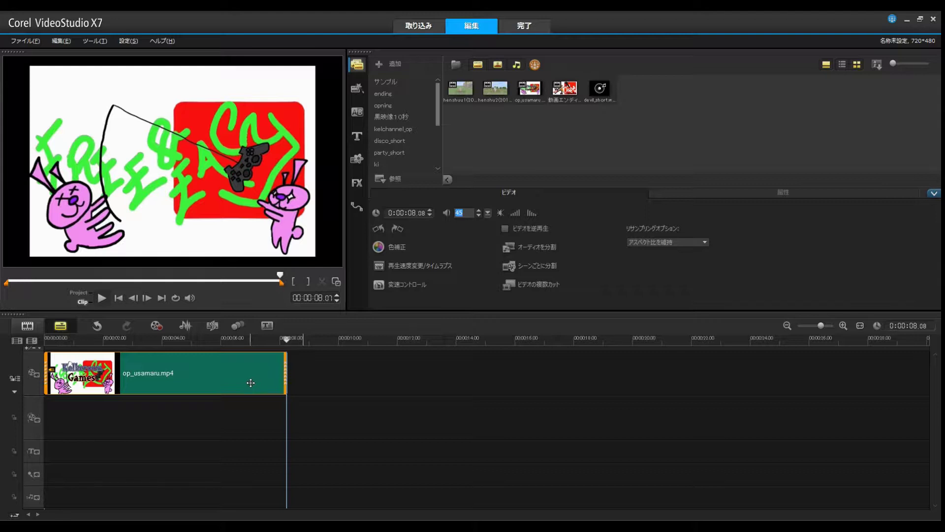
pyautogui.click(242, 423)
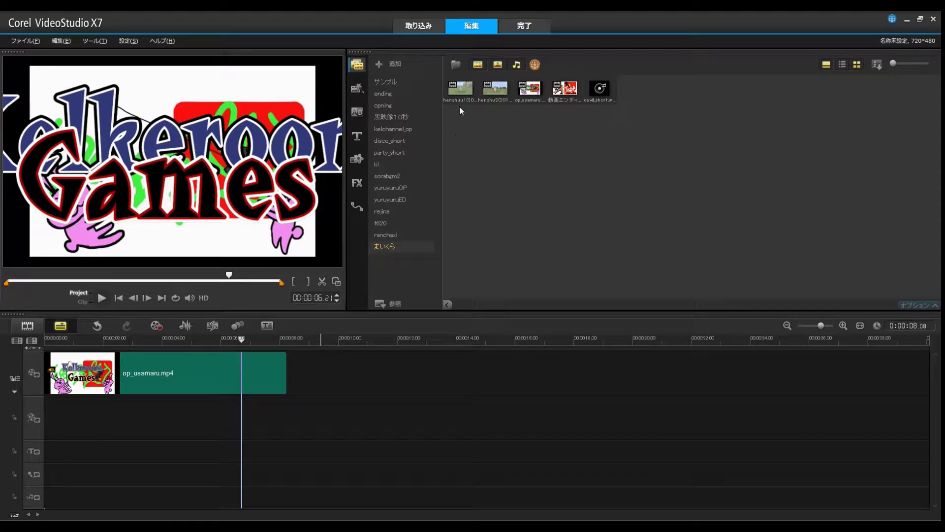
# Step: Place the henshuu1 recording directly after op_usamaru.mp4 on the video track and play its first 21 seconds or so
pyautogui.moveTo(465, 87); pyautogui.dragTo(395, 361)
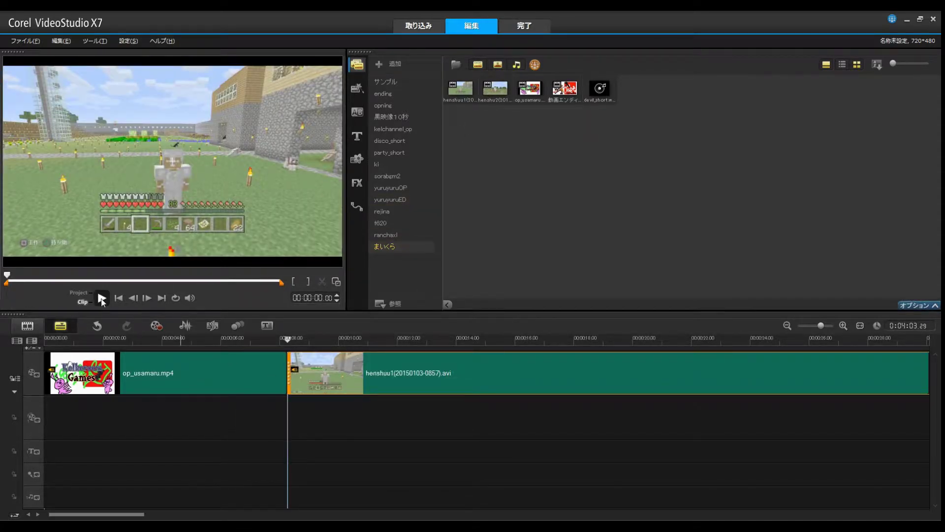
pyautogui.click(101, 297)
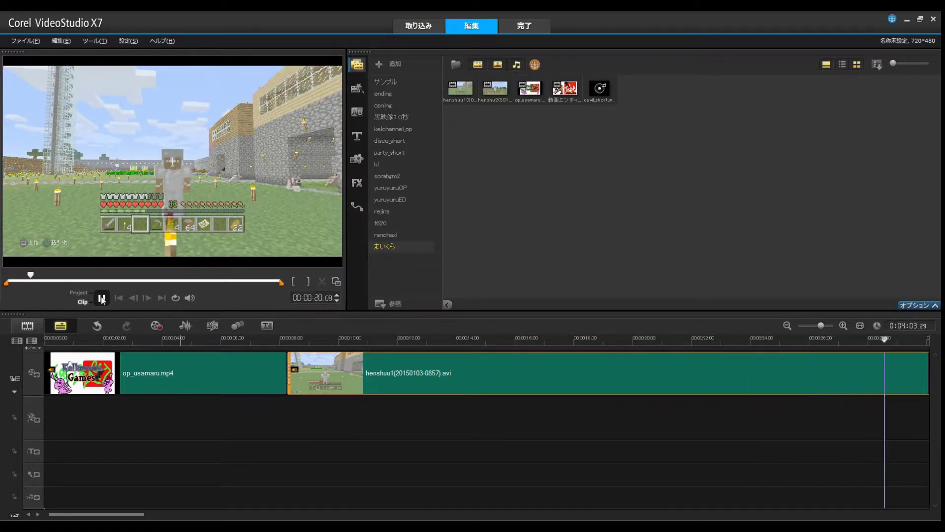
pyautogui.click(104, 299)
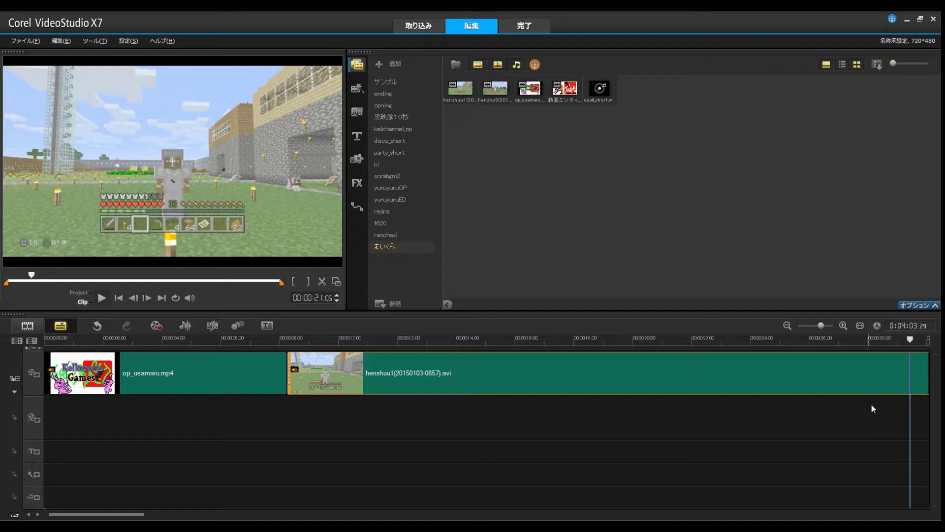
# Step: Trim the beginning of the henshuu1 clip so that it starts at 00:00:19.13 of the recording
pyautogui.scroll(-3, 871, 432)
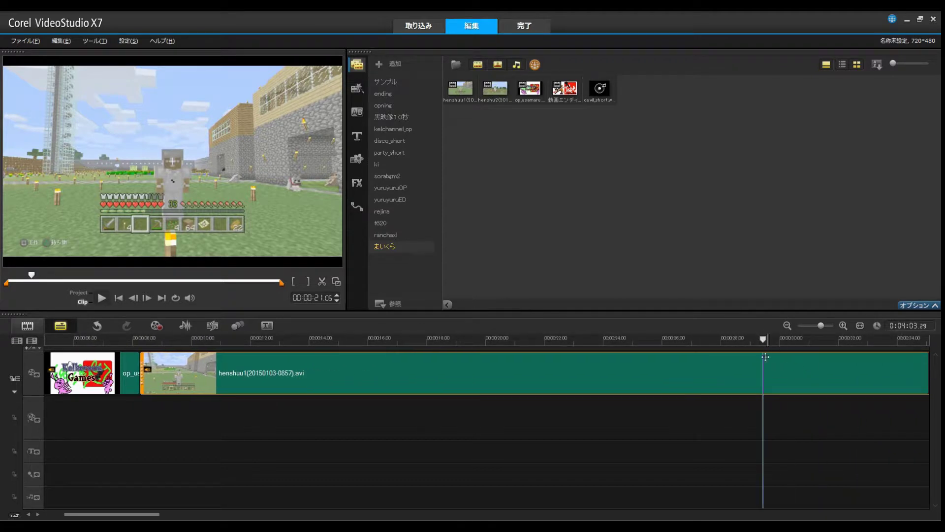
pyautogui.click(713, 406)
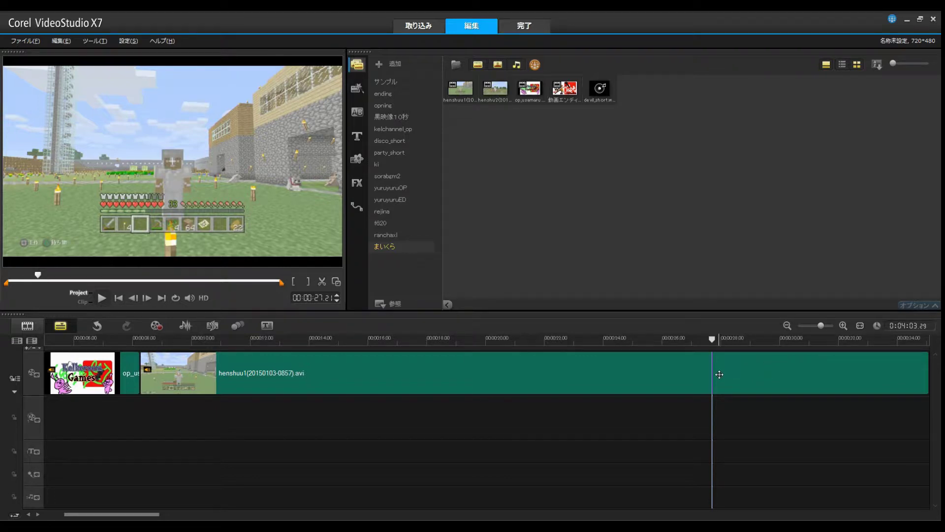
pyautogui.click(590, 376)
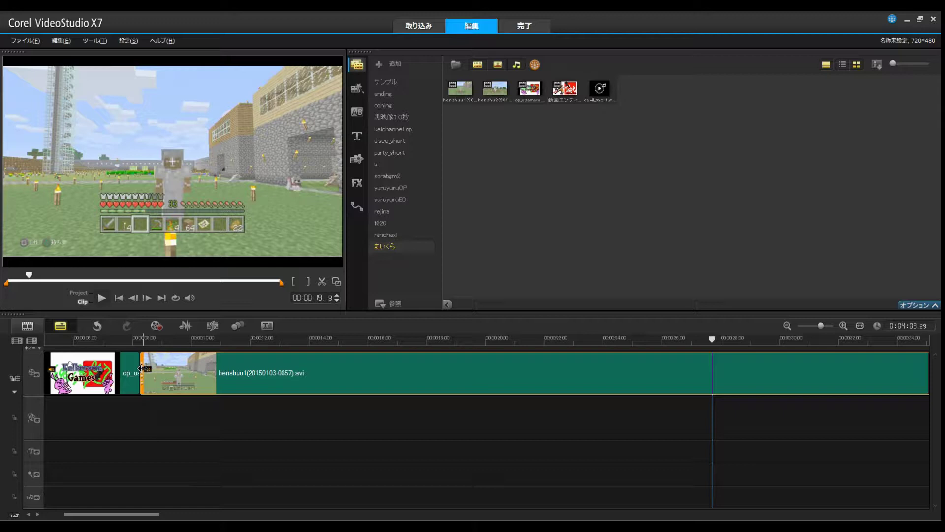
pyautogui.moveTo(143, 368); pyautogui.dragTo(710, 374)
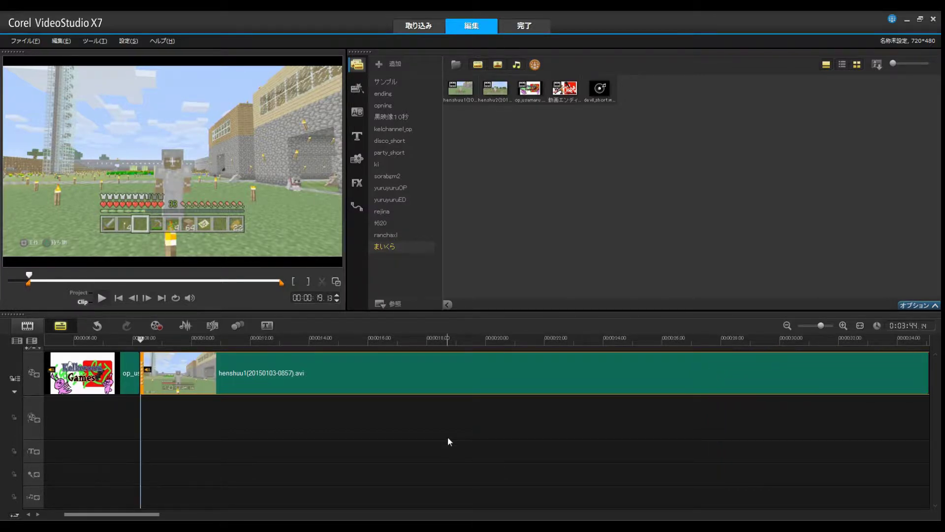
pyautogui.hscroll(-3, 447, 436)
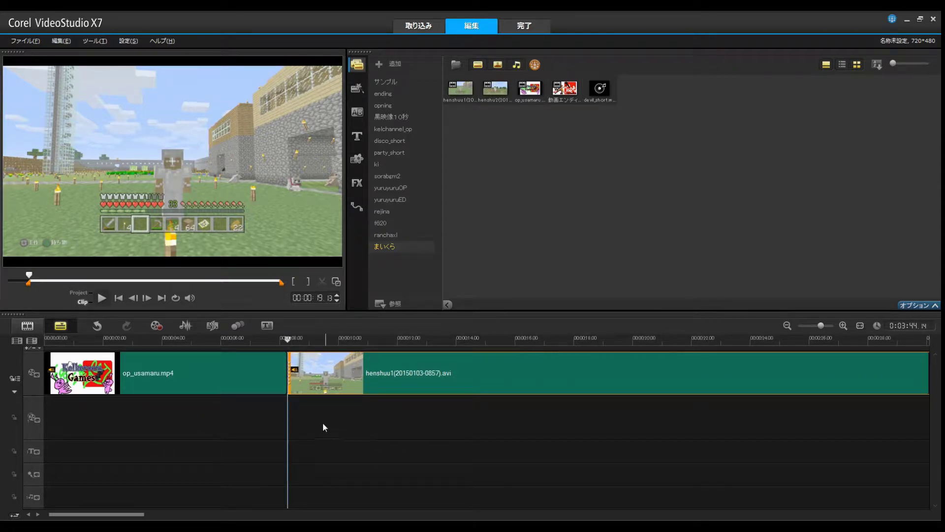
# Step: Play across the cut between op_usamaru.mp4 and henshuu1, insert a クロスフェード transition there, and preview it
pyautogui.click(235, 422)
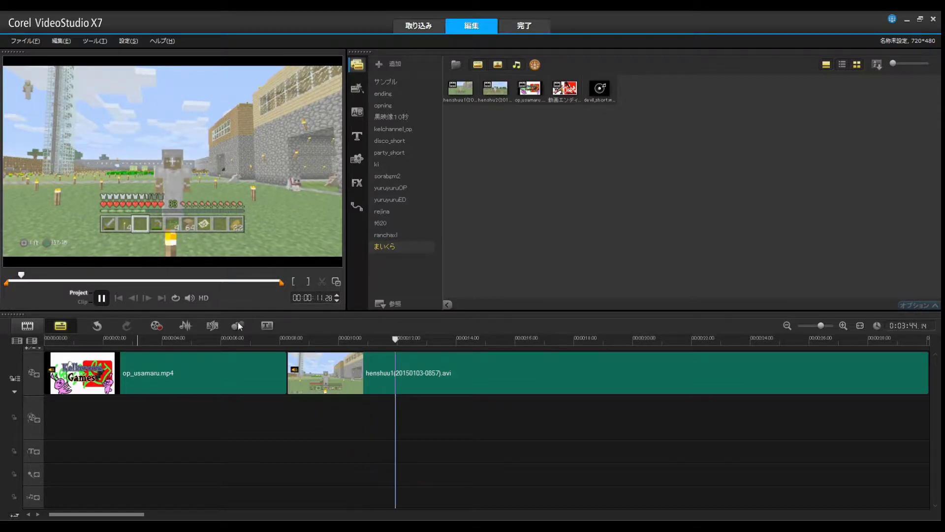
pyautogui.click(101, 298)
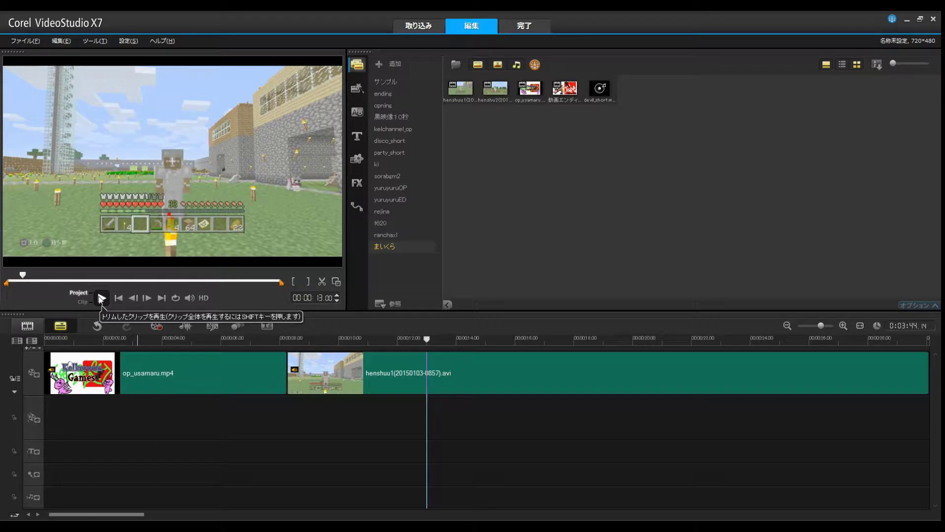
pyautogui.click(359, 111)
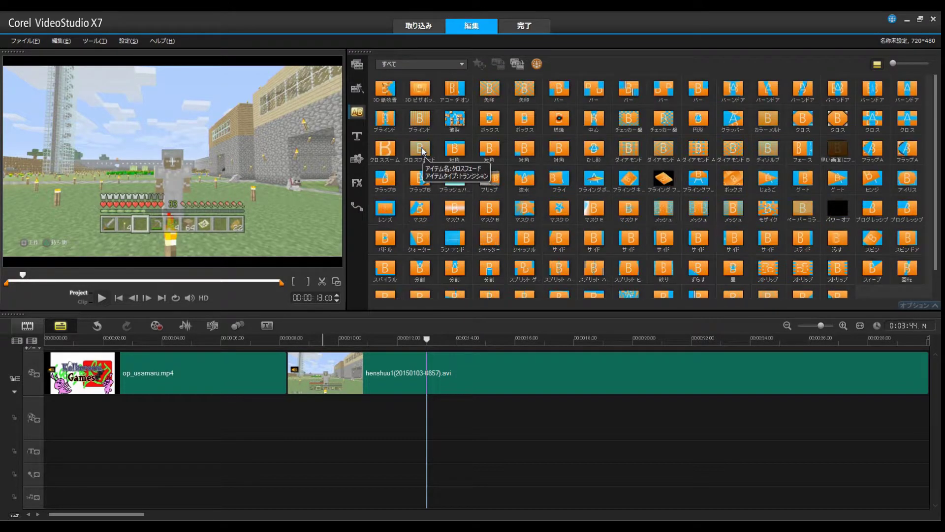
pyautogui.moveTo(422, 152); pyautogui.dragTo(273, 373)
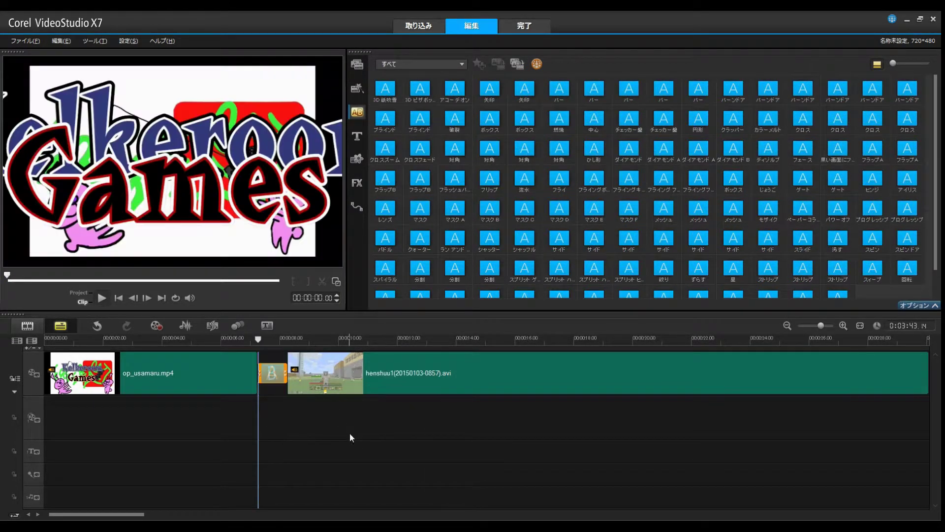
pyautogui.click(195, 413)
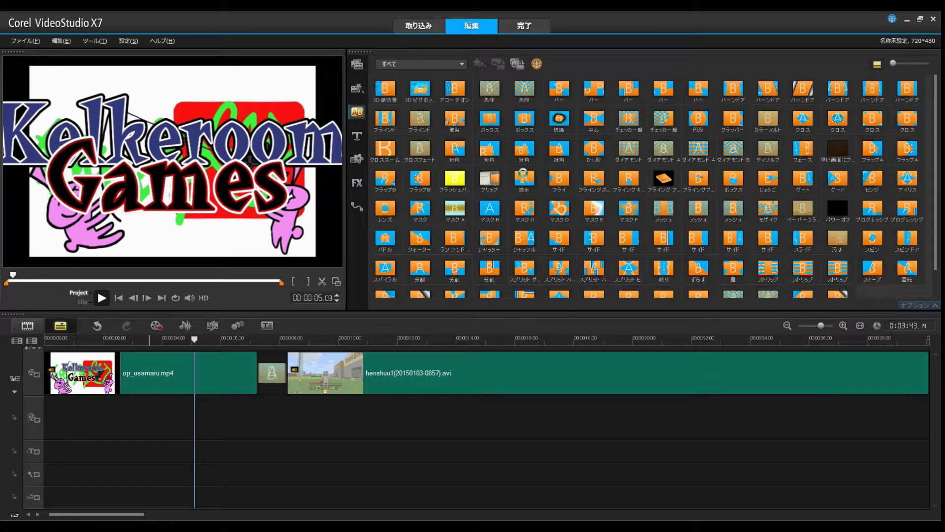
pyautogui.press('space')
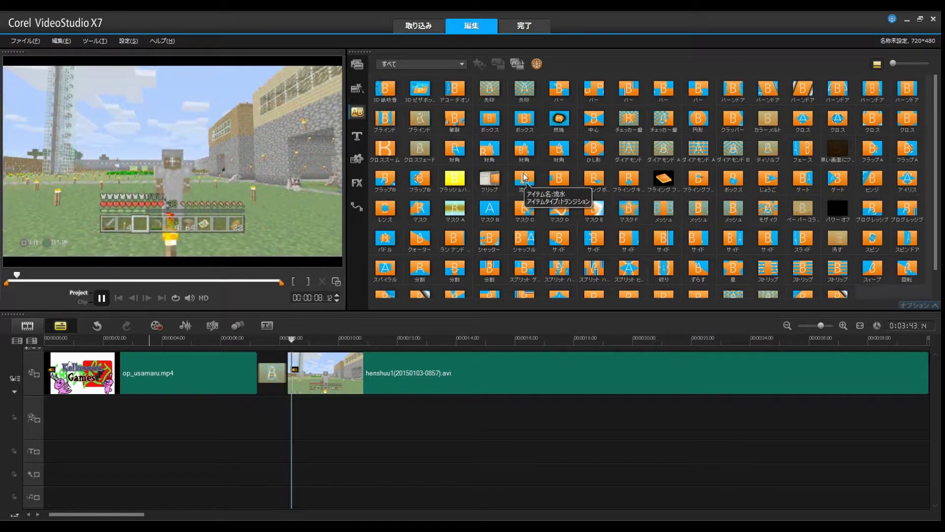
pyautogui.click(102, 298)
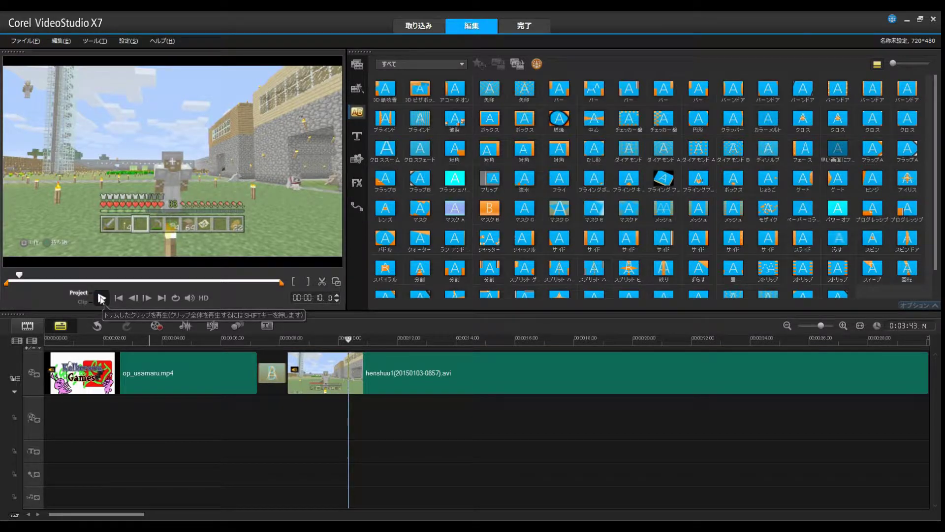
# Step: Play through the start of the henshuu1 clip to find the first cut point and split the clip at 00:00:26.25
pyautogui.click(102, 297)
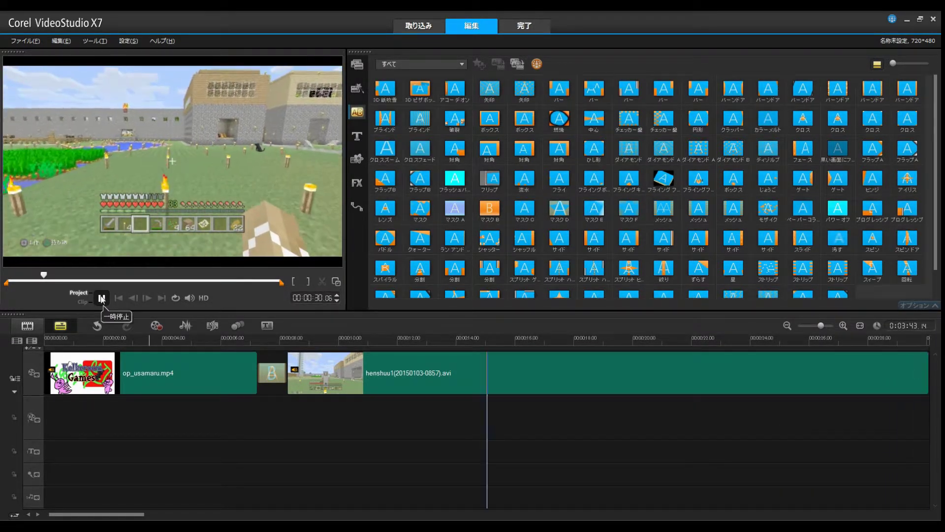
pyautogui.click(102, 298)
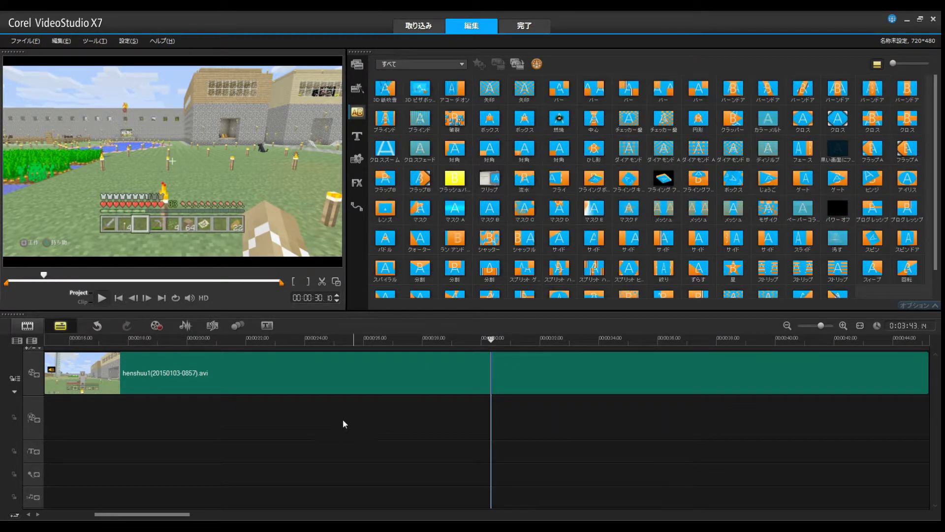
pyautogui.click(282, 435)
pyautogui.scroll(5, 283, 434)
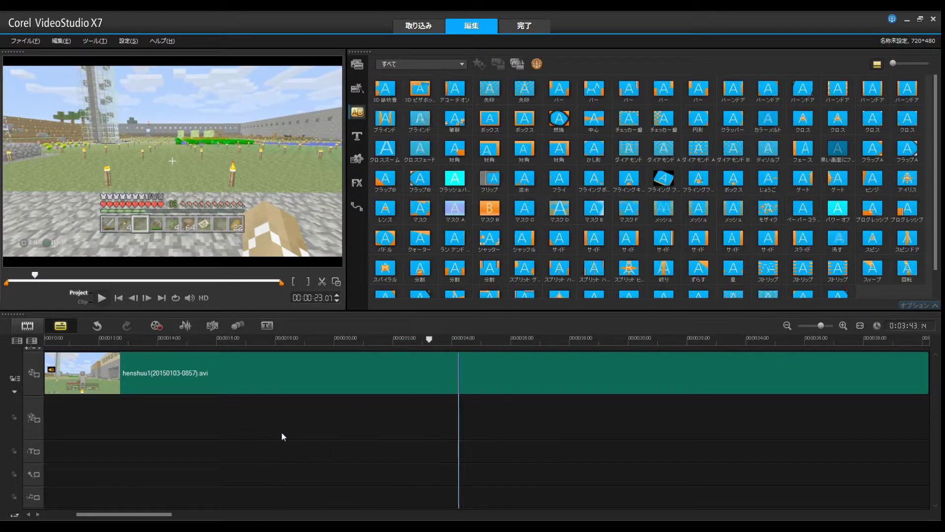
pyautogui.click(458, 423)
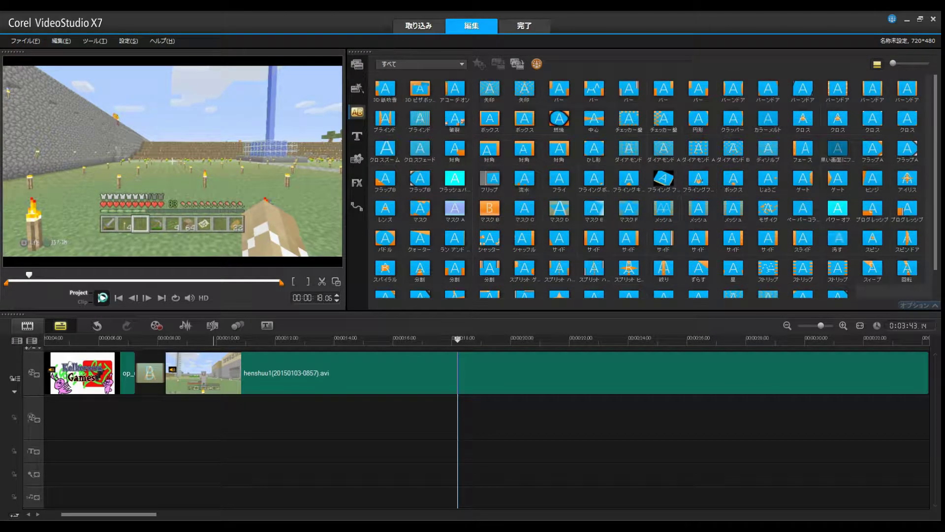
pyautogui.click(102, 298)
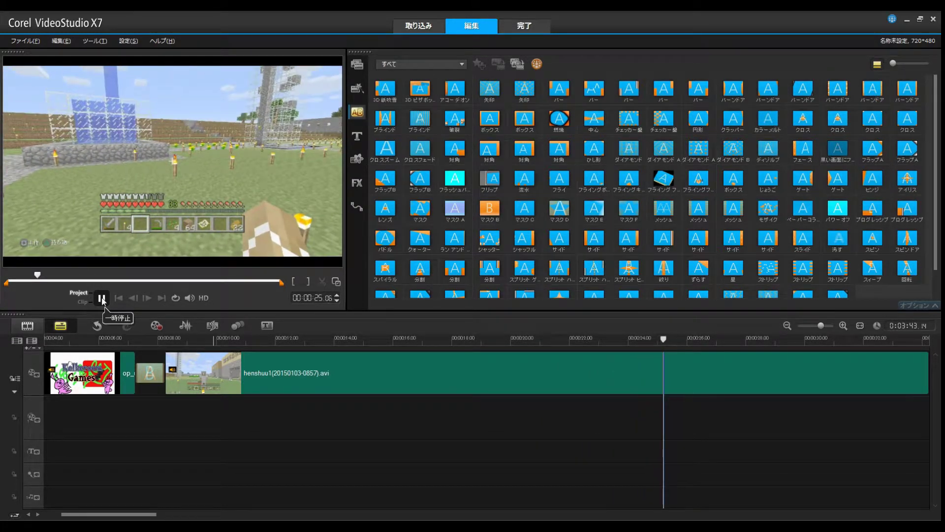
pyautogui.click(102, 299)
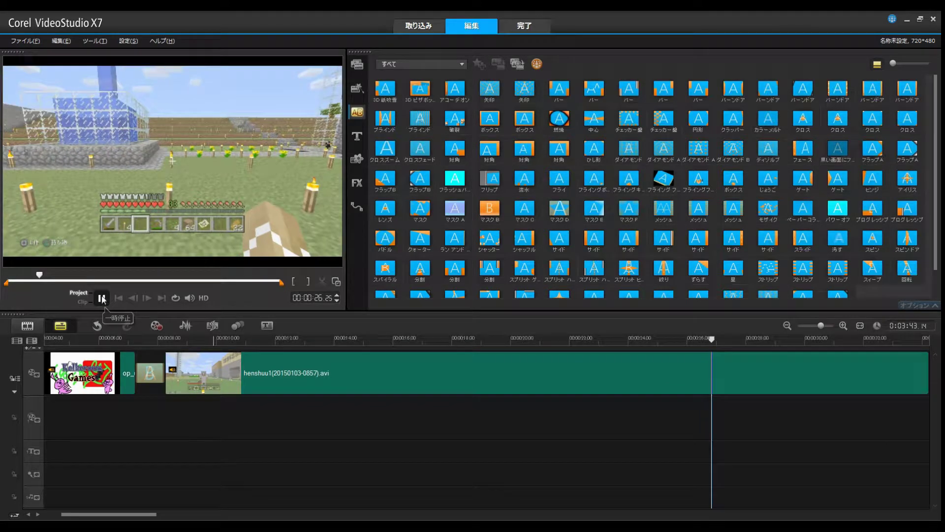
pyautogui.scroll(-3, 543, 426)
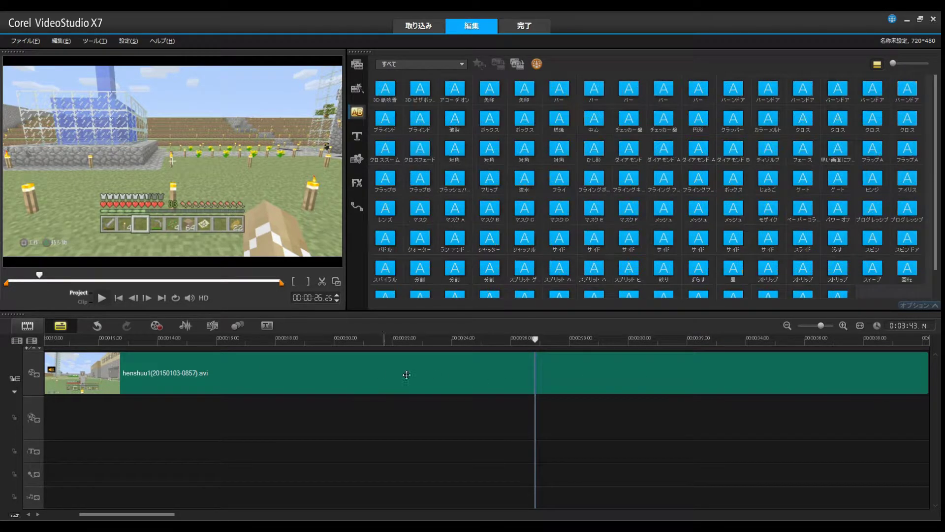
pyautogui.rightClick(511, 377)
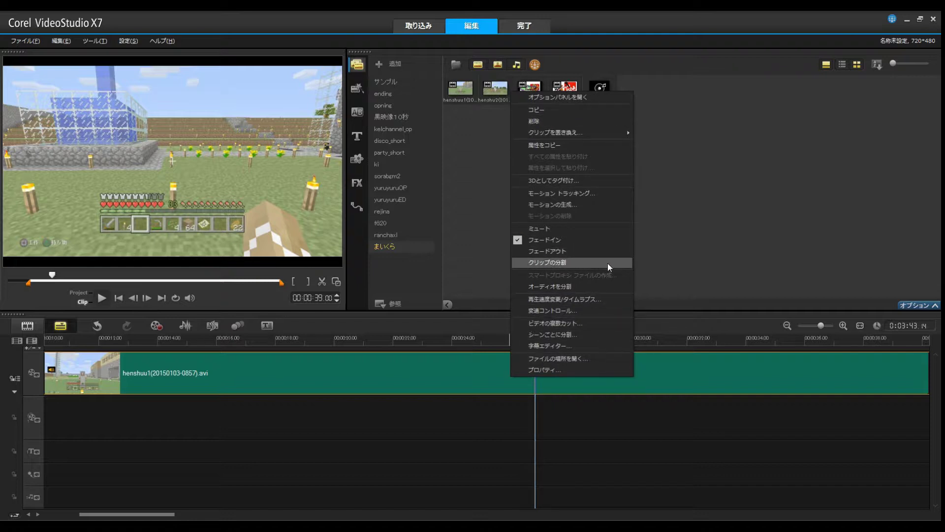
pyautogui.click(557, 263)
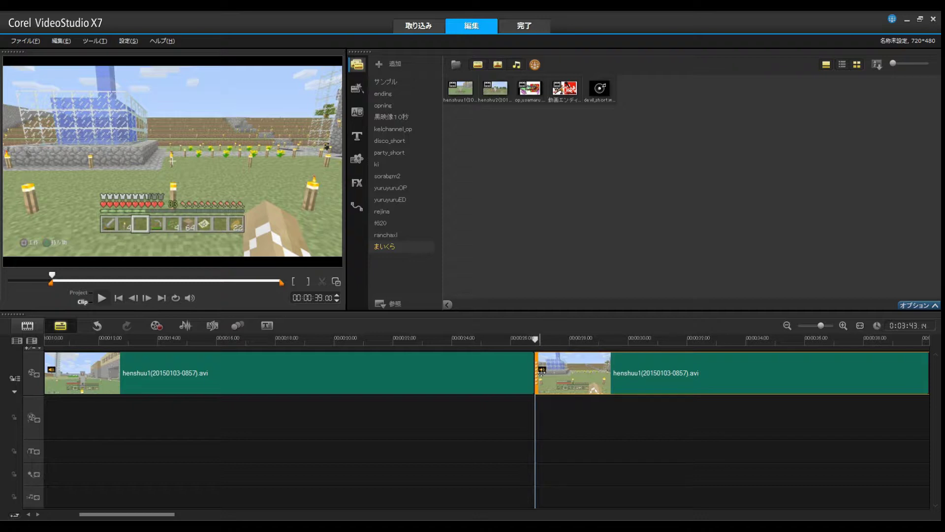
# Step: Find the end of the unwanted section further along the second henshuu1 clip and split the clip at 00:01:05.18
pyautogui.hscroll(10, 619, 419)
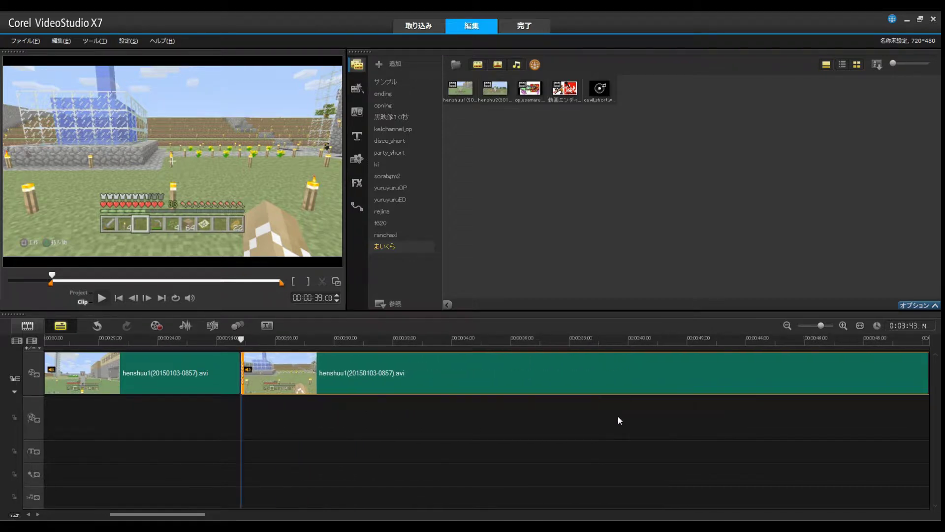
pyautogui.hscroll(4, 617, 415)
pyautogui.click(618, 415)
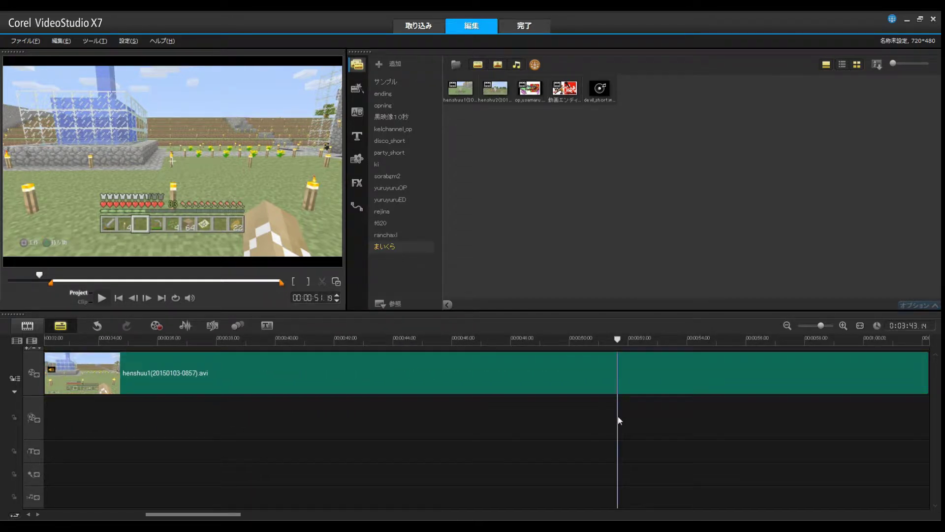
pyautogui.hscroll(9, 618, 415)
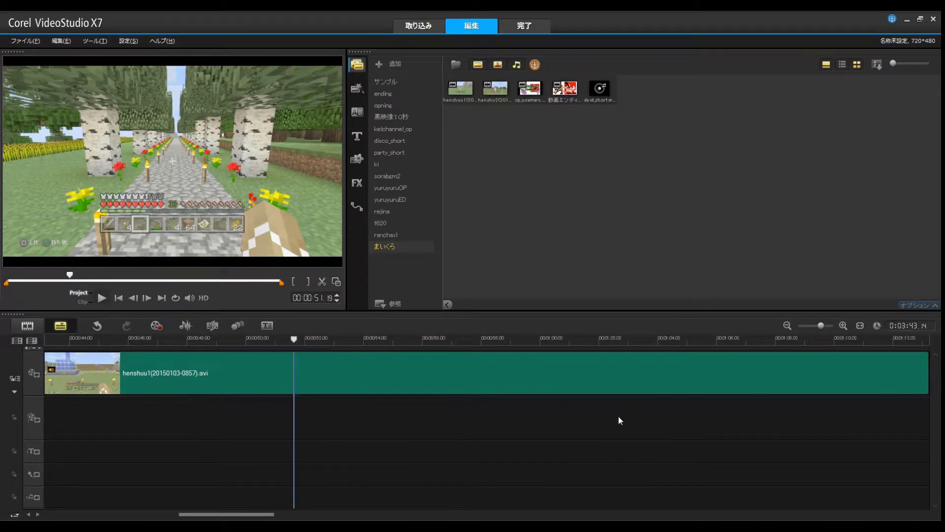
pyautogui.click(618, 415)
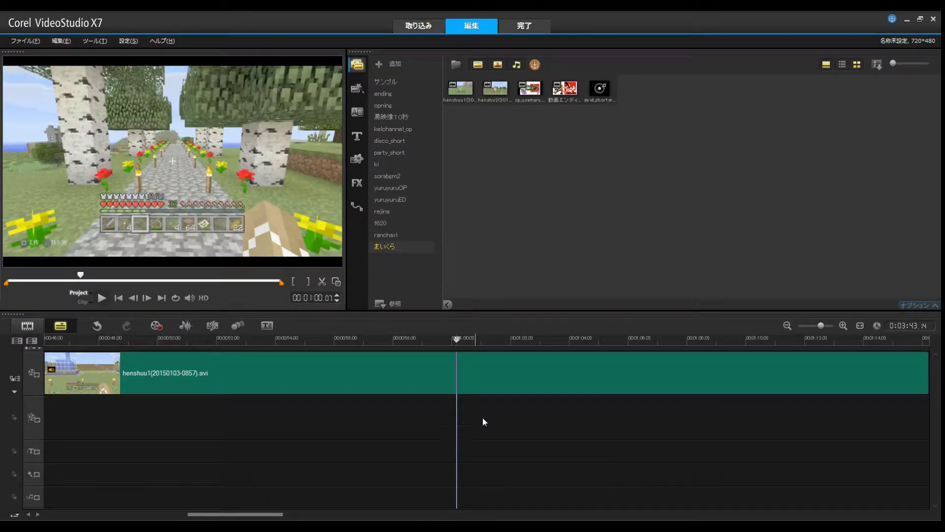
pyautogui.click(525, 417)
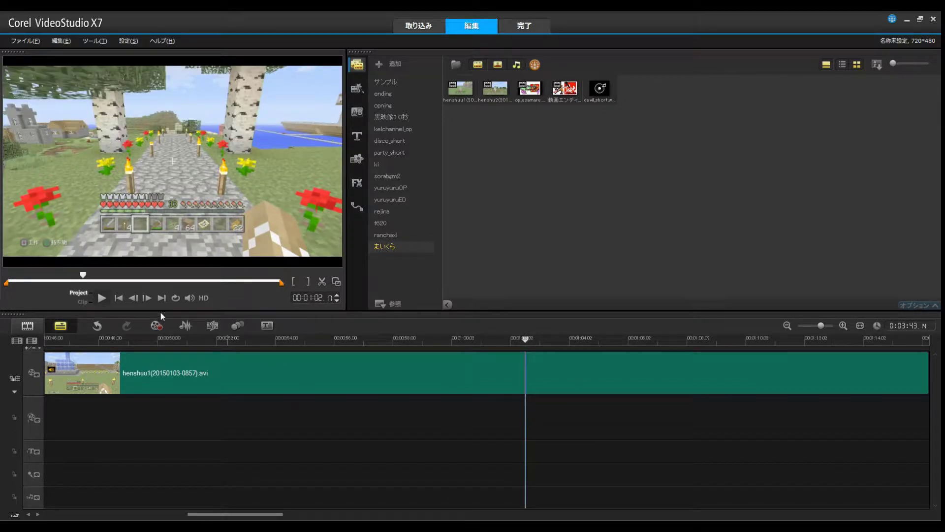
pyautogui.click(101, 297)
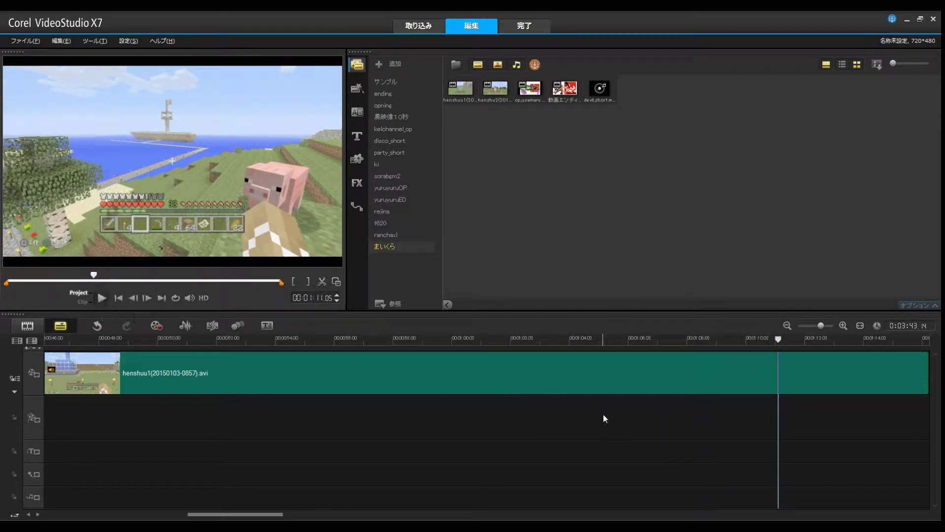
pyautogui.click(574, 411)
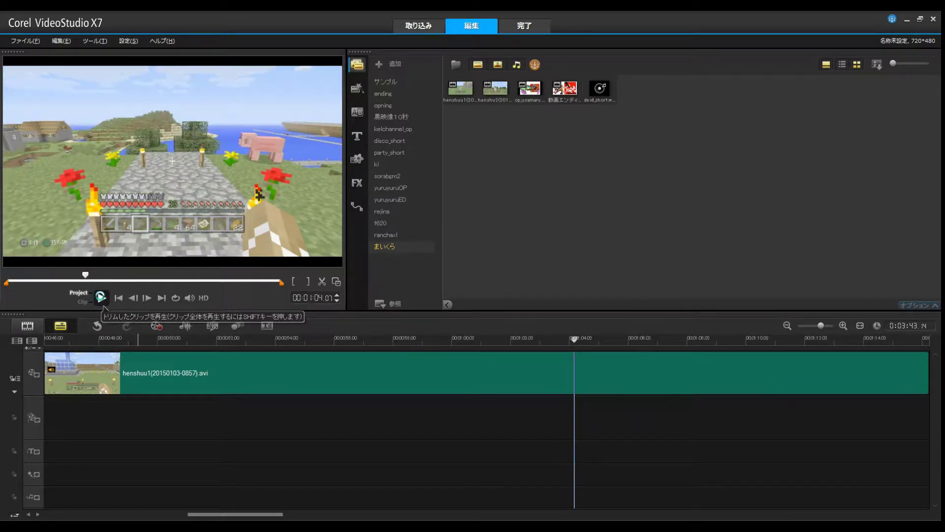
pyautogui.click(101, 297)
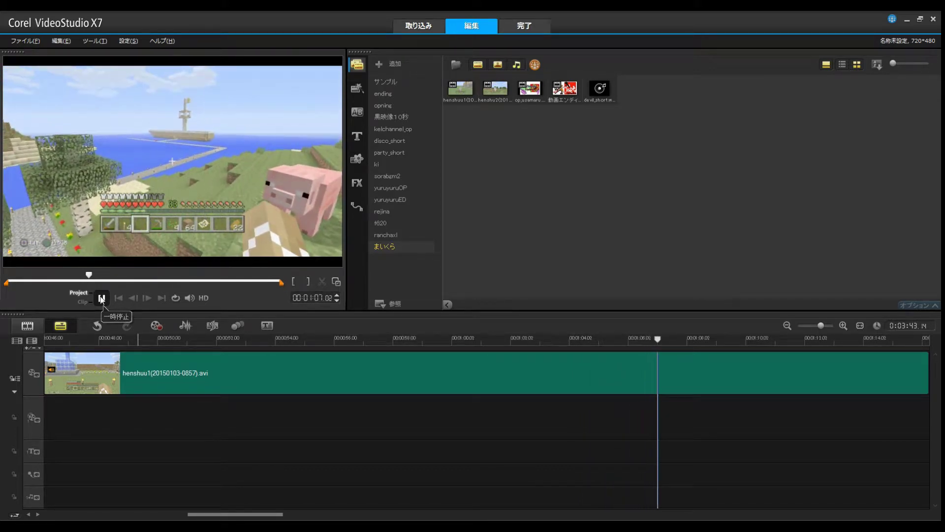
pyautogui.press('space')
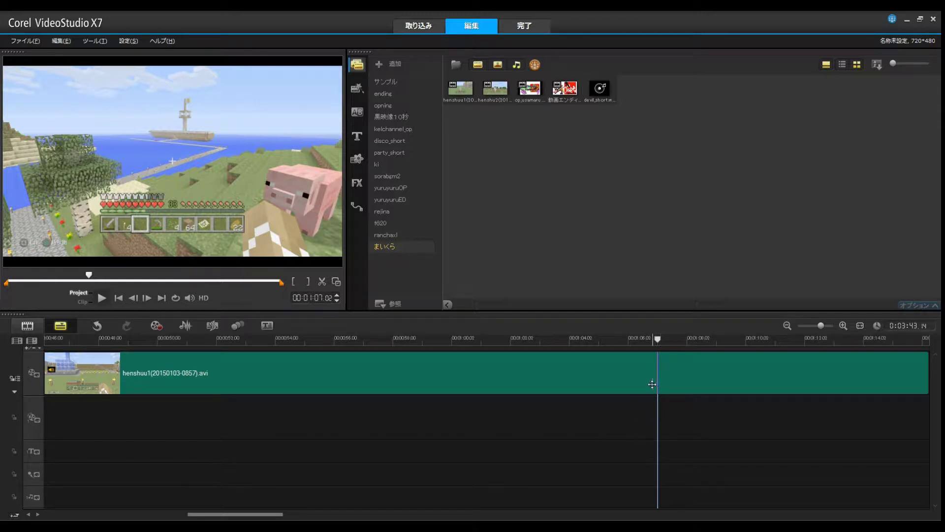
pyautogui.click(615, 410)
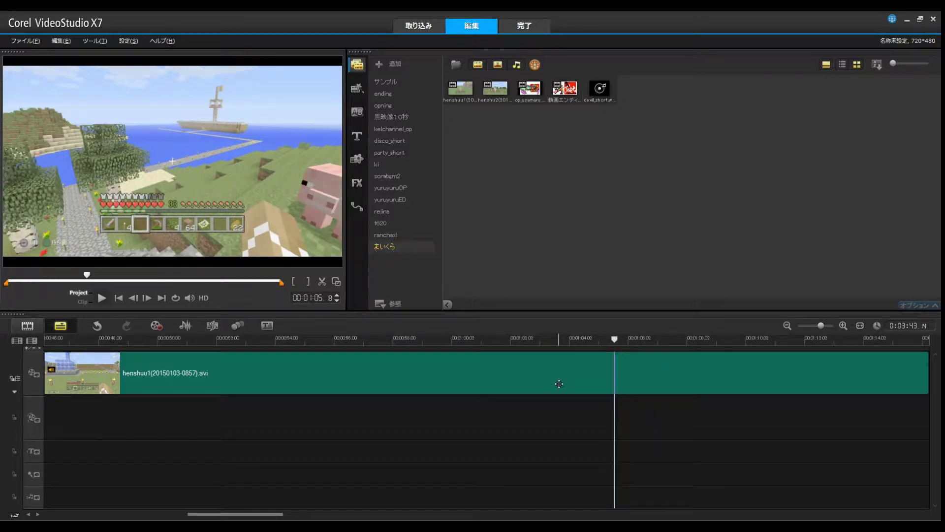
pyautogui.scroll(2, 559, 384)
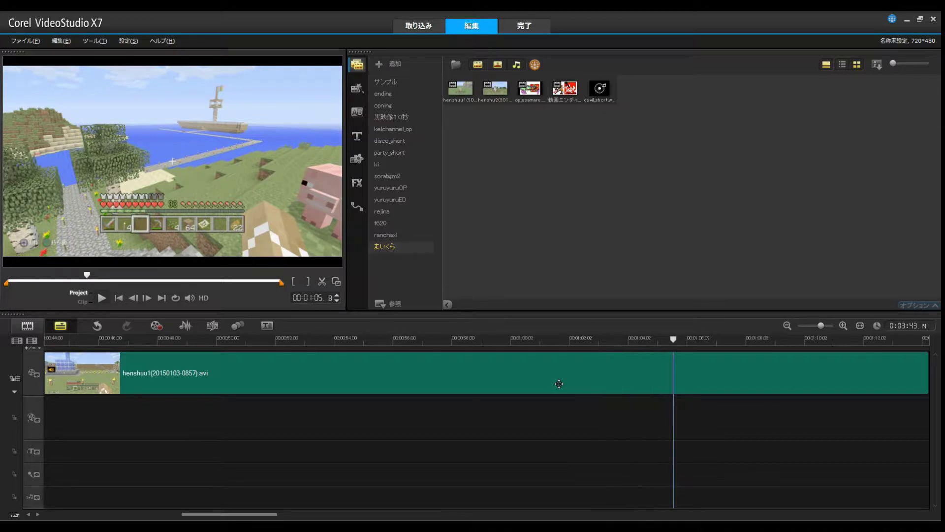
pyautogui.rightClick(652, 373)
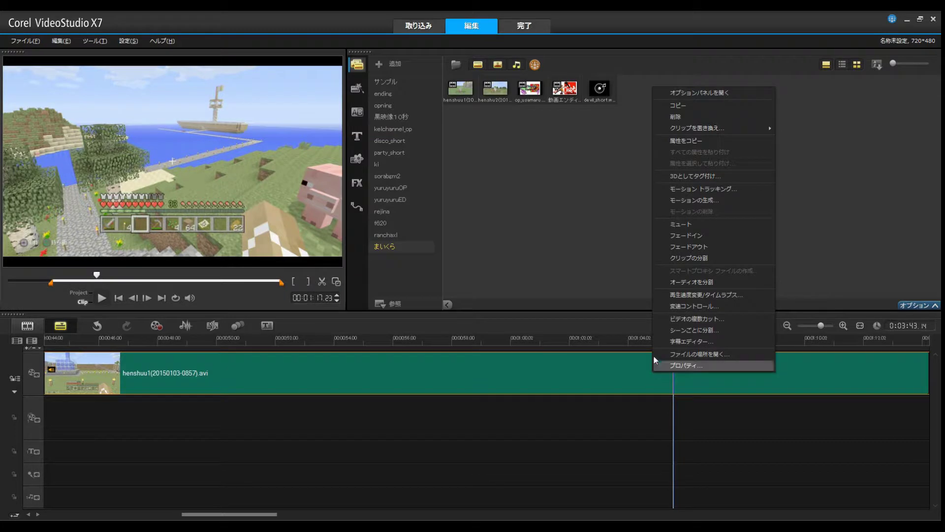
pyautogui.click(682, 258)
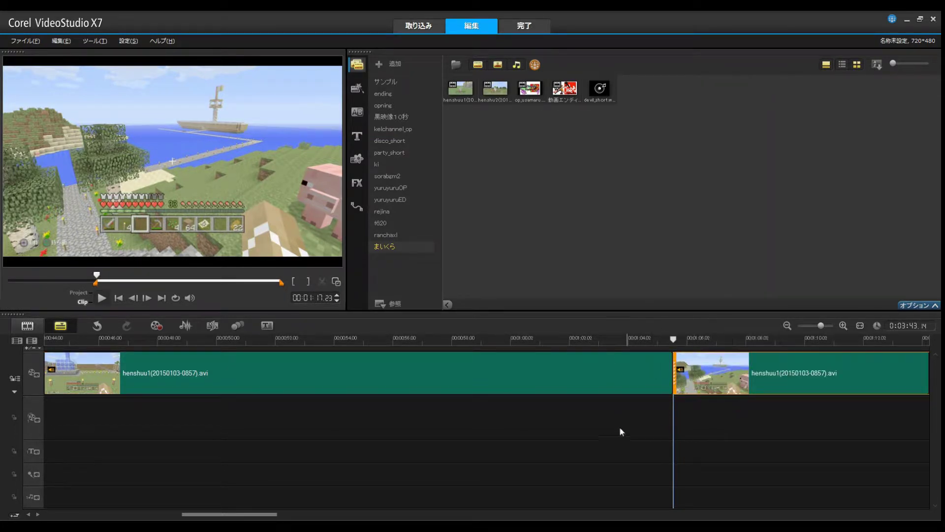
# Step: Delete the henshuu1 section between the two splits, from 00:00:26.25 to 00:01:05.18
pyautogui.scroll(4, 603, 436)
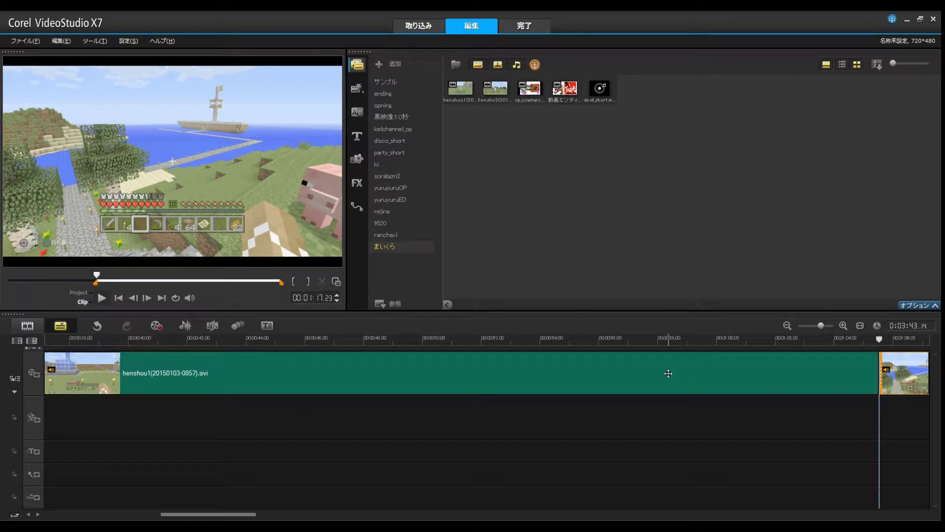
pyautogui.rightClick(536, 373)
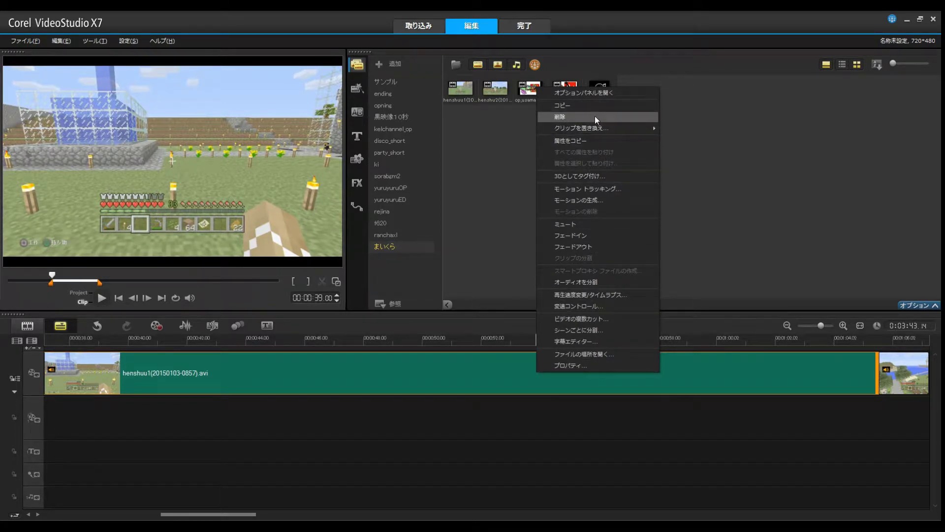
pyautogui.click(569, 116)
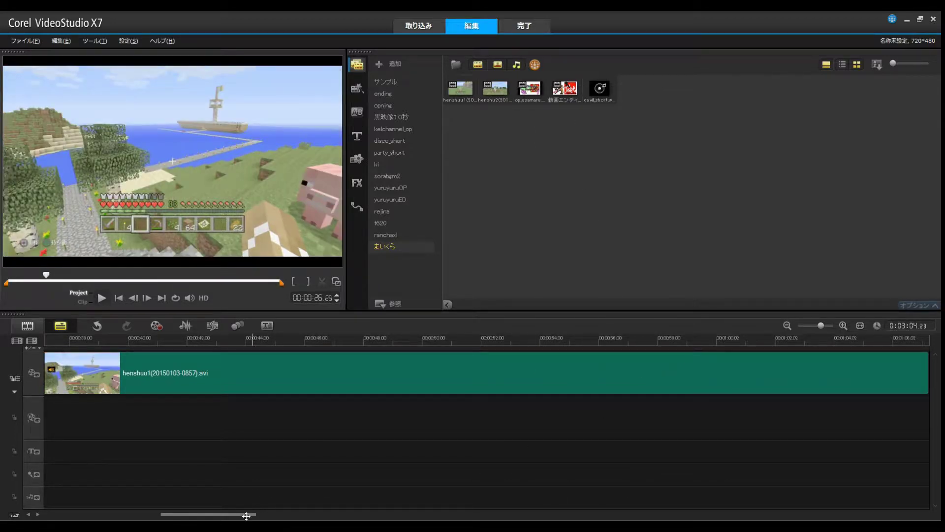
# Step: Play the project across the new join between the two henshuu1 clips, from about 00:00:24 to 00:00:32
pyautogui.moveTo(246, 514); pyautogui.dragTo(185, 514)
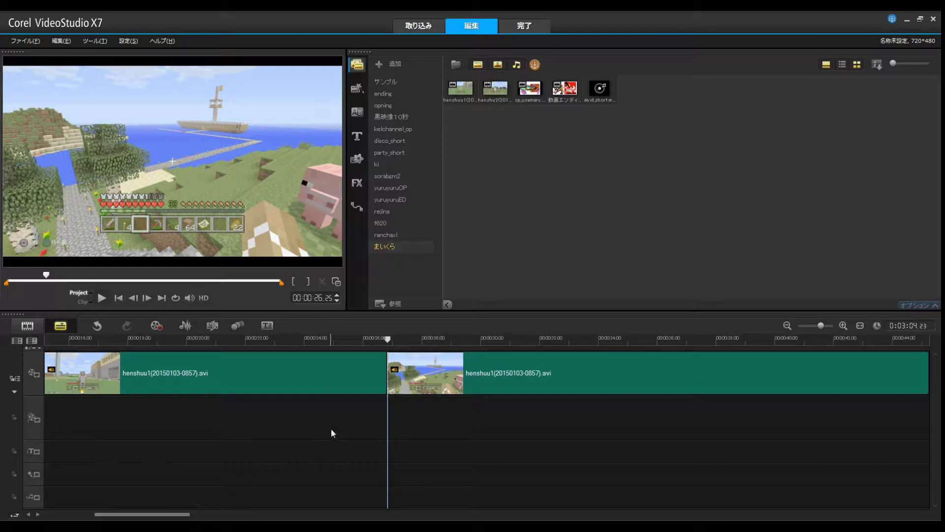
pyautogui.click(312, 420)
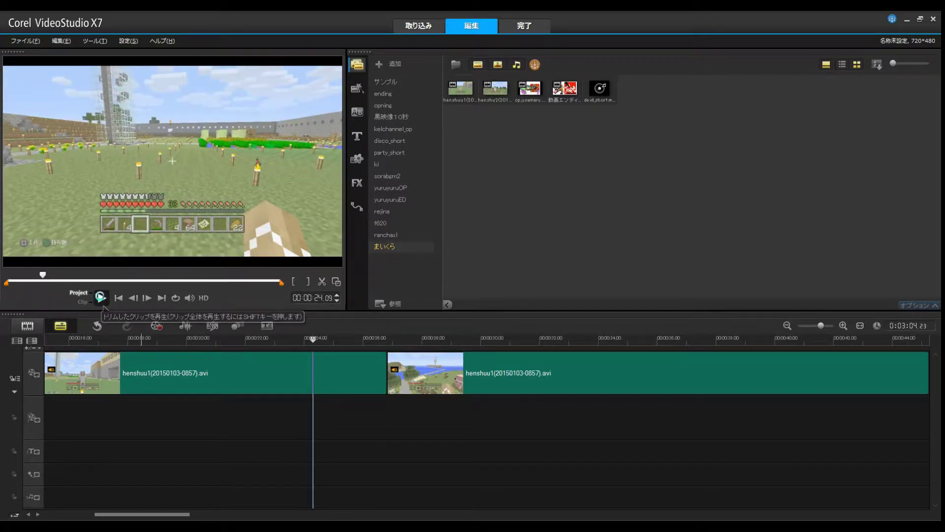
pyautogui.press('space')
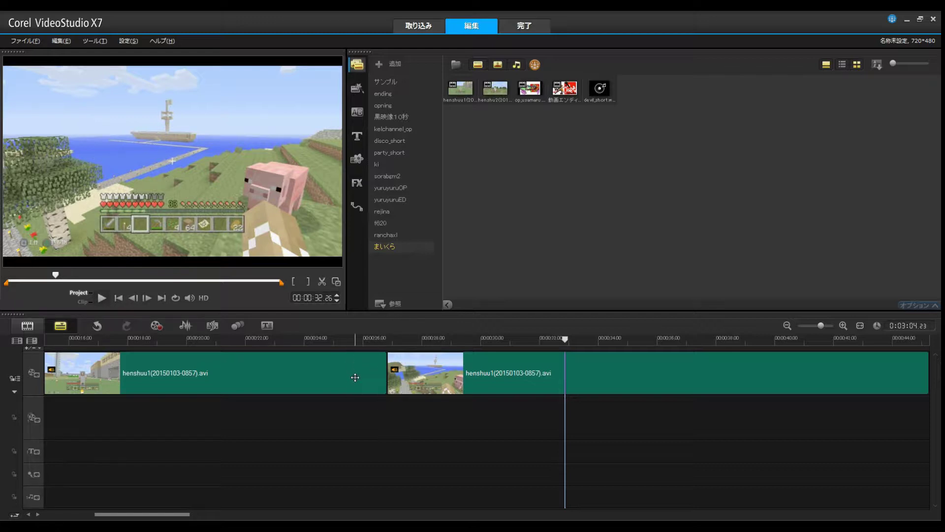
# Step: Add a クロスフェード transition between the two henshuu1 clips and play the project across it from 00:00:23.25
pyautogui.click(356, 113)
pyautogui.moveTo(422, 153); pyautogui.dragTo(403, 374)
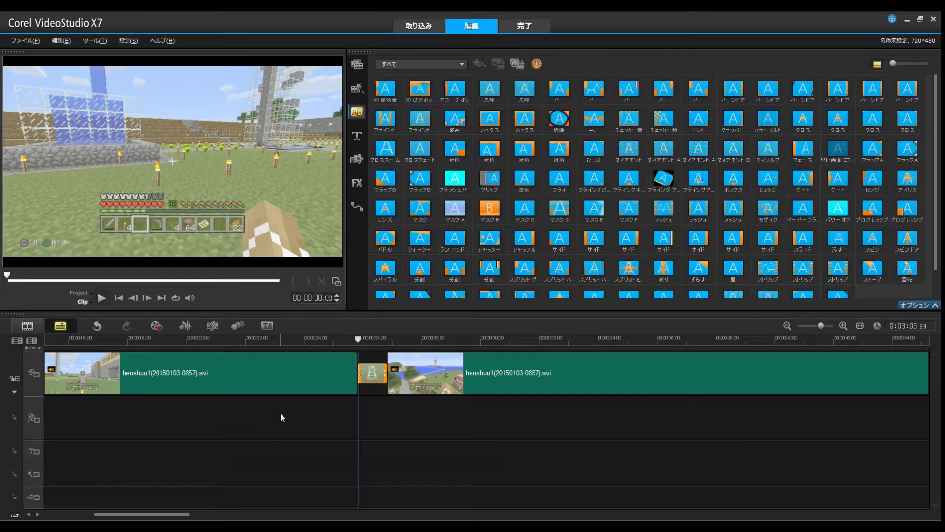
pyautogui.click(299, 412)
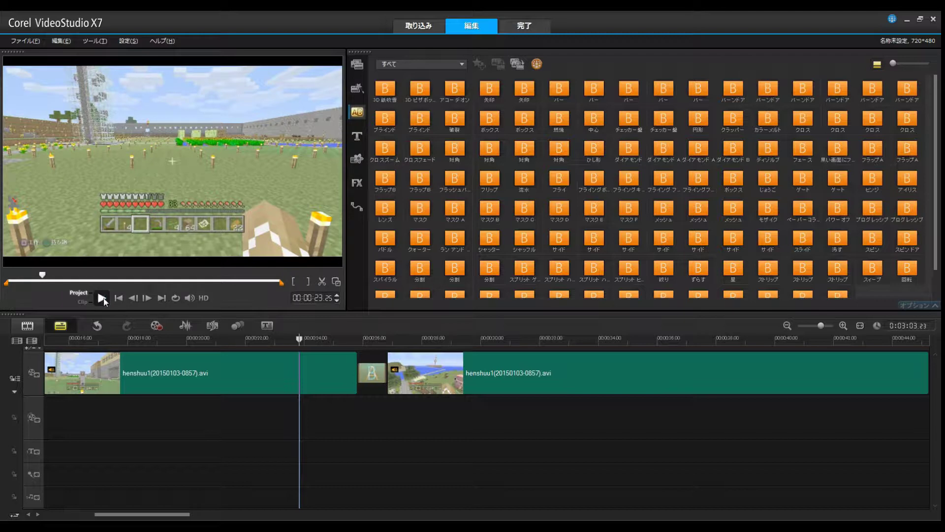
pyautogui.click(102, 298)
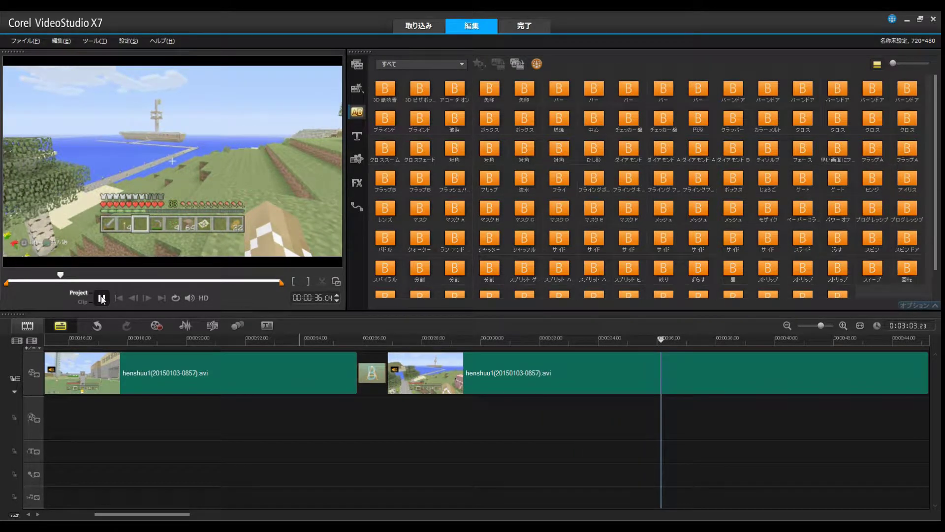
pyautogui.press('space')
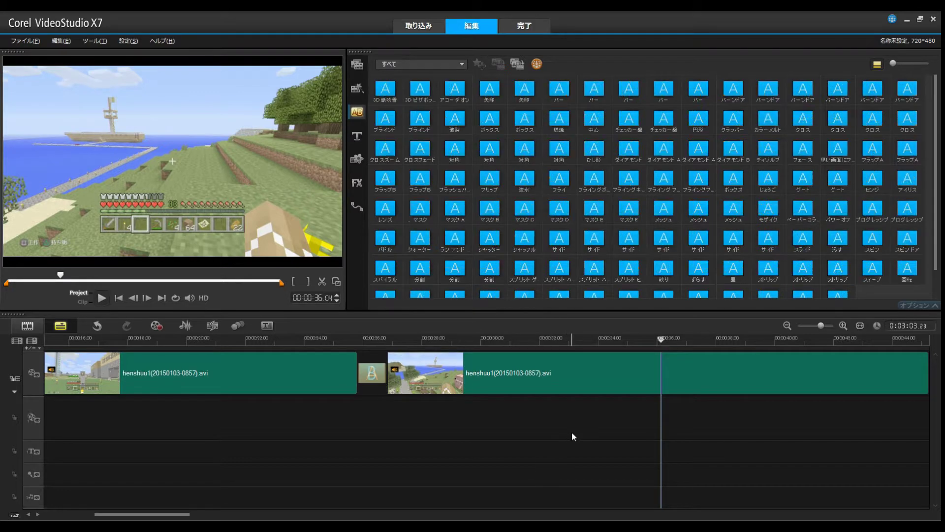
# Step: Play on through the second henshuu1 clip to the start of the next unwanted section and split the clip at 00:00:39.12
pyautogui.scroll(-2, 571, 429)
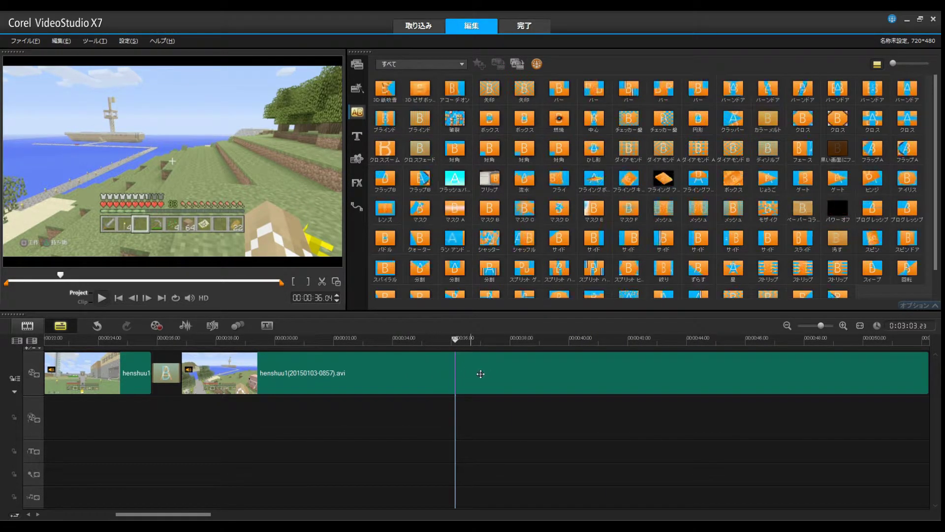
pyautogui.scroll(-1, 529, 410)
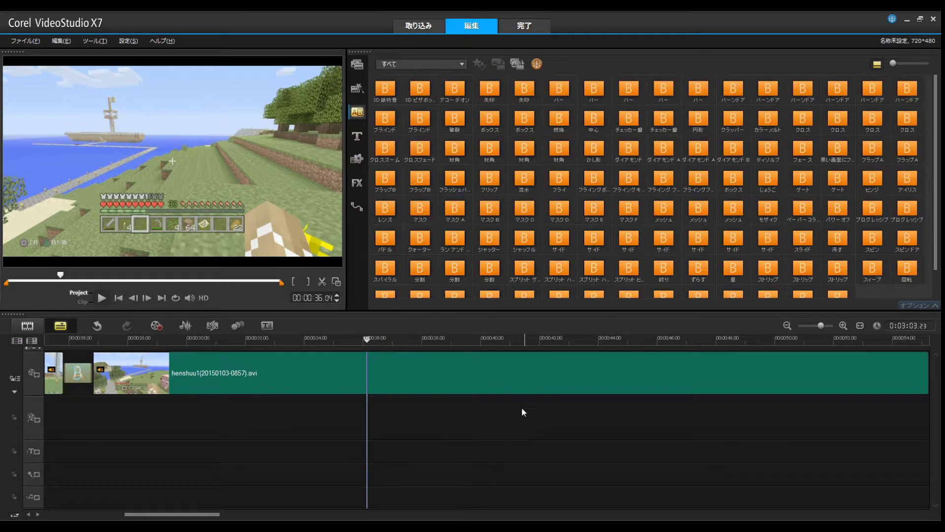
pyautogui.click(101, 297)
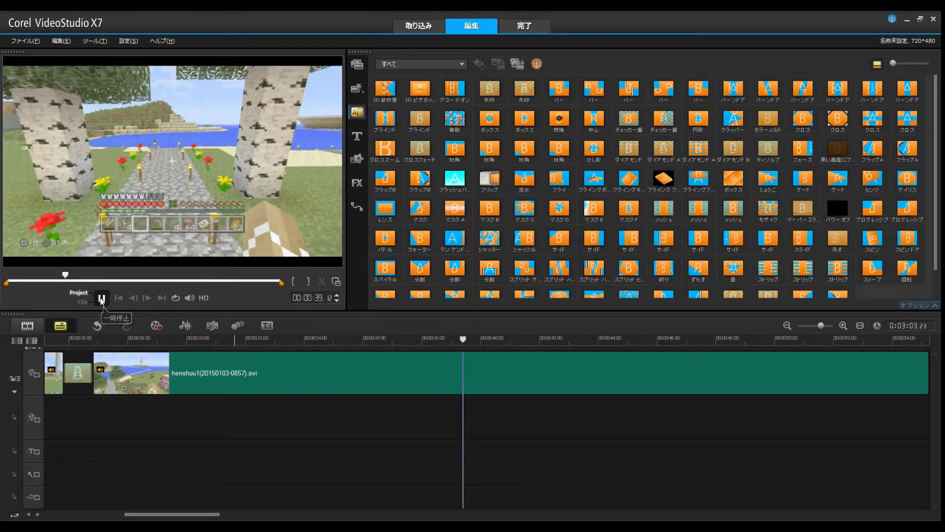
pyautogui.press('space')
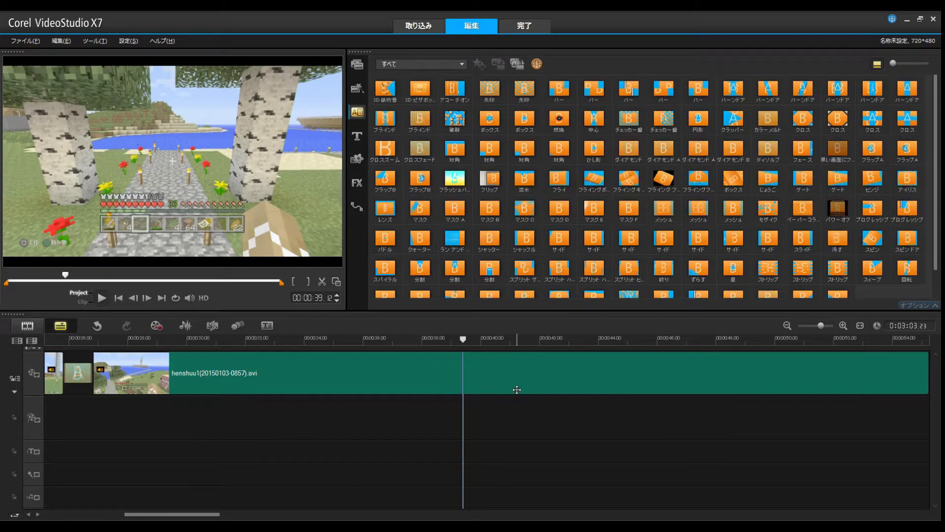
pyautogui.rightClick(478, 376)
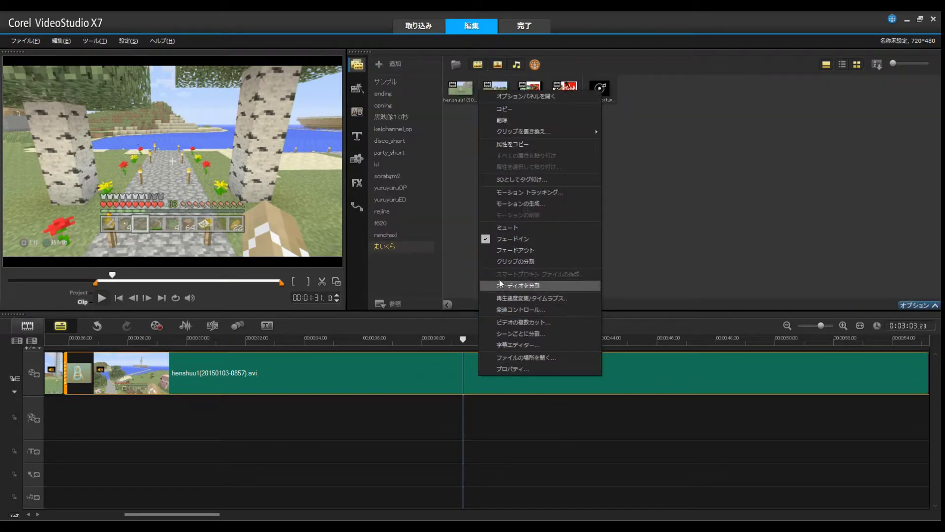
pyautogui.click(504, 261)
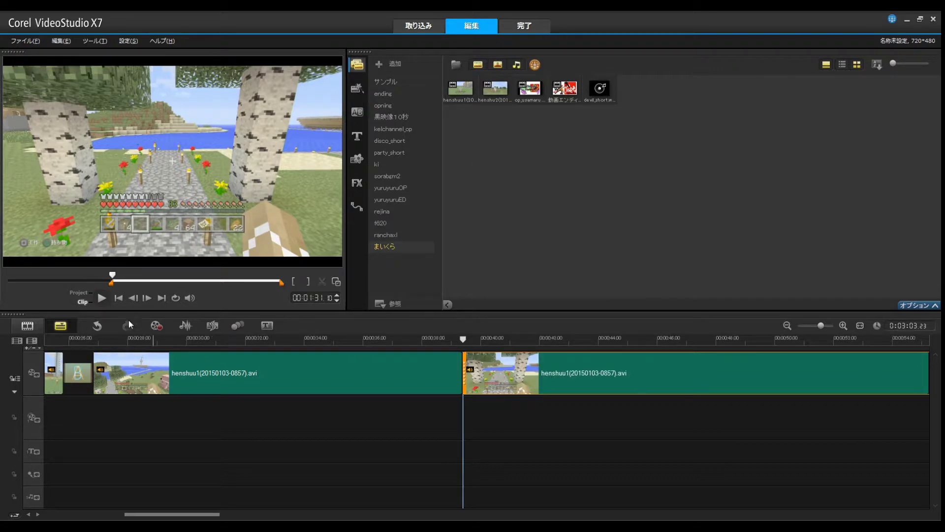
# Step: Find where the unwanted section ends in the last henshuu1 clip and split the clip at 00:01:08.23
pyautogui.click(102, 298)
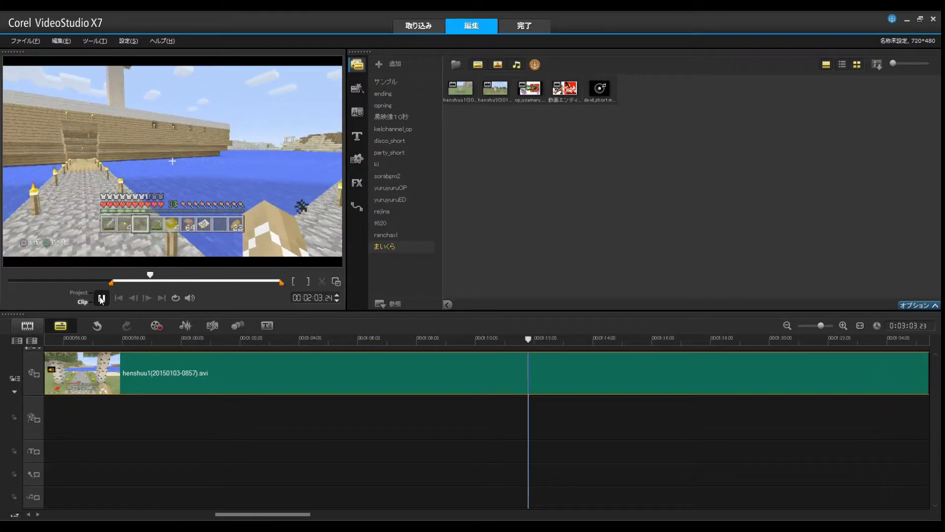
pyautogui.click(390, 414)
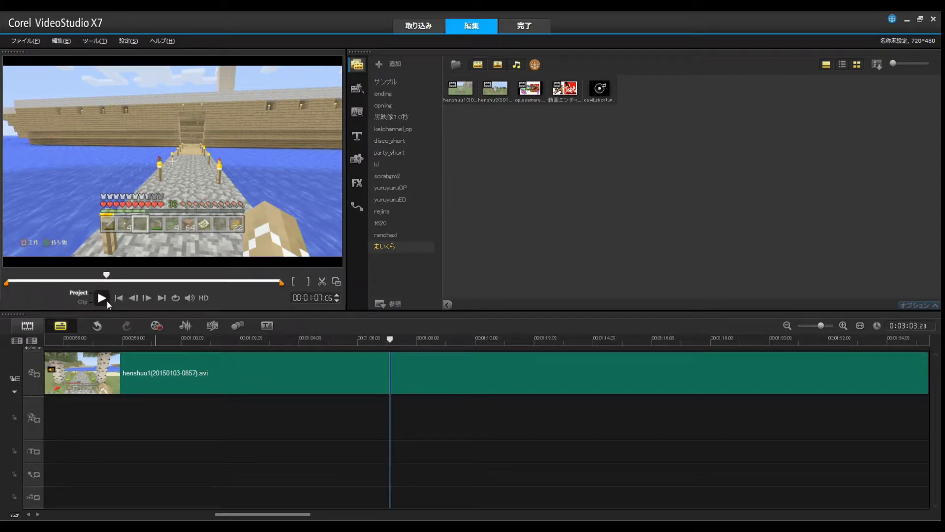
pyautogui.scroll(2, 235, 412)
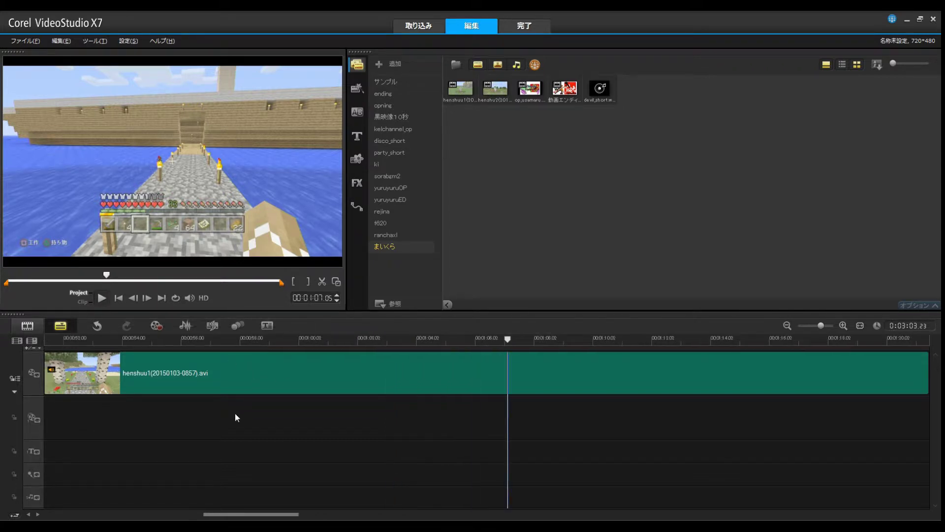
pyautogui.click(235, 413)
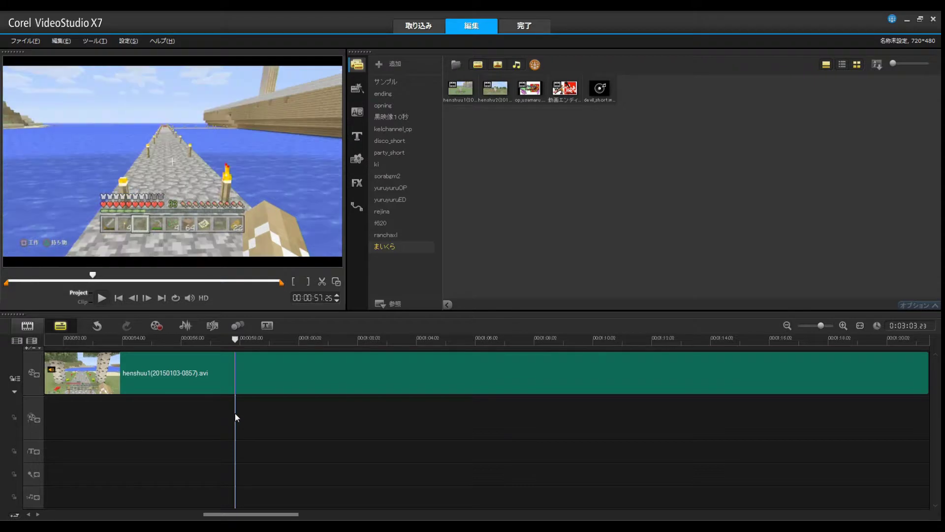
pyautogui.click(372, 424)
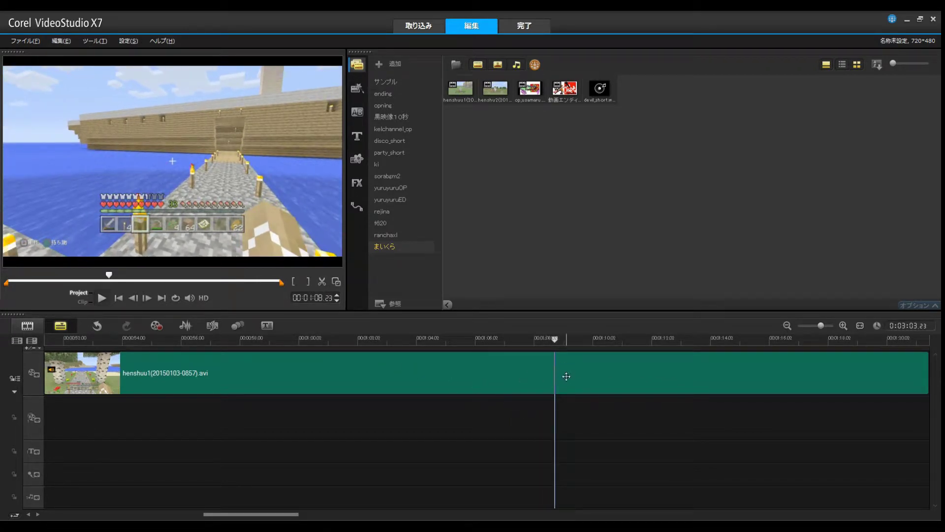
pyautogui.rightClick(538, 374)
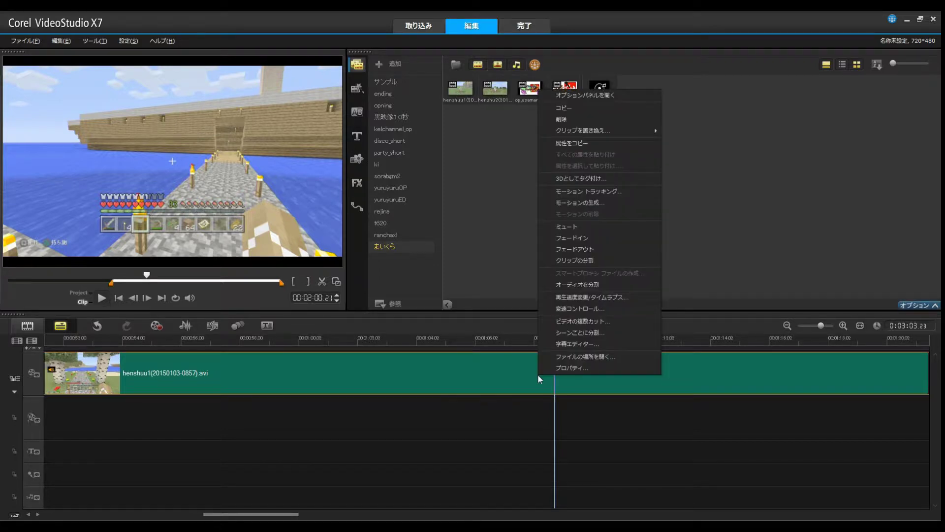
pyautogui.click(571, 260)
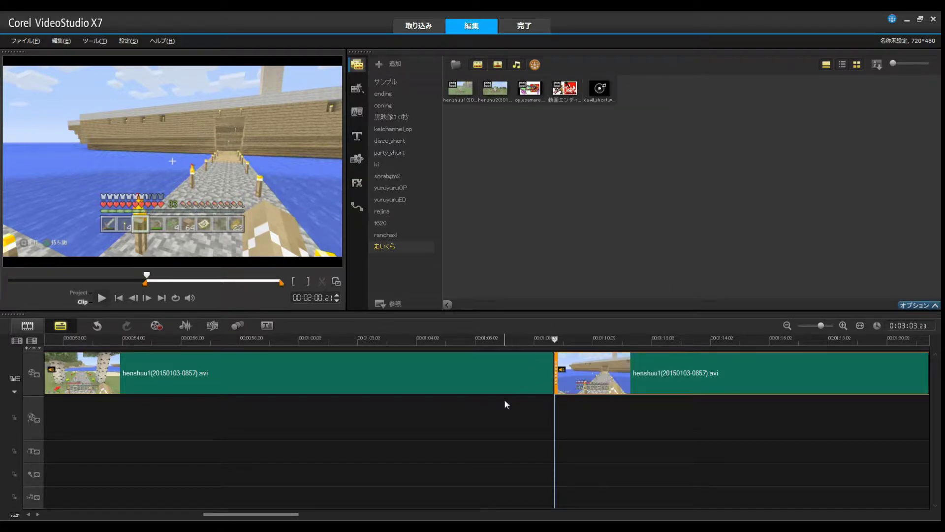
# Step: Delete the henshuu1 section between the splits at 00:00:39.12 and 00:01:08.23
pyautogui.hscroll(-1, 498, 420)
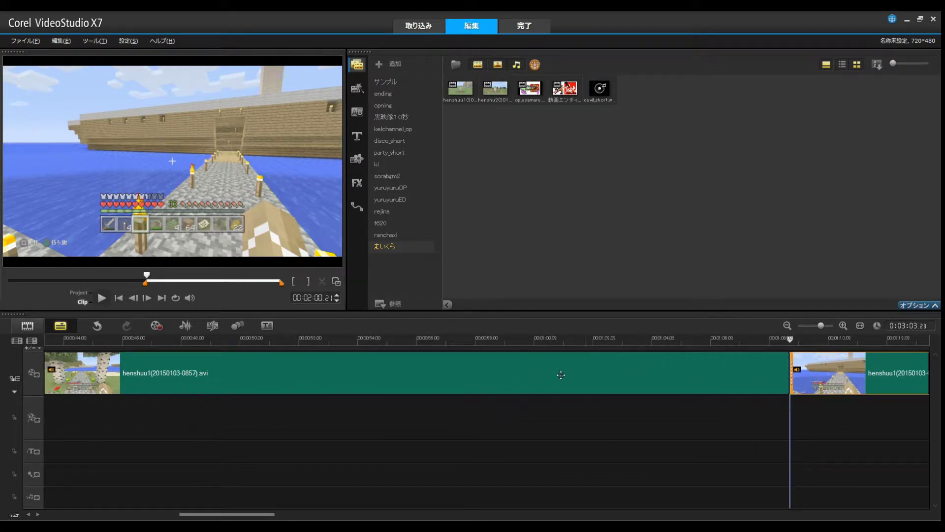
pyautogui.rightClick(577, 376)
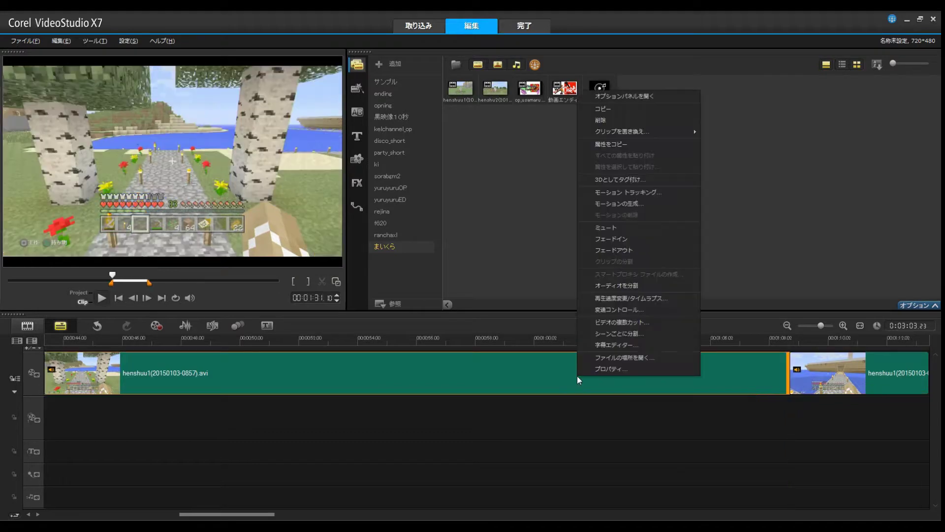
pyautogui.click(608, 120)
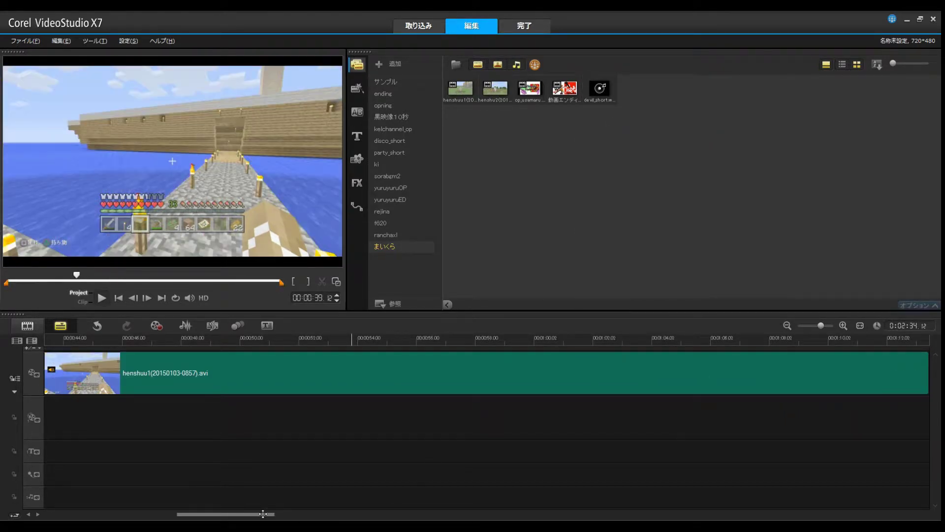
# Step: Add a クロスフェード transition at the new join between the last two henshuu1 clips and place the playhead ahead of it
pyautogui.moveTo(264, 514); pyautogui.dragTo(216, 515)
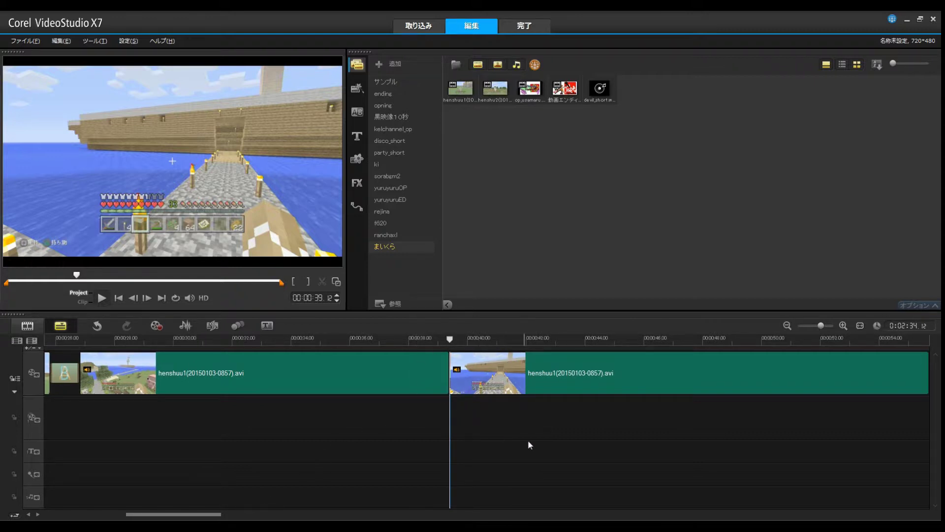
pyautogui.click(356, 113)
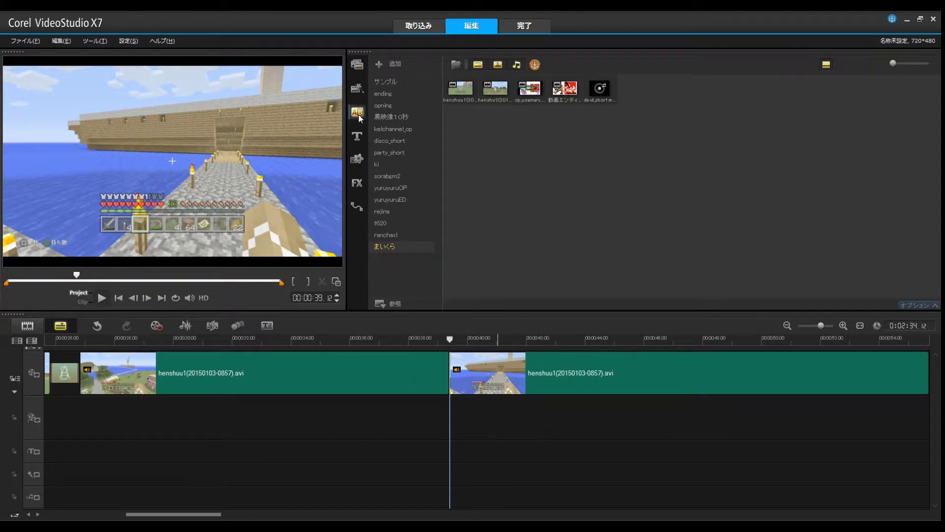
pyautogui.moveTo(421, 157); pyautogui.dragTo(443, 373)
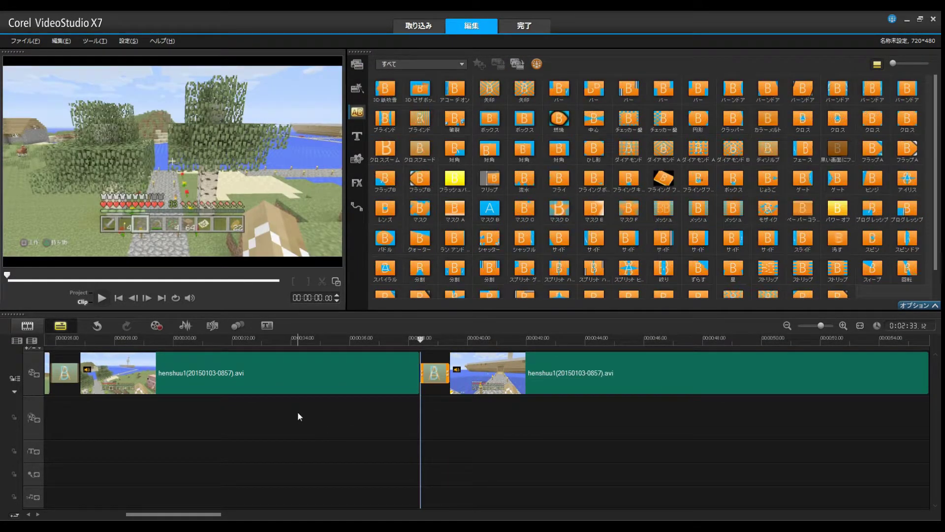
pyautogui.click(297, 412)
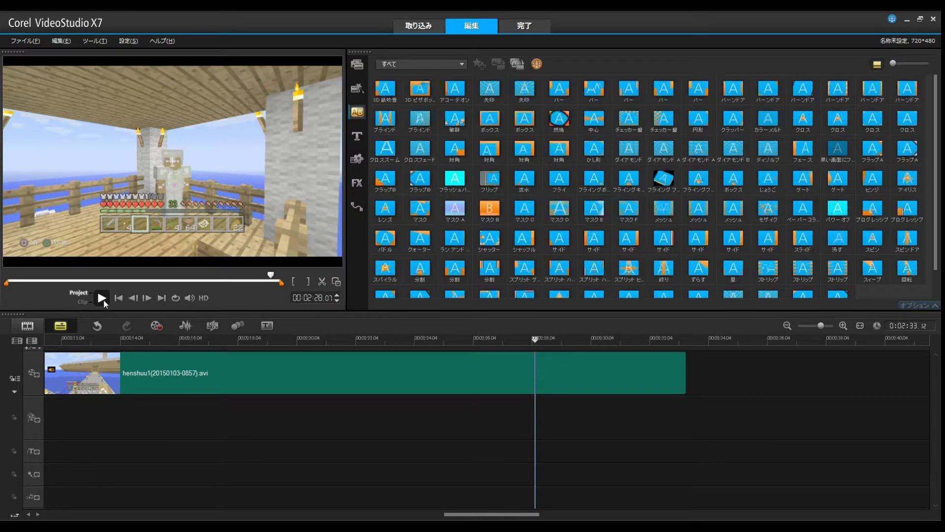
# Step: Find the closing point of the last henshuu1 clip and trim the clip's end back to 00:02:21.15
pyautogui.scroll(2, 281, 427)
pyautogui.click(288, 422)
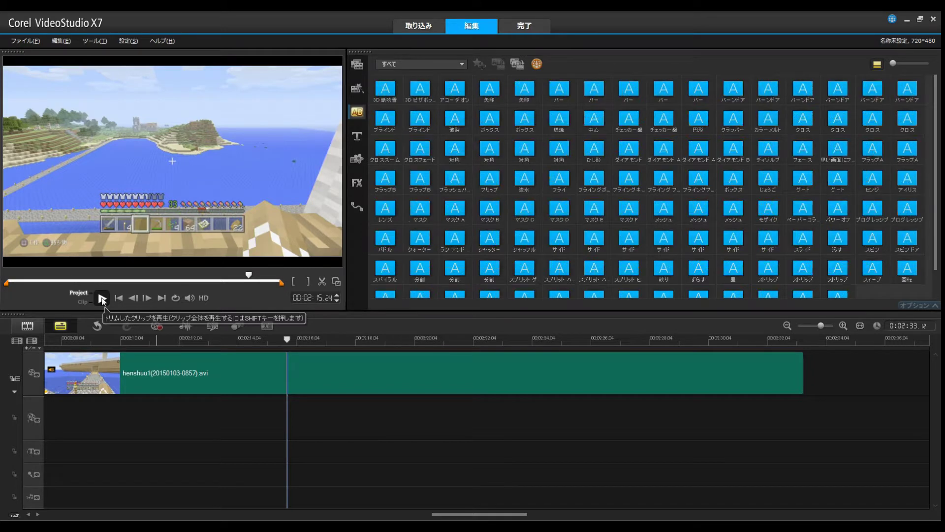
pyautogui.click(102, 298)
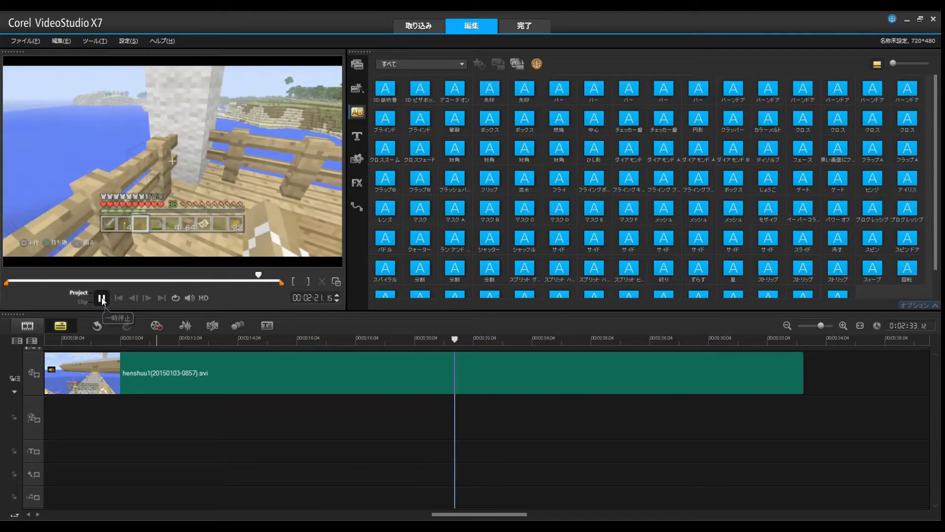
pyautogui.press('space')
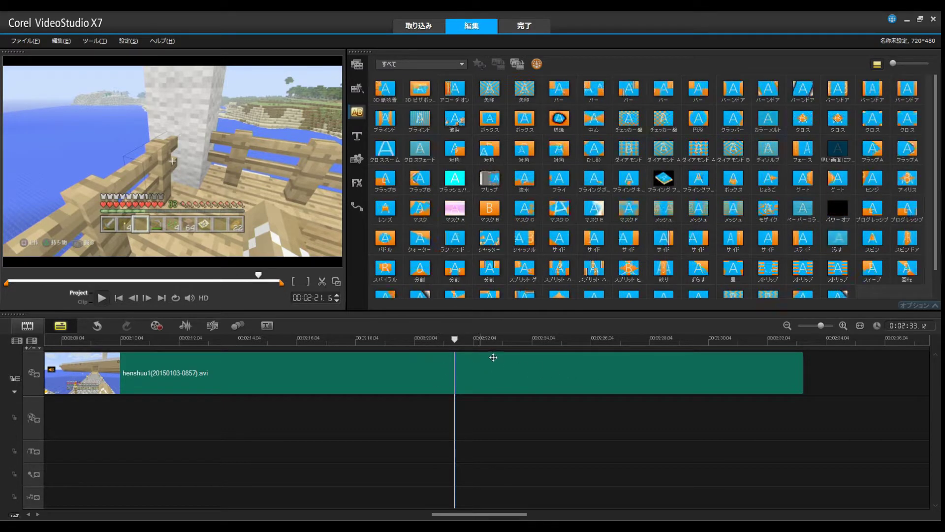
pyautogui.click(359, 66)
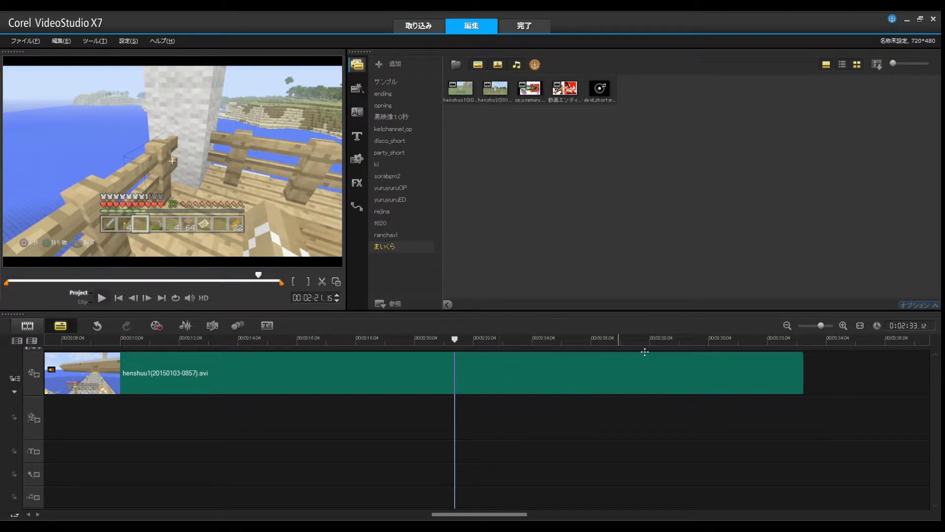
pyautogui.click(527, 378)
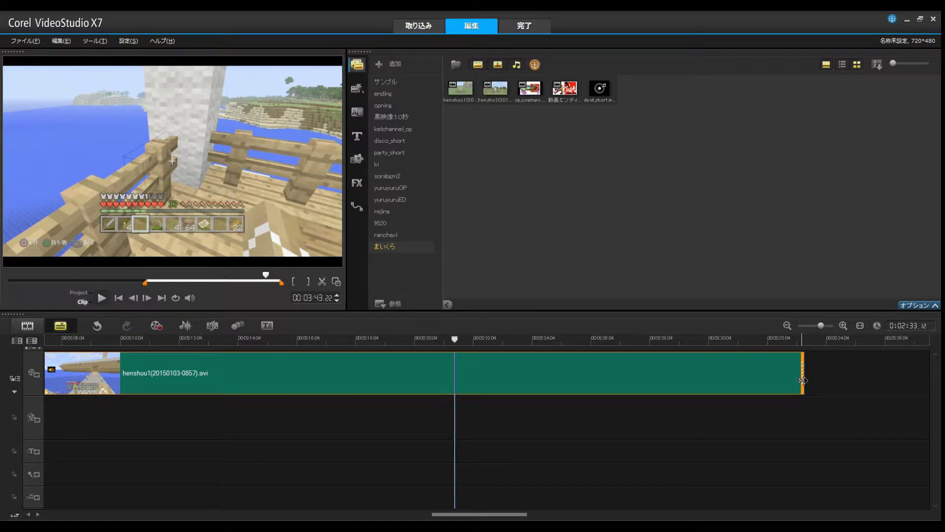
pyautogui.moveTo(803, 380); pyautogui.dragTo(457, 371)
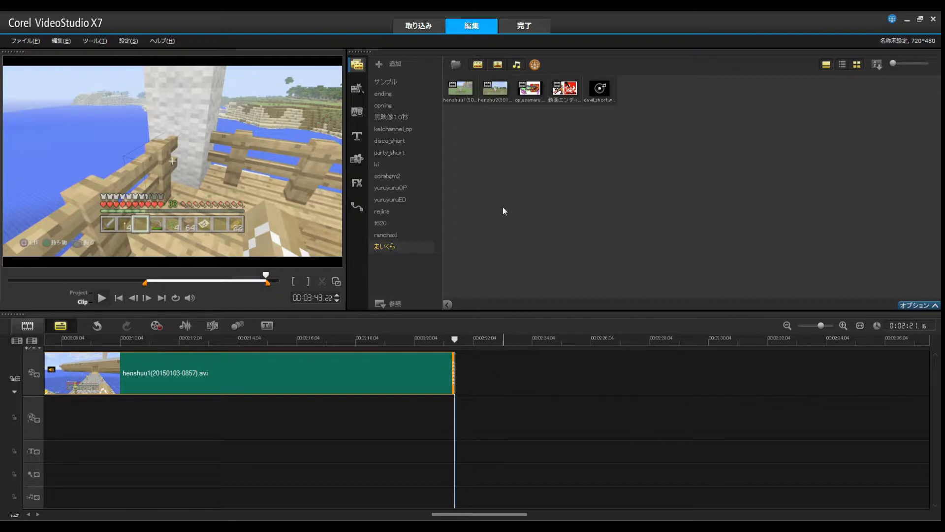
# Step: Add the henshu2 recording after the last henshuu1 clip and play through about its first 16 seconds
pyautogui.click(500, 90)
pyautogui.moveTo(510, 322); pyautogui.dragTo(512, 373)
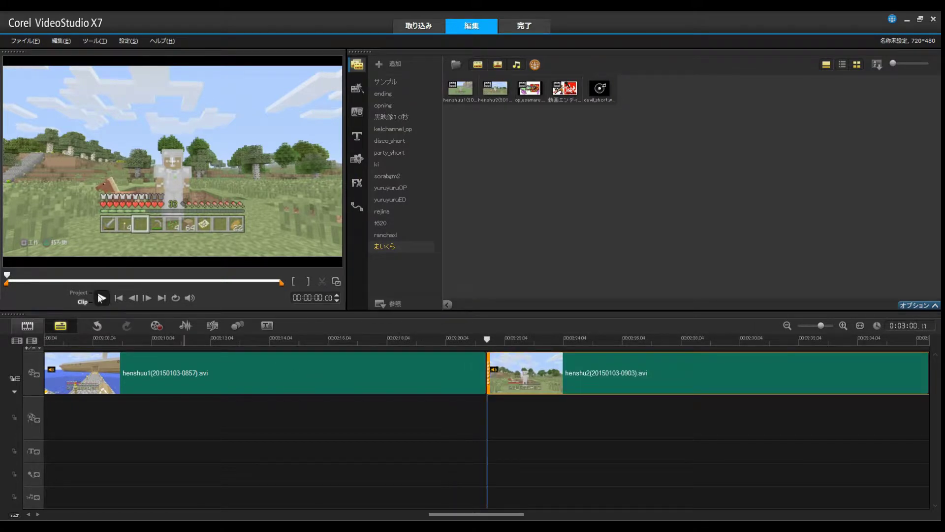
pyautogui.click(102, 298)
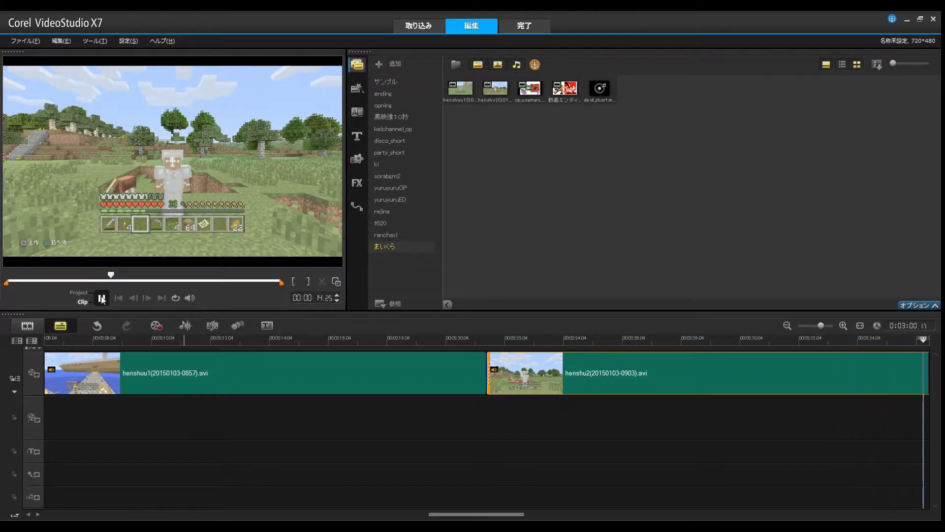
pyautogui.click(102, 298)
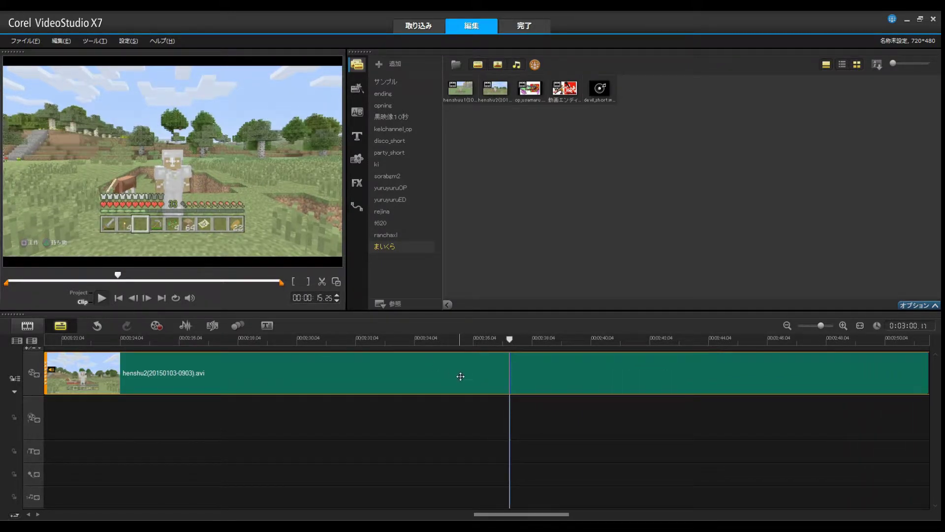
pyautogui.click(461, 412)
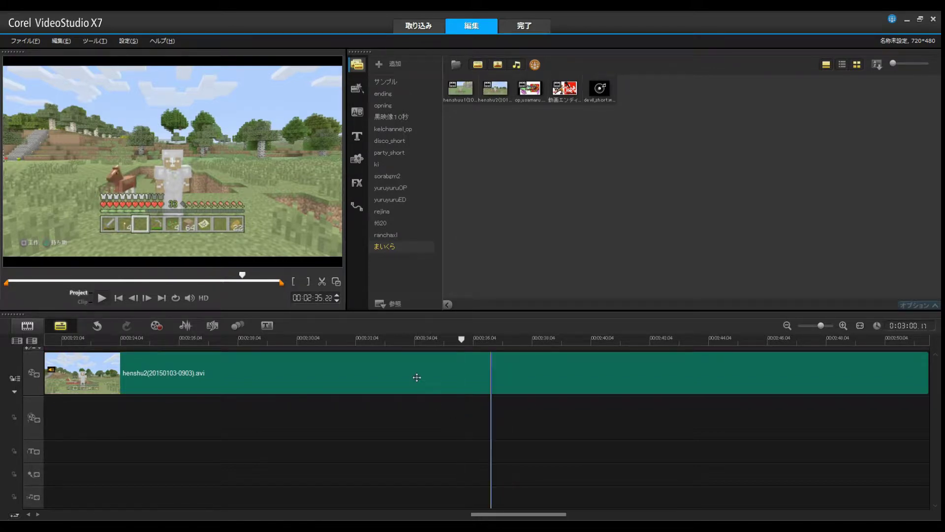
pyautogui.scroll(2, 417, 377)
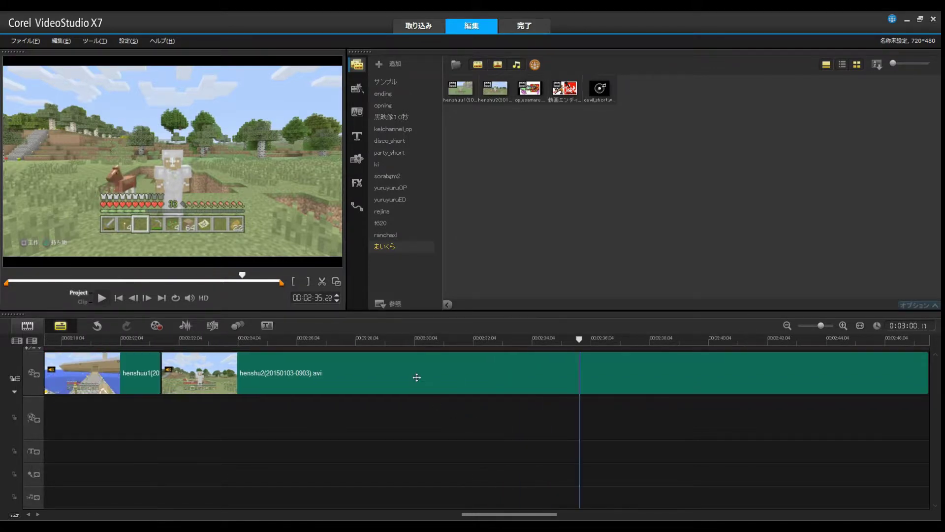
# Step: Trim the start of the henshu2 clip to 00:00:14.06 and play across its join with the preceding henshuu1 clip
pyautogui.rightClick(543, 374)
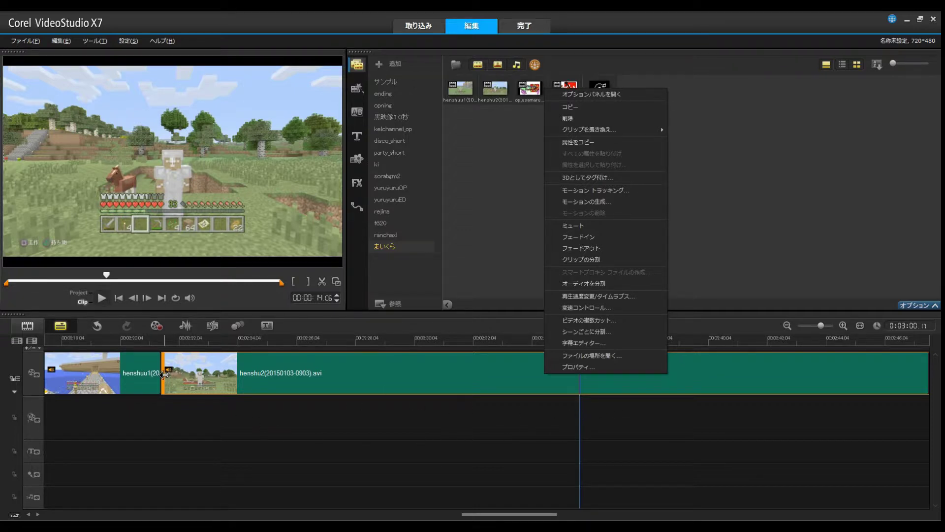
pyautogui.moveTo(164, 374); pyautogui.dragTo(578, 381)
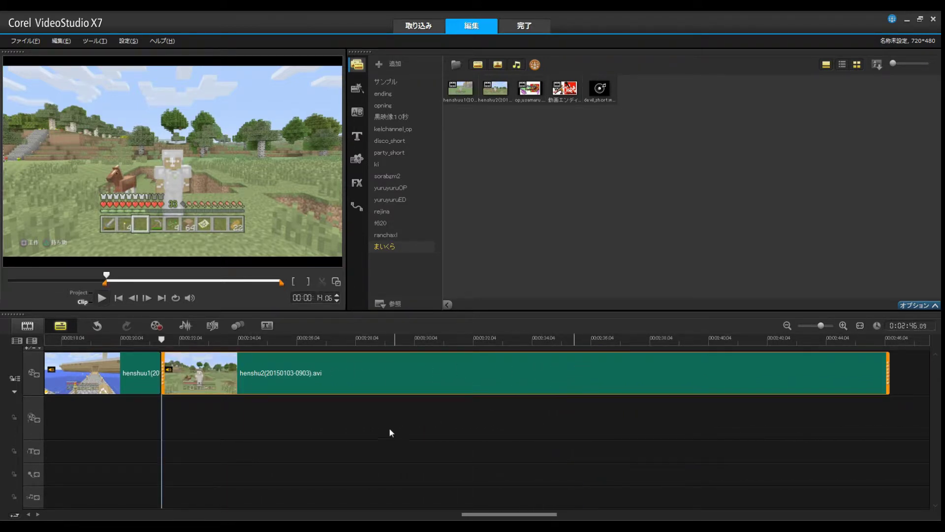
pyautogui.scroll(5, 370, 435)
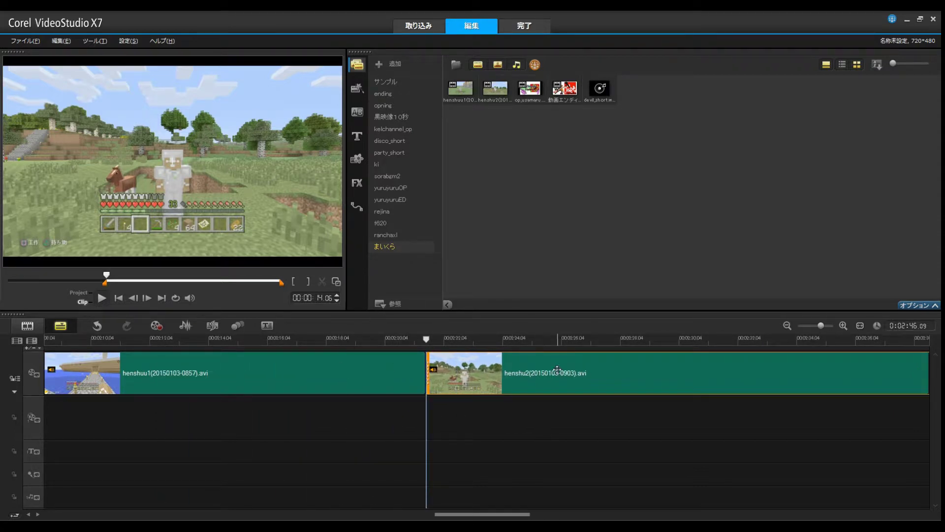
pyautogui.click(341, 415)
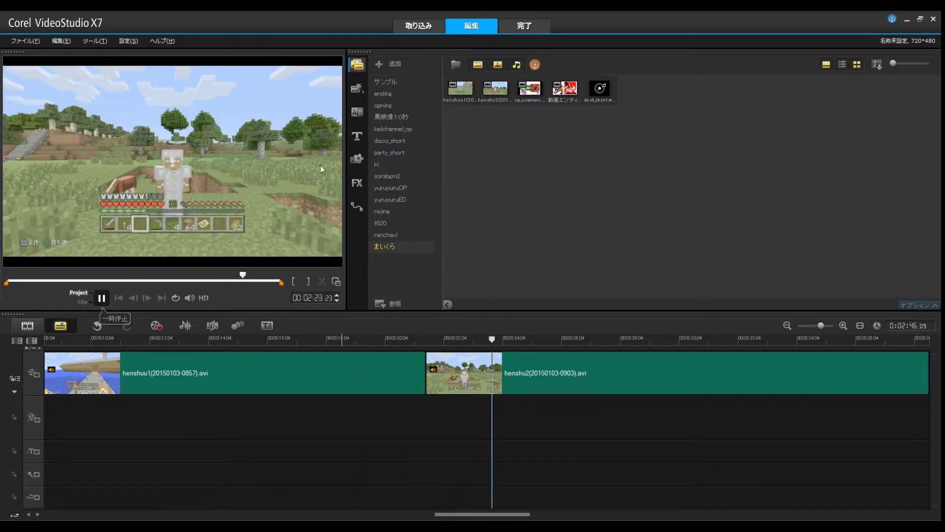
# Step: Add a クロスフェード transition between the last henshuu1 clip and the henshu2 clip and play through it from just before the join
pyautogui.click(359, 113)
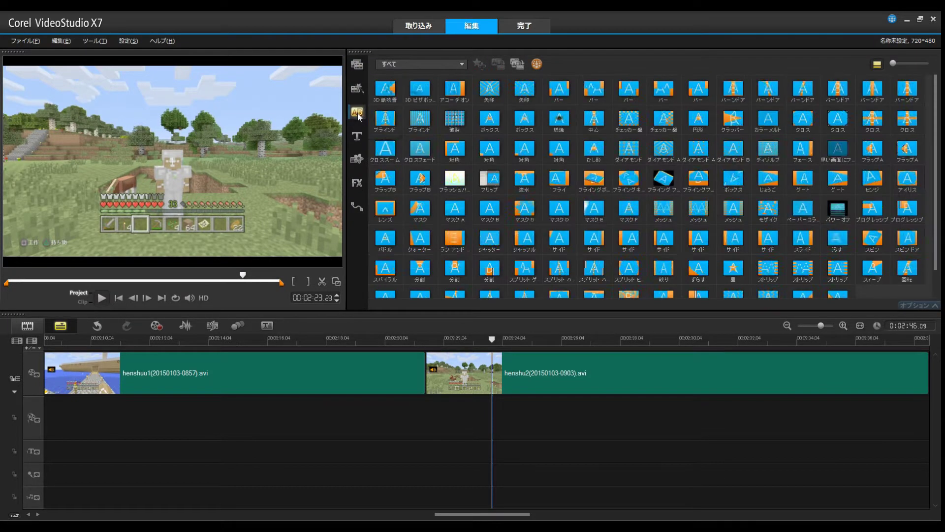
pyautogui.moveTo(423, 150)
pyautogui.mouseDown()
pyautogui.moveTo(415, 312)
pyautogui.moveTo(428, 367)
pyautogui.mouseUp()
pyautogui.moveTo(341, 393); pyautogui.dragTo(337, 396)
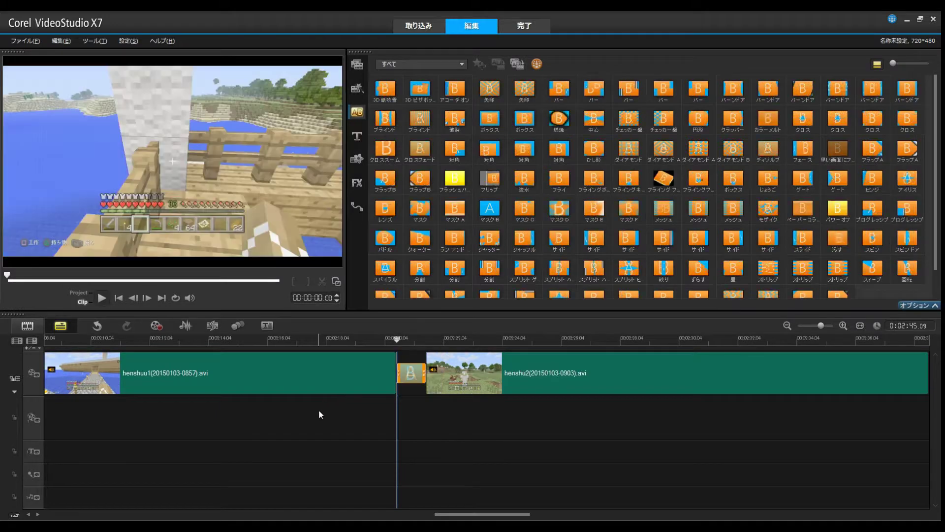
pyautogui.click(319, 410)
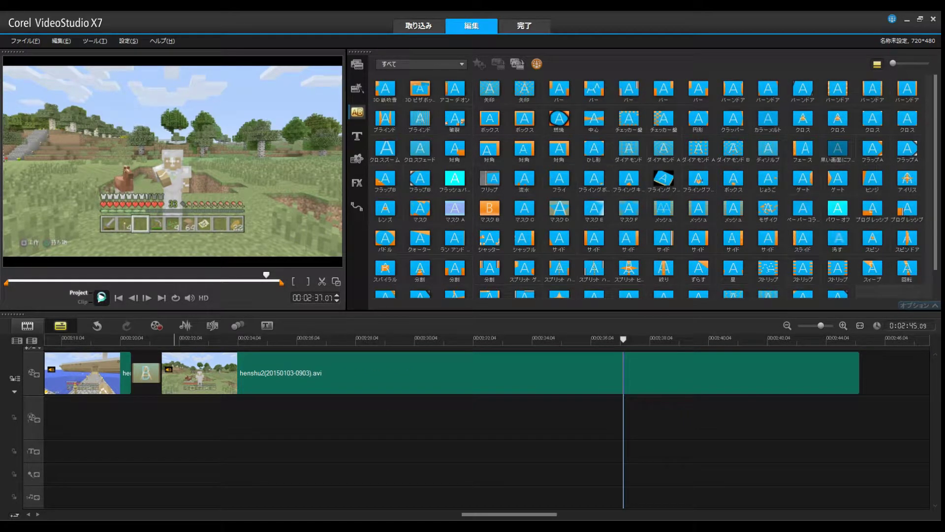
# Step: Find the closing point of the henshu2 clip and trim the clip's end back to 00:02:39.06
pyautogui.click(102, 298)
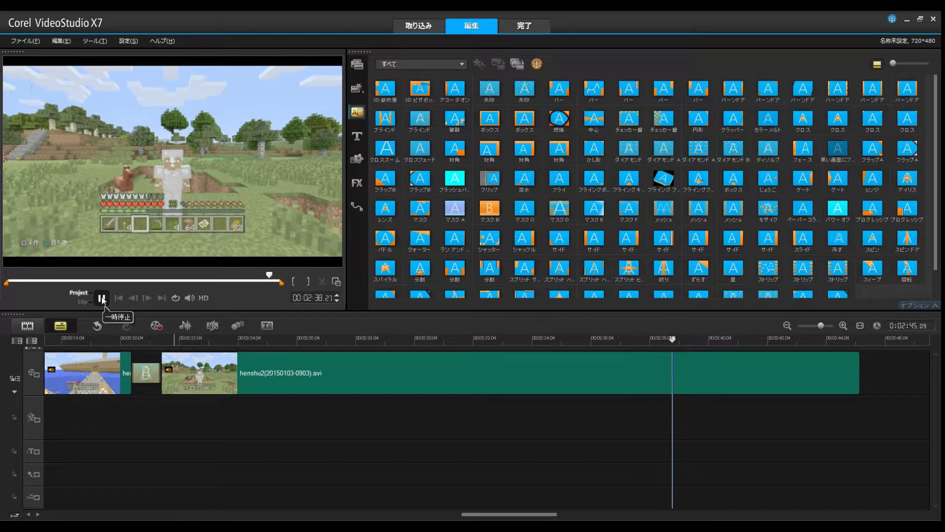
pyautogui.click(716, 368)
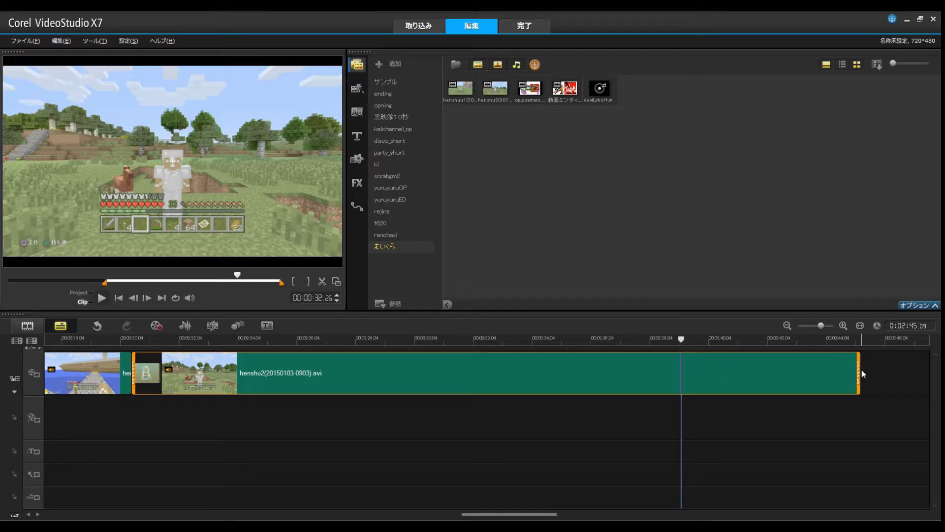
pyautogui.moveTo(860, 369); pyautogui.dragTo(683, 378)
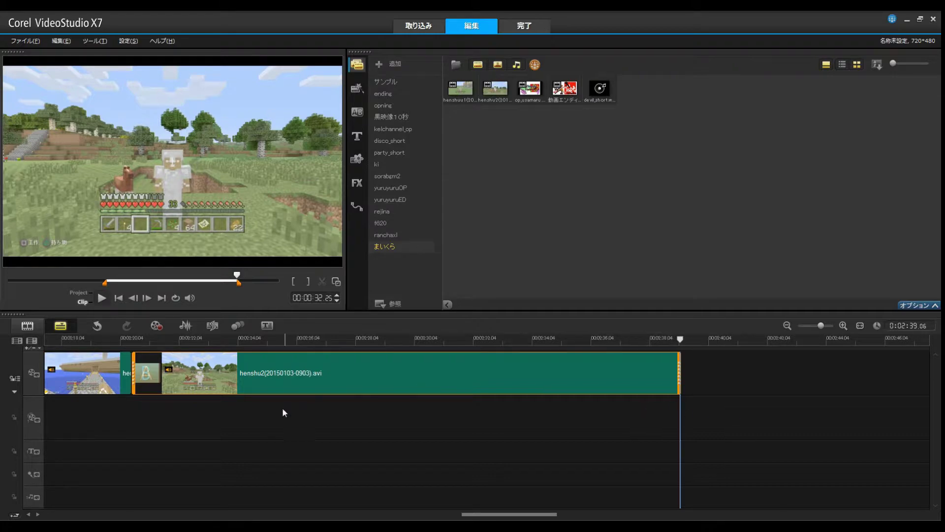
# Step: Play from the end of the opening into the first henshuu1 clip and leave the playhead at 00:00:12.26
pyautogui.click(99, 412)
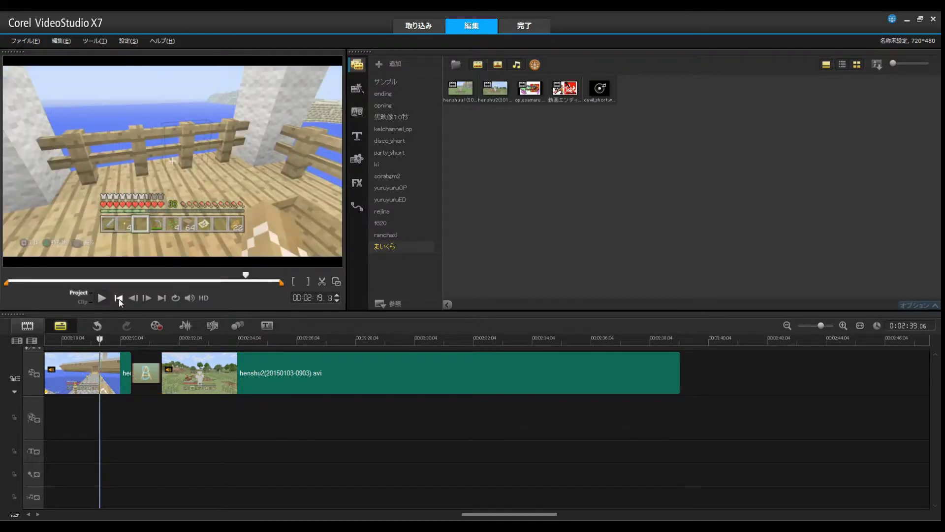
pyautogui.click(119, 297)
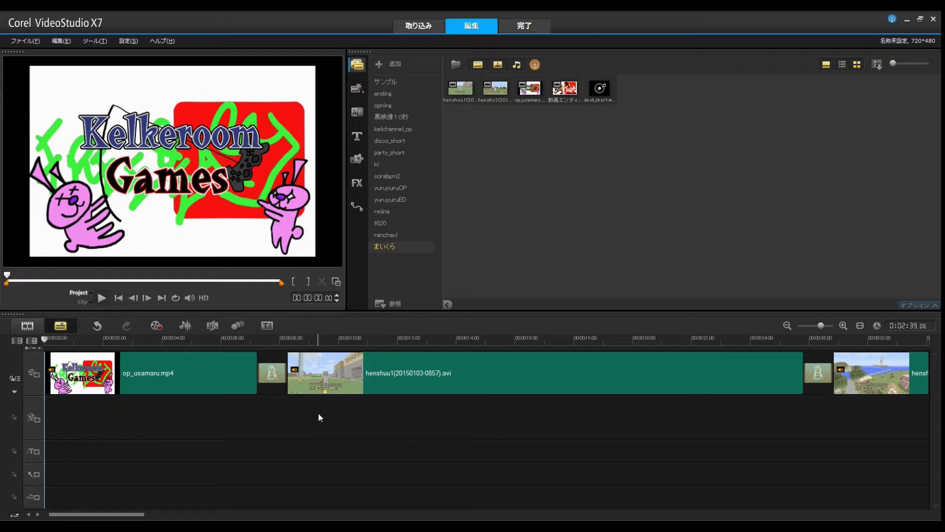
pyautogui.click(230, 409)
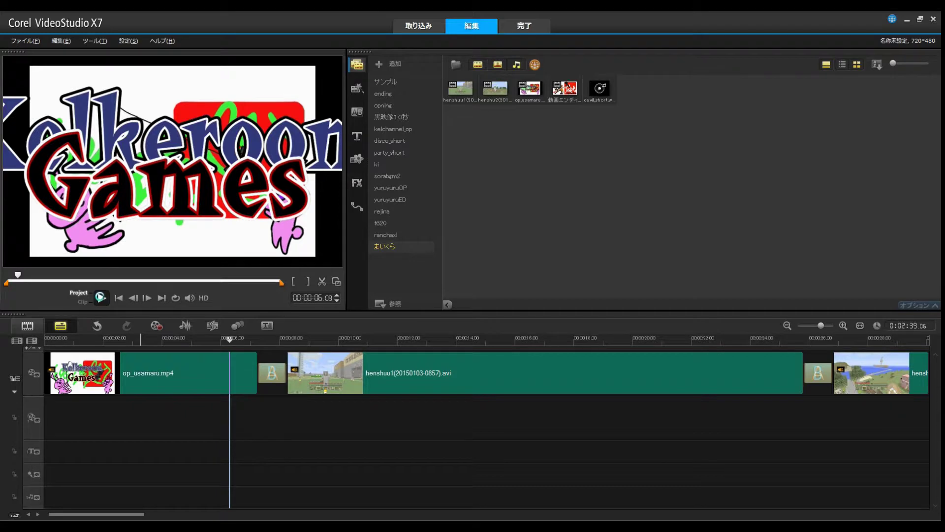
pyautogui.click(100, 297)
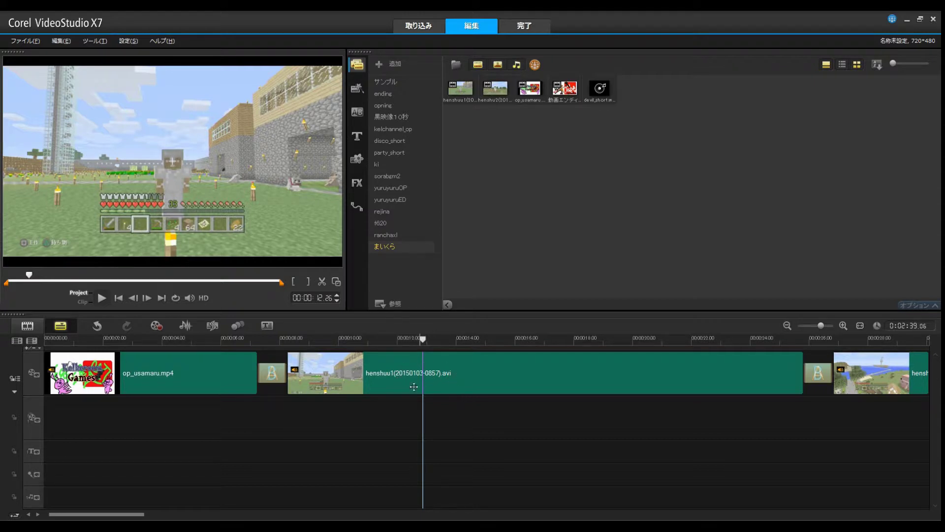
pyautogui.click(442, 374)
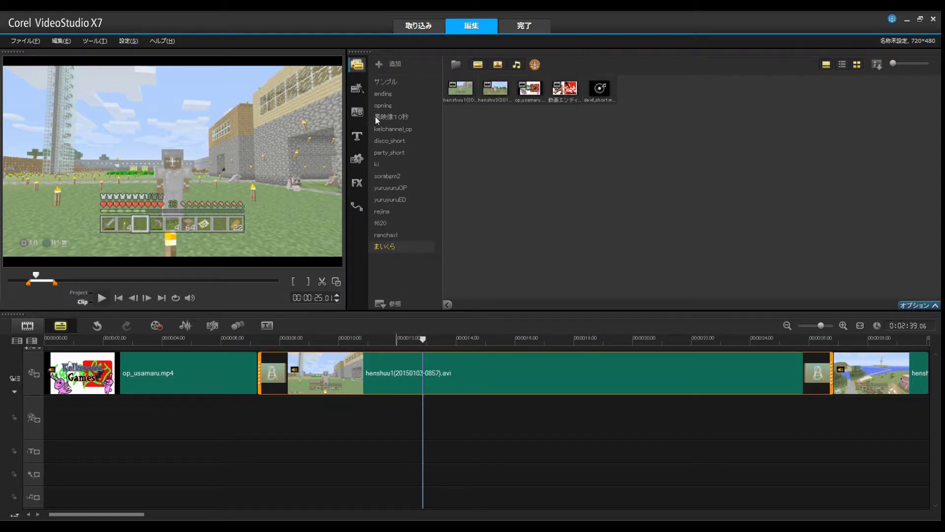
# Step: Add a title reading マイクラ over the first henshuu1 clip at the playhead
pyautogui.click(358, 137)
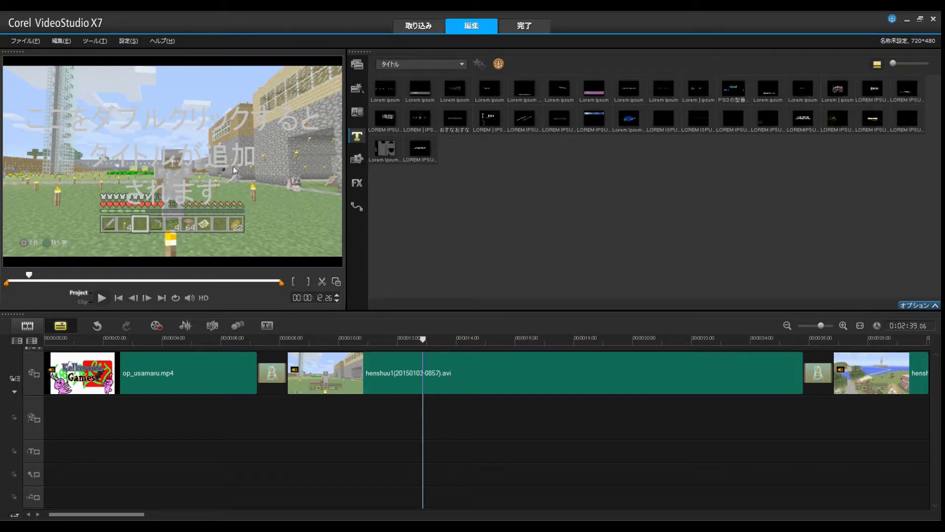
pyautogui.doubleClick(205, 175)
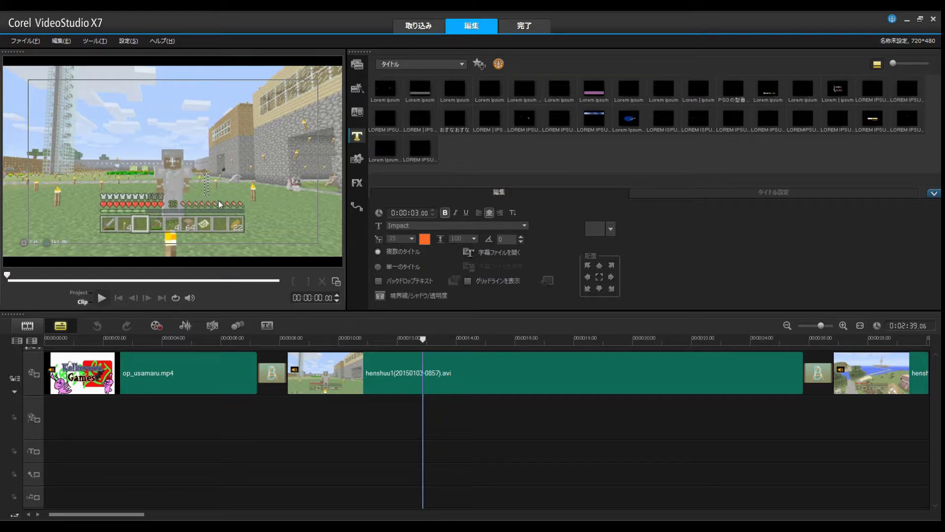
pyautogui.write('maikura')
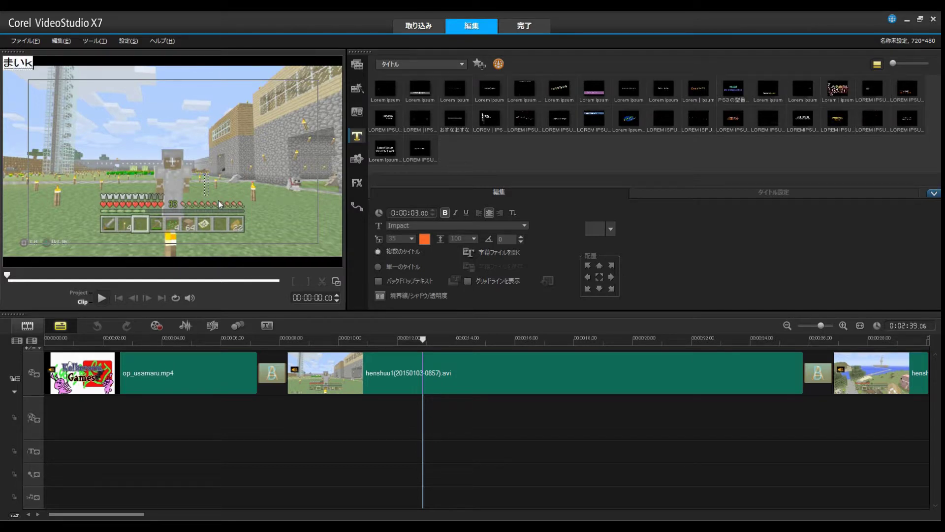
pyautogui.press('space')
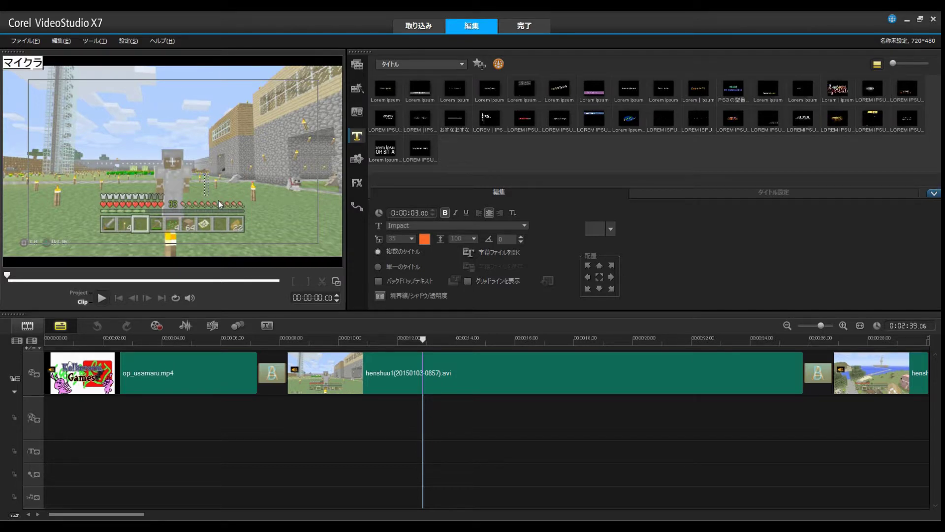
pyautogui.press('Return')
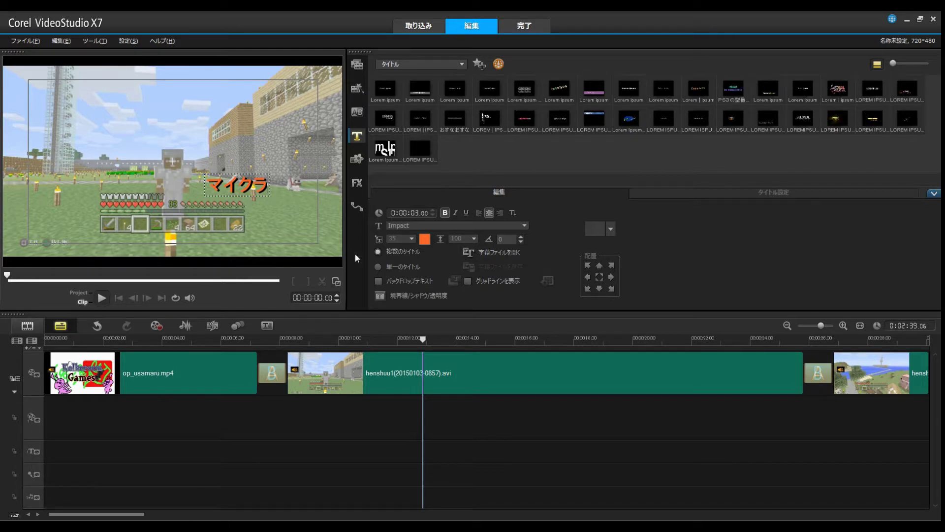
pyautogui.click(222, 199)
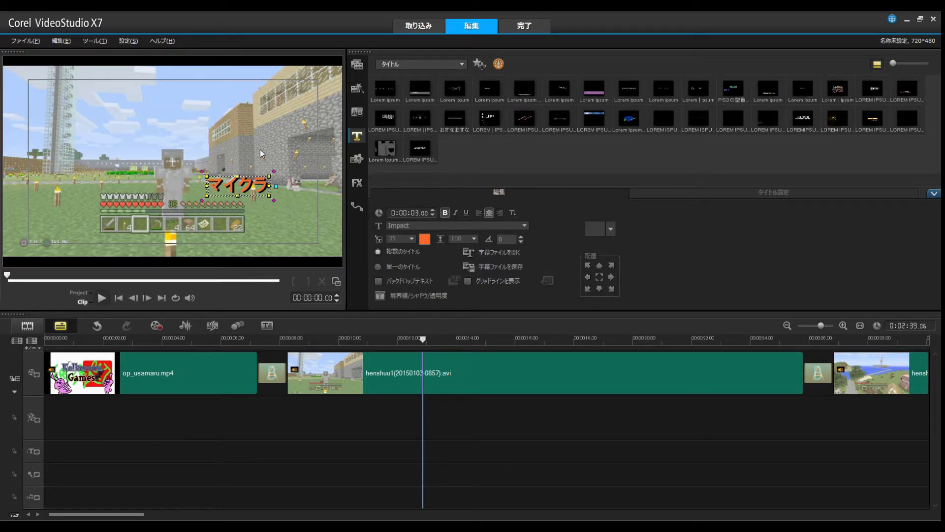
# Step: Move the マイクラ title, try the bottom-centre, top-centre, left-centre and right-centre alignments, and settle on the frame's centre
pyautogui.moveTo(240, 190); pyautogui.dragTo(178, 178)
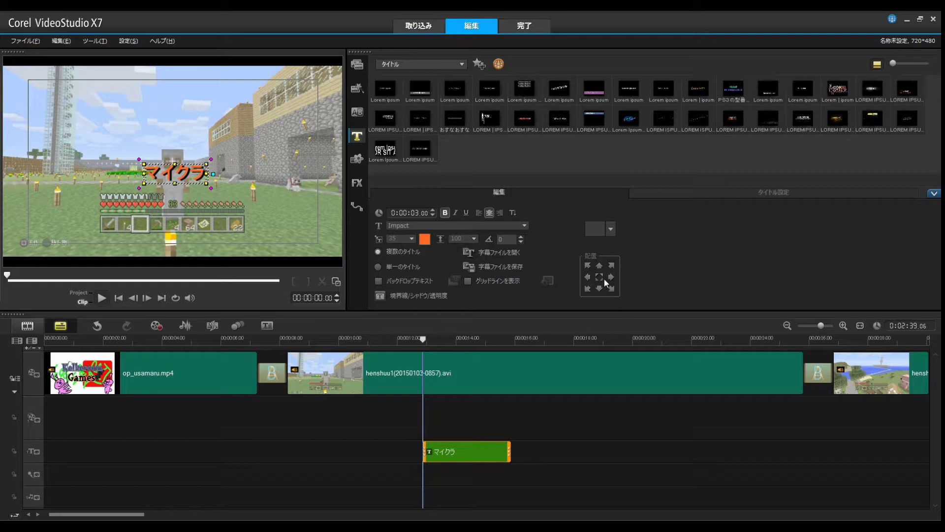
pyautogui.click(601, 279)
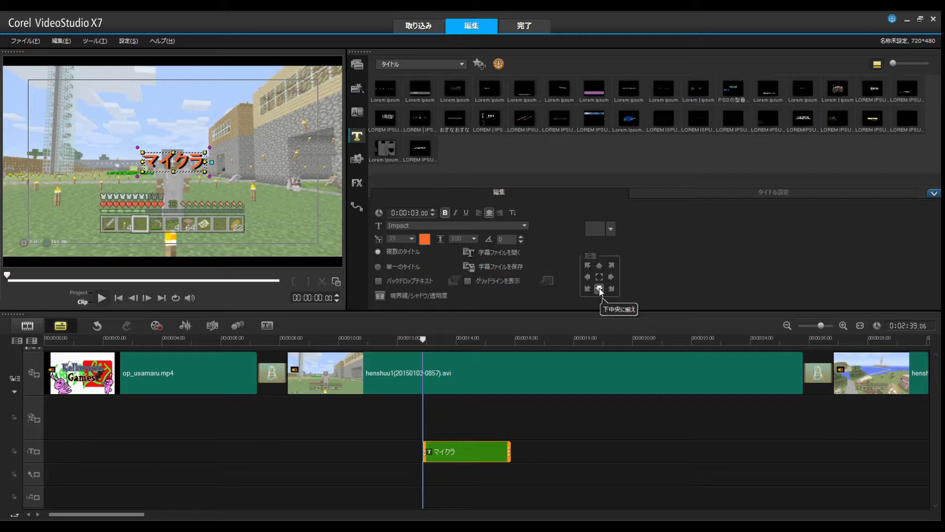
pyautogui.click(600, 289)
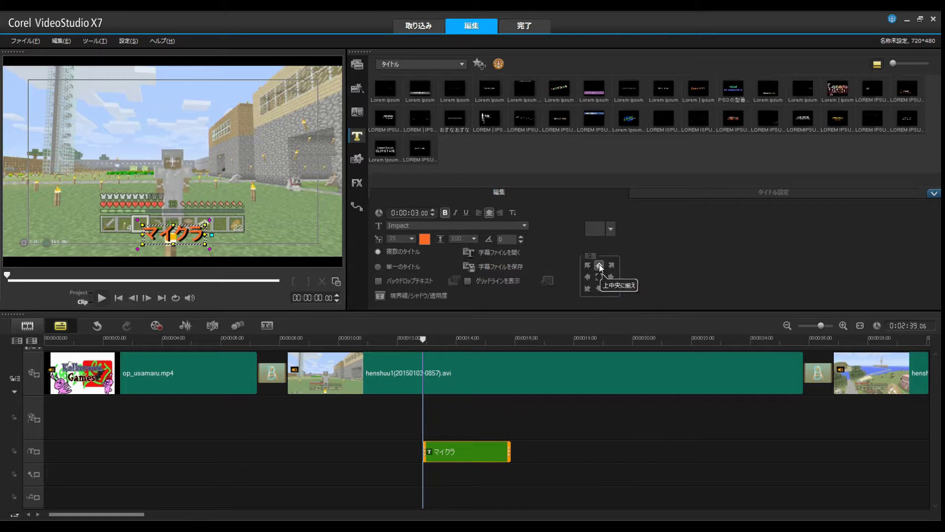
pyautogui.click(600, 267)
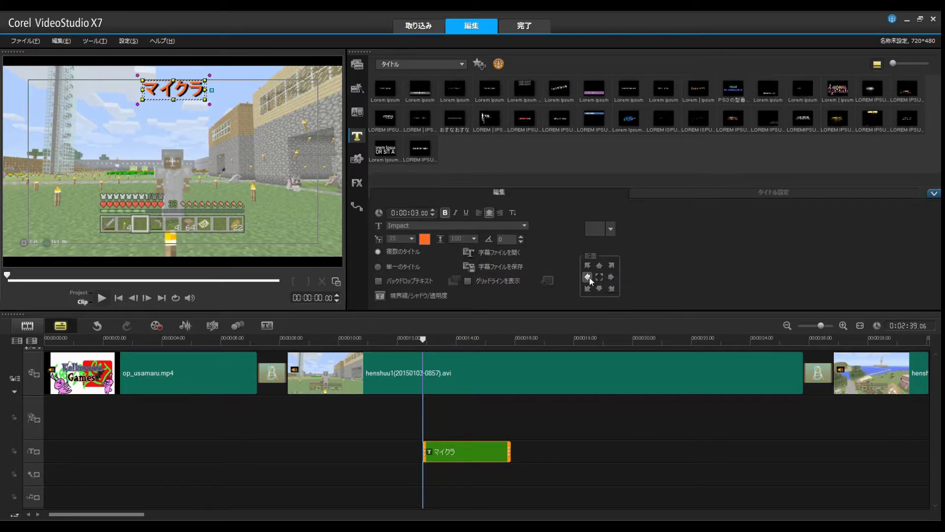
pyautogui.click(588, 277)
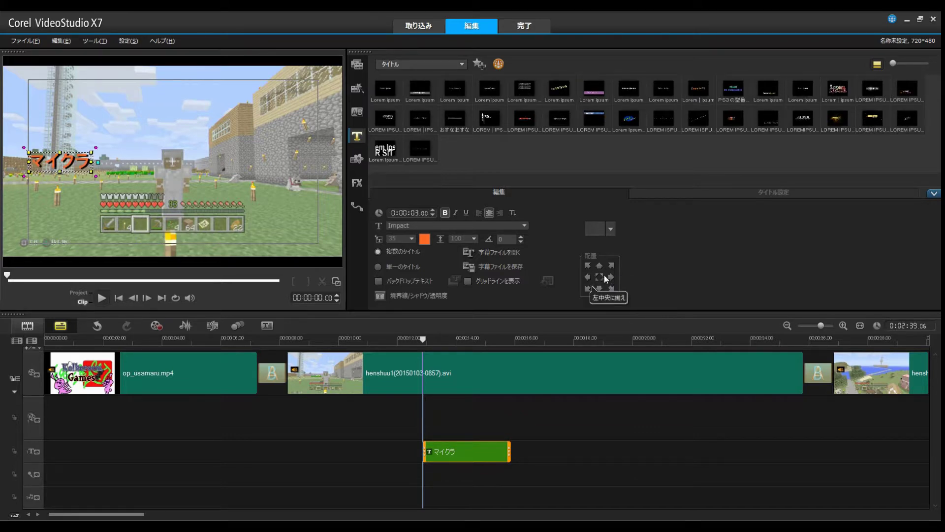
pyautogui.click(611, 278)
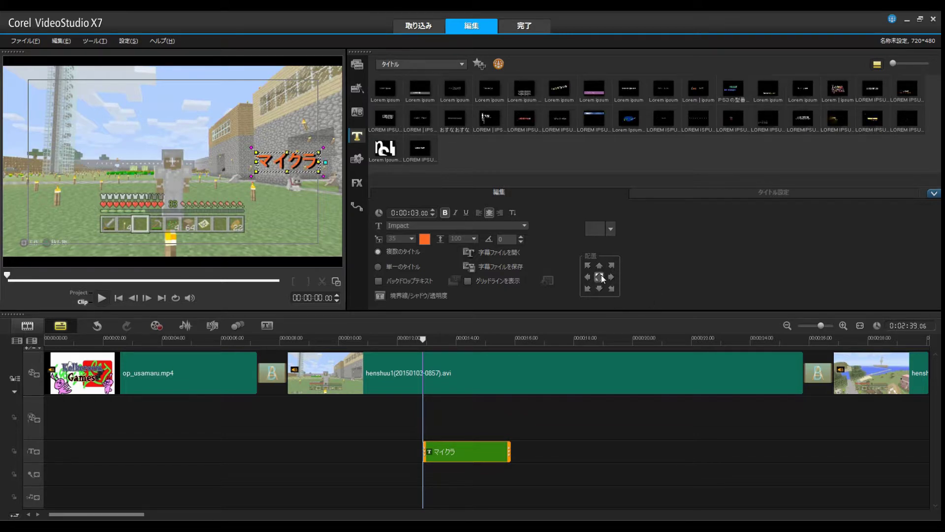
pyautogui.click(600, 277)
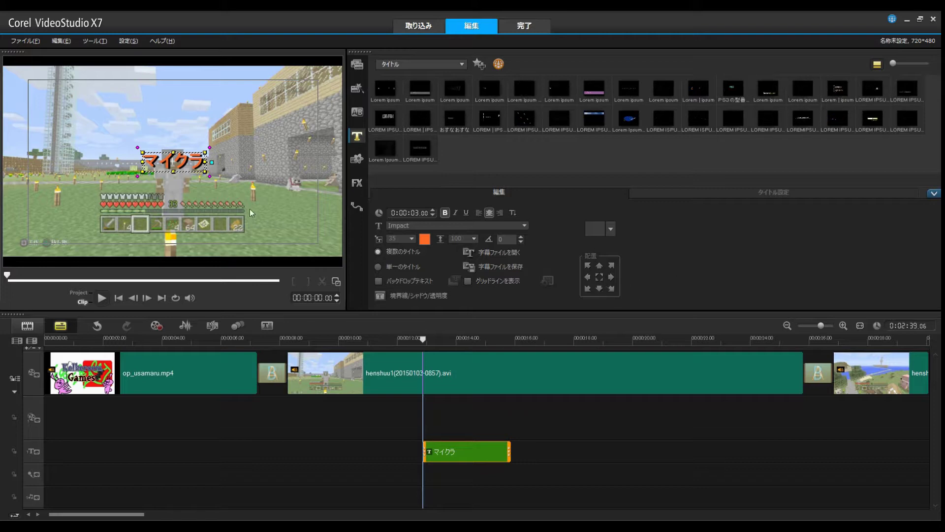
# Step: Extend the title text to マイクラのご紹介 and centre it in the frame again
pyautogui.click(271, 159)
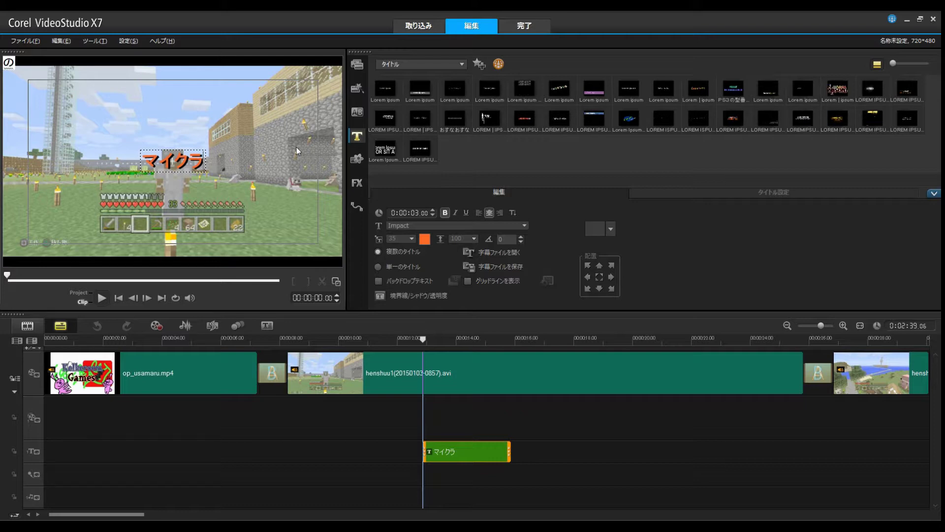
pyautogui.write('の')
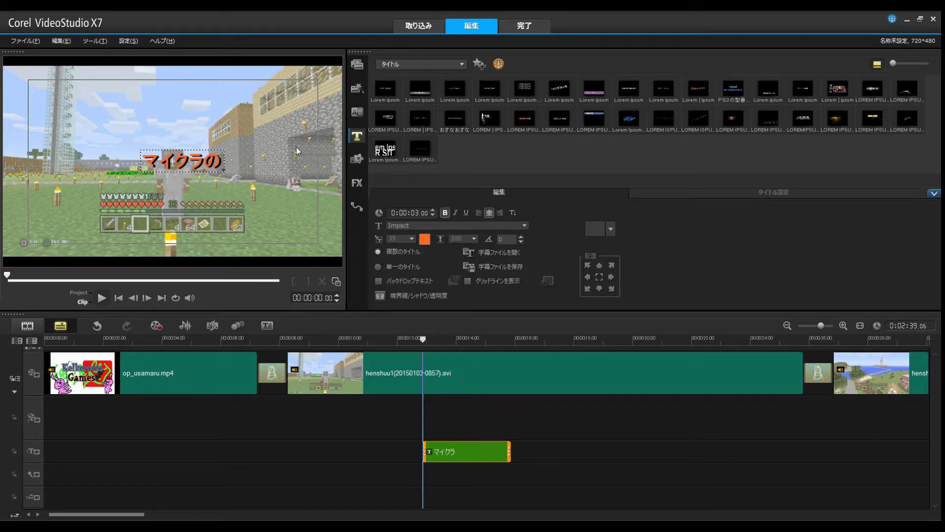
pyautogui.write('ごしょうk')
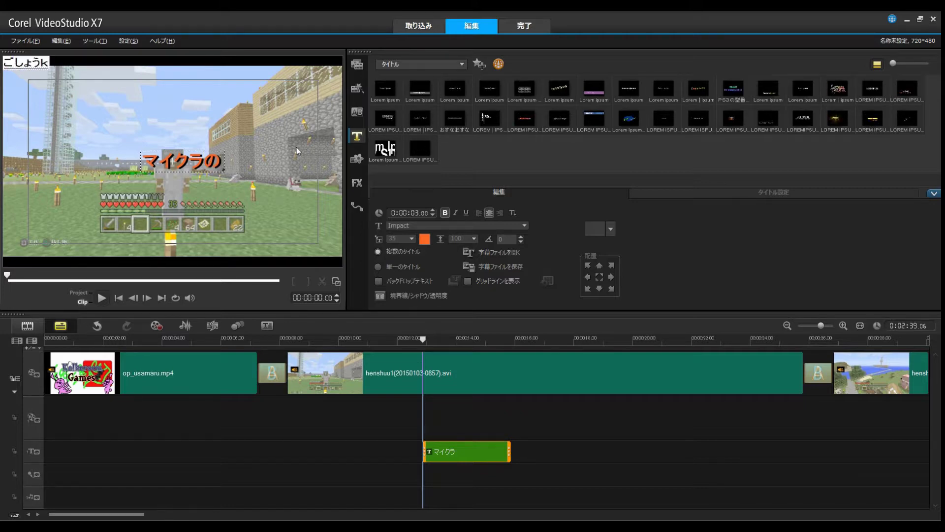
pyautogui.write('ai')
pyautogui.press('space')
pyautogui.press('space')
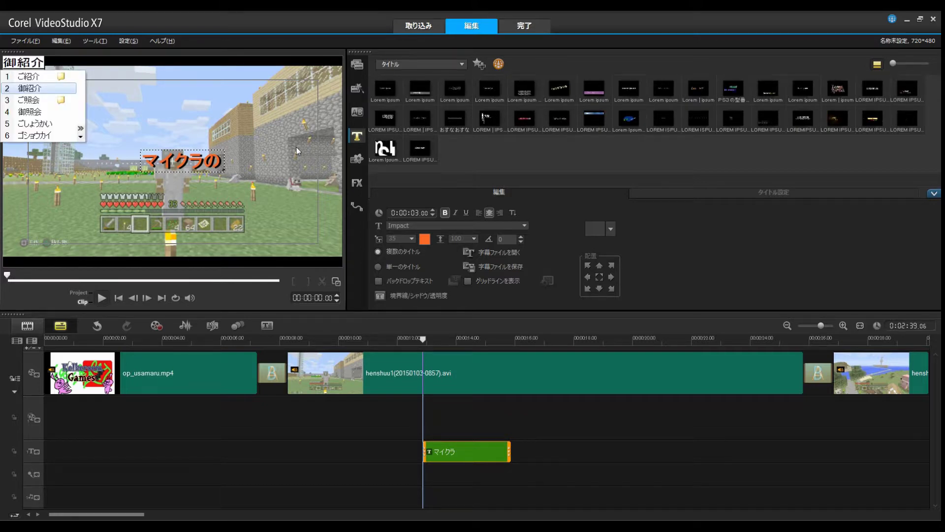
pyautogui.press('Up')
pyautogui.press('Return')
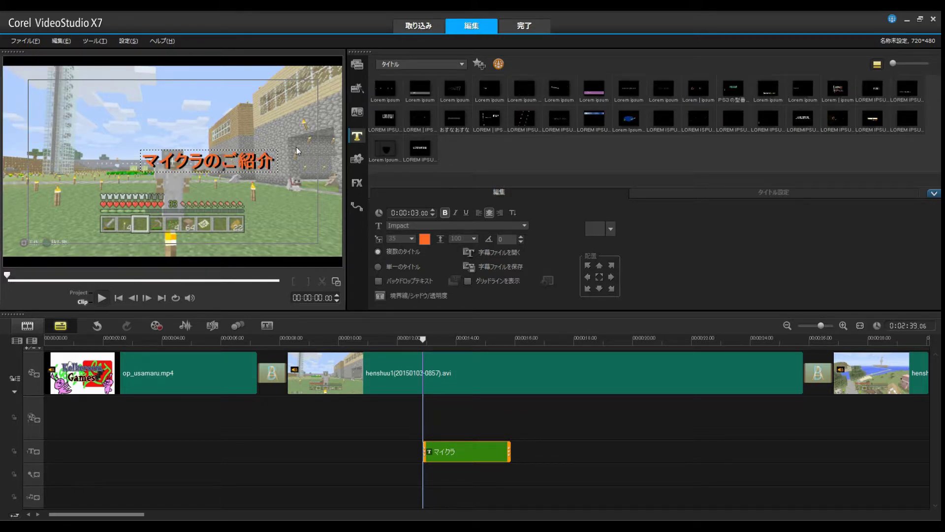
pyautogui.click(599, 277)
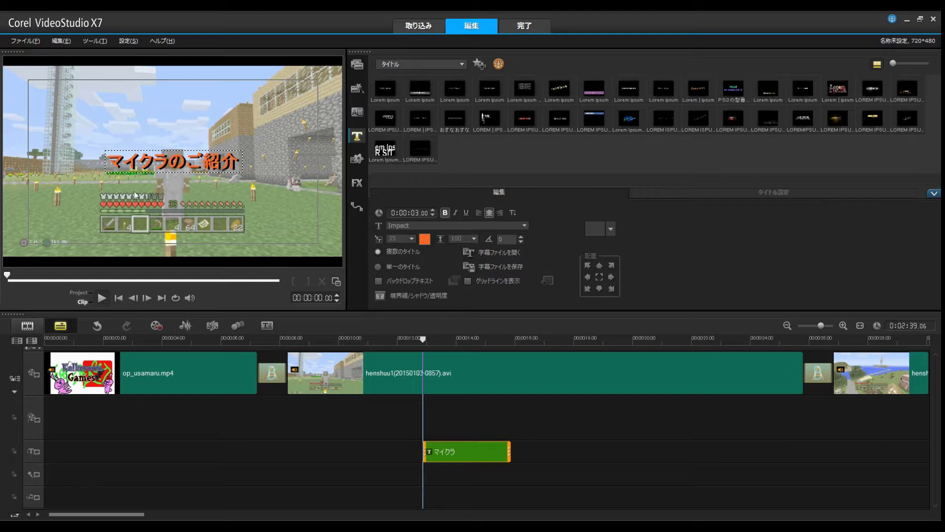
# Step: Examine the title's text colour in the Corel colour picker and keep orange #FF6928
pyautogui.click(425, 241)
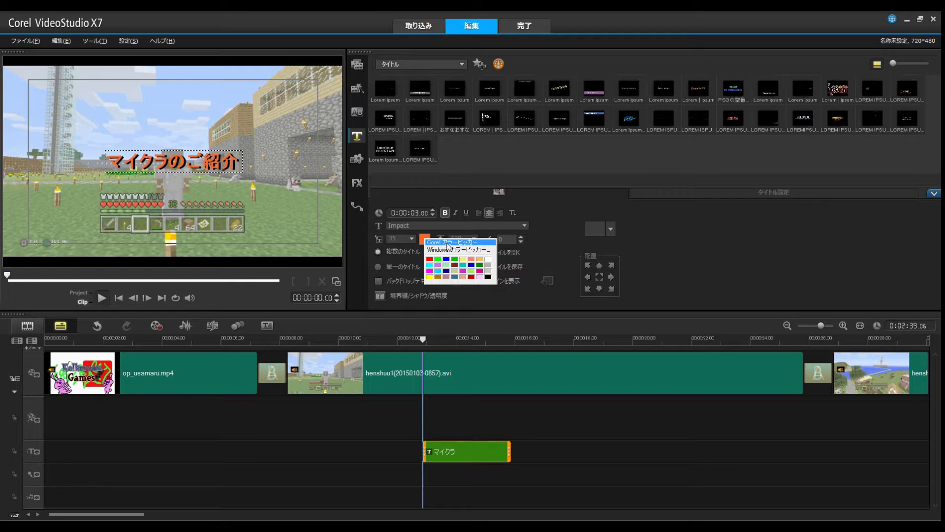
pyautogui.click(441, 242)
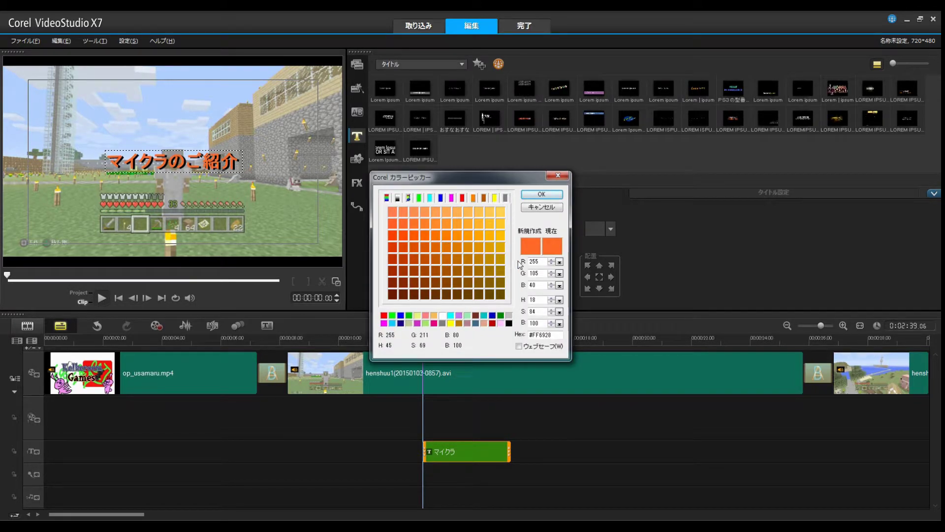
pyautogui.click(530, 194)
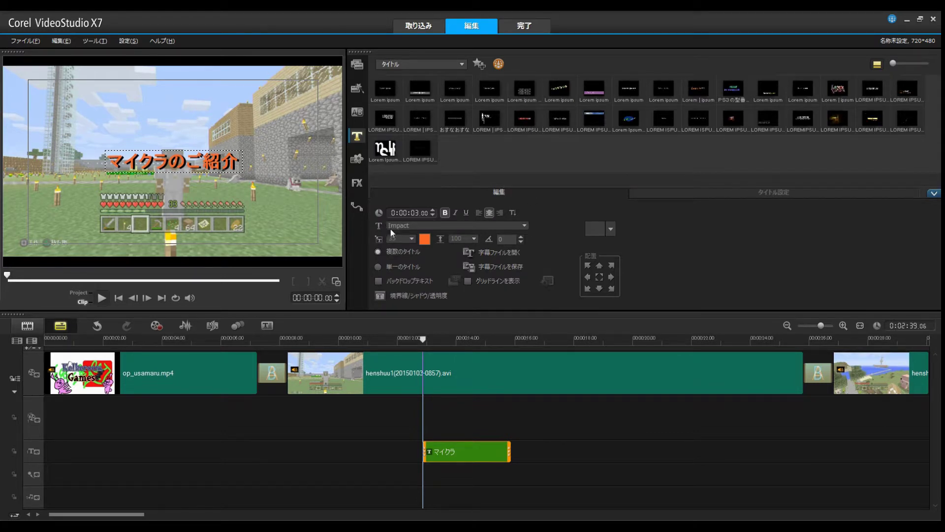
# Step: Try the MS ゴシック and MS 明朝 fonts while the マイクラのご紹介 text is still being edited
pyautogui.click(524, 225)
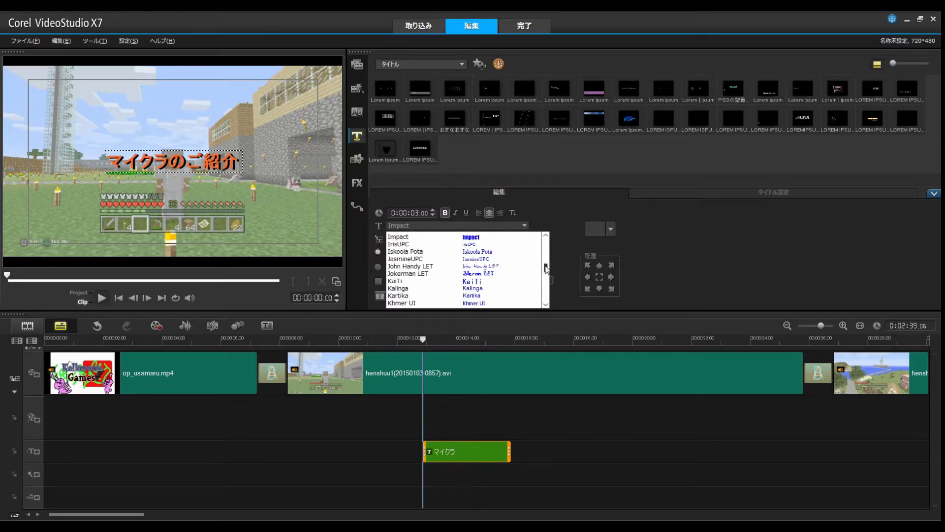
pyautogui.moveTo(545, 267); pyautogui.dragTo(545, 300)
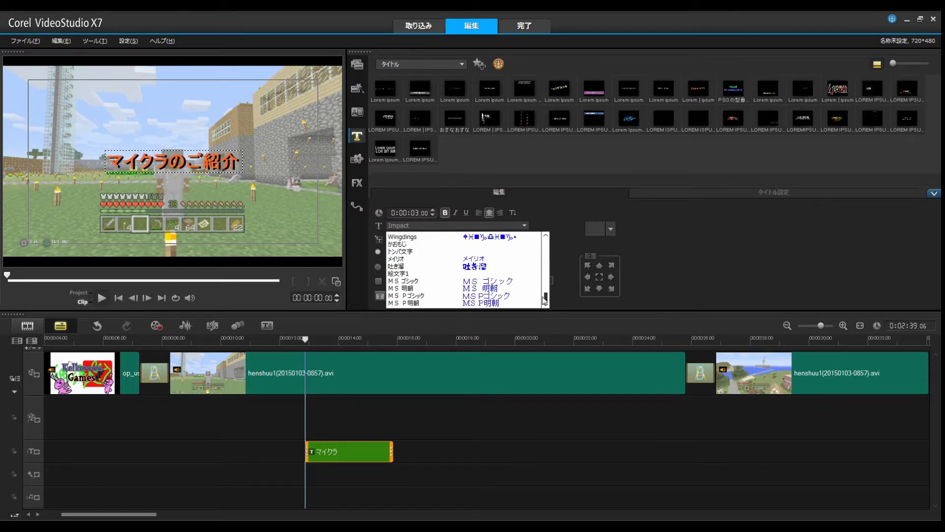
pyautogui.click(505, 283)
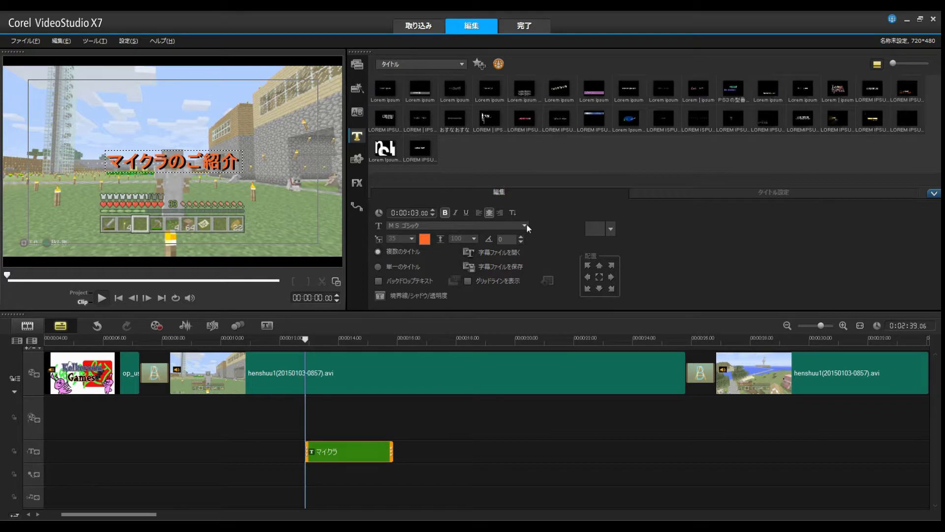
pyautogui.click(526, 225)
pyautogui.click(514, 294)
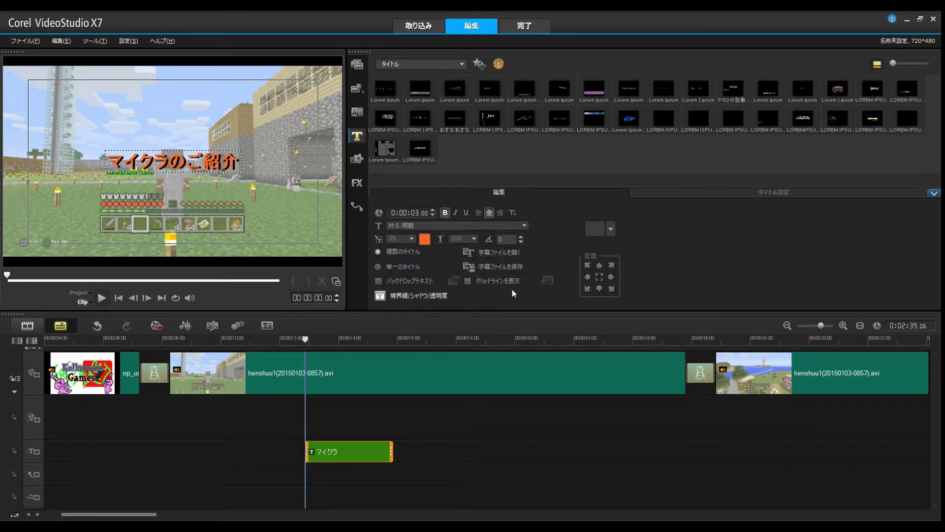
# Step: Finish editing the title text, select the whole title box and change its font to MS 明朝
pyautogui.click(262, 185)
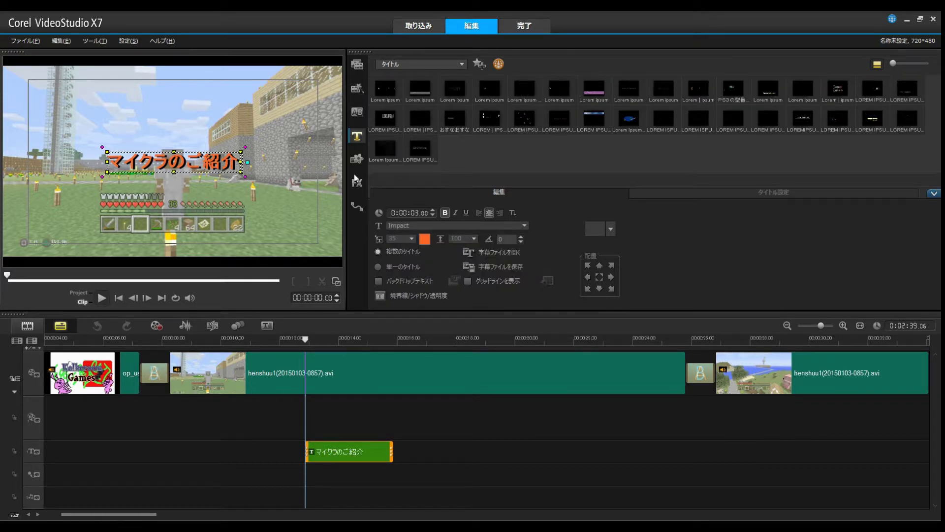
pyautogui.click(525, 225)
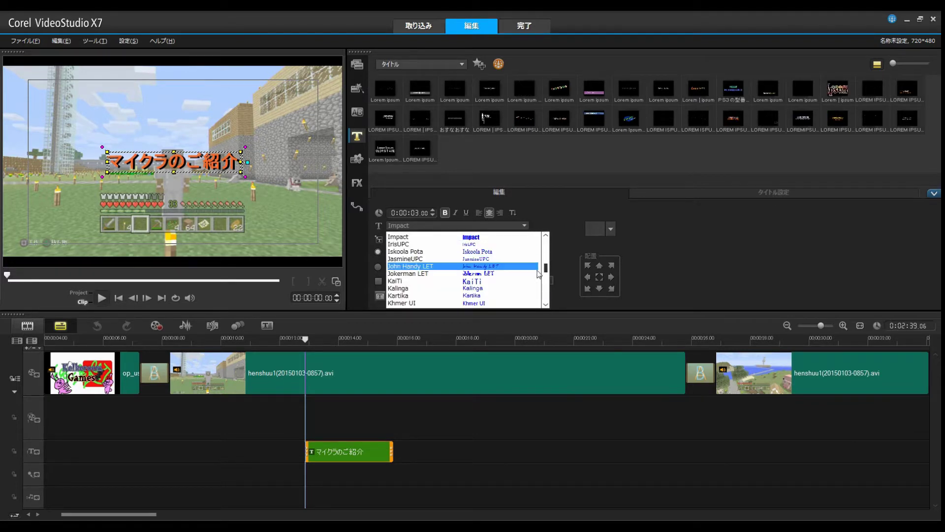
pyautogui.moveTo(545, 268); pyautogui.dragTo(545, 302)
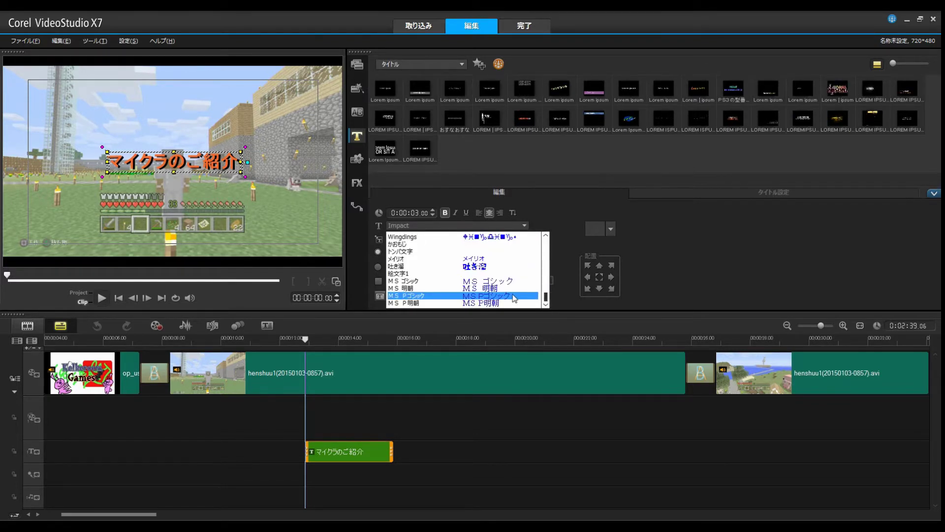
pyautogui.click(480, 288)
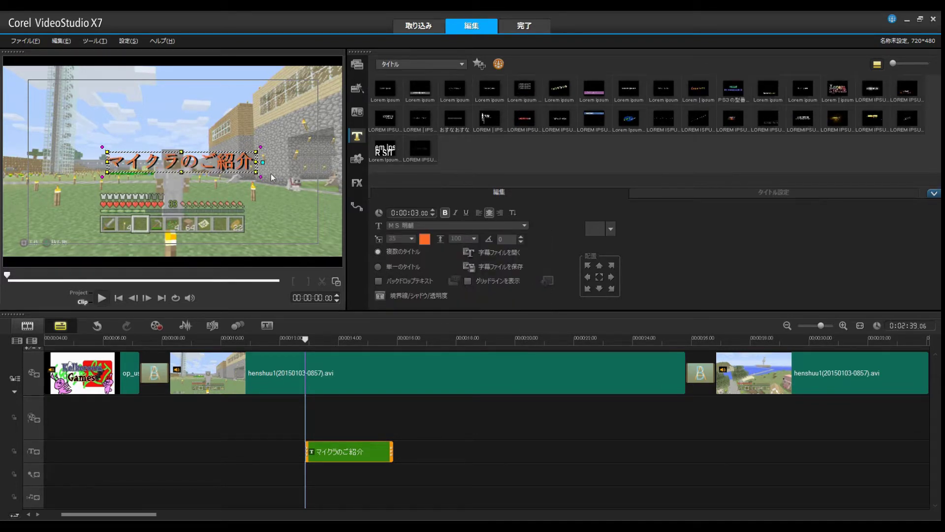
# Step: Change the title's font to 07やさしさゴシック and centre the title in the frame
pyautogui.click(524, 226)
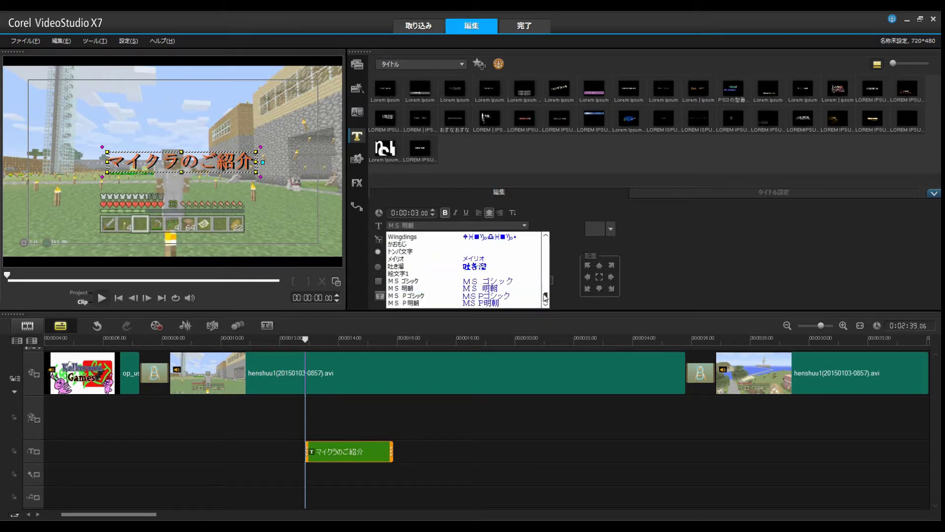
pyautogui.moveTo(546, 280); pyautogui.dragTo(550, 241)
pyautogui.click(520, 240)
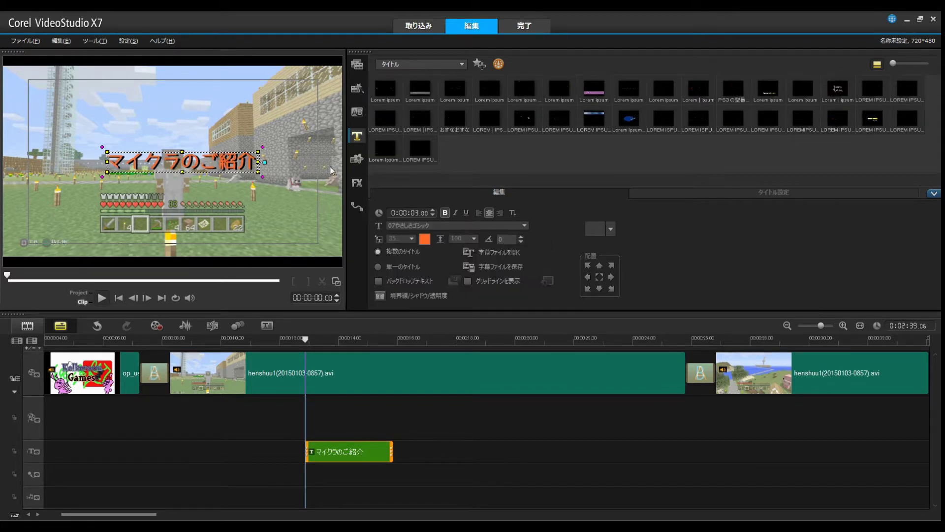
pyautogui.click(599, 278)
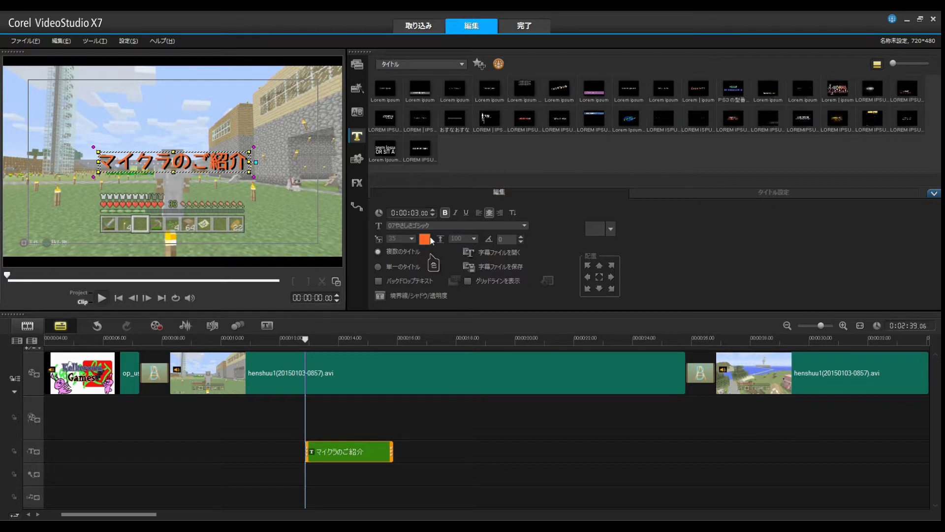
# Step: Try a font size of 98 on the マイクラのご紹介 title
pyautogui.click(412, 238)
pyautogui.moveTo(413, 259); pyautogui.dragTo(415, 273)
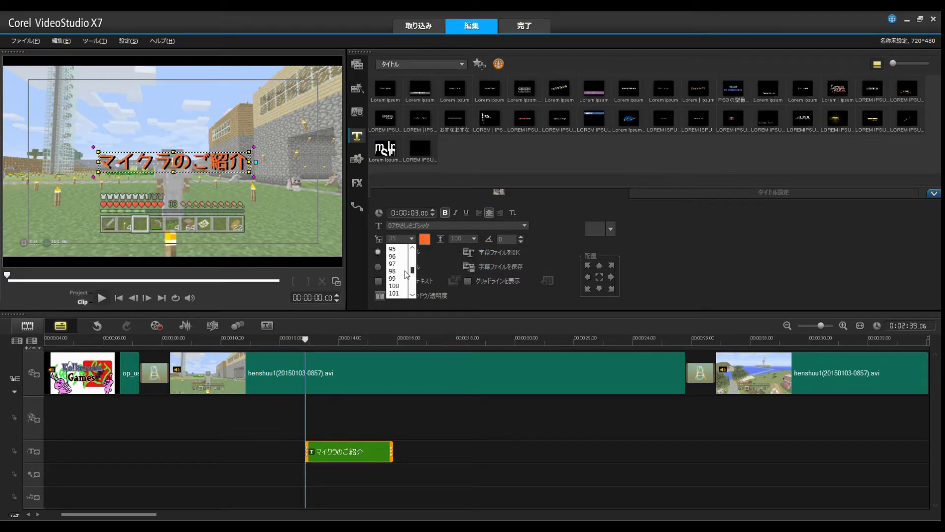
pyautogui.click(396, 270)
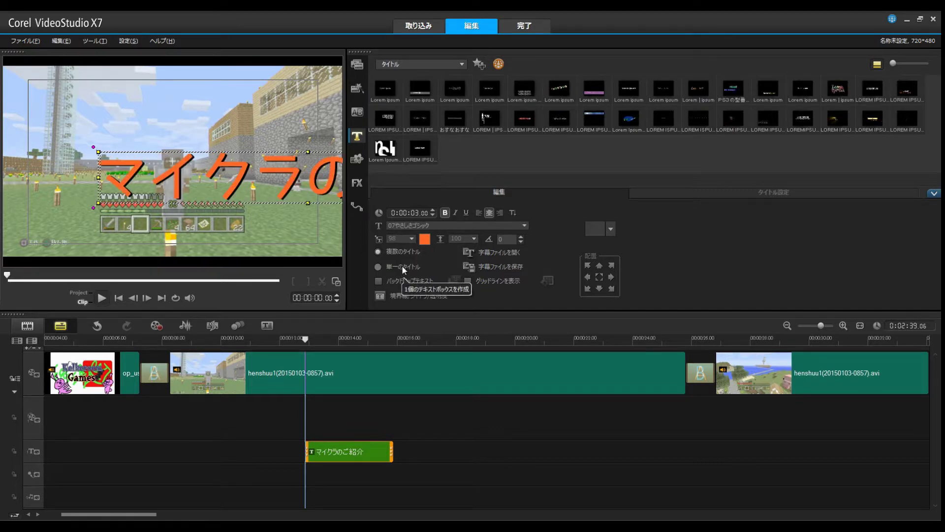
# Step: Set the title's font size to 37 and centre it in the frame again
pyautogui.click(412, 239)
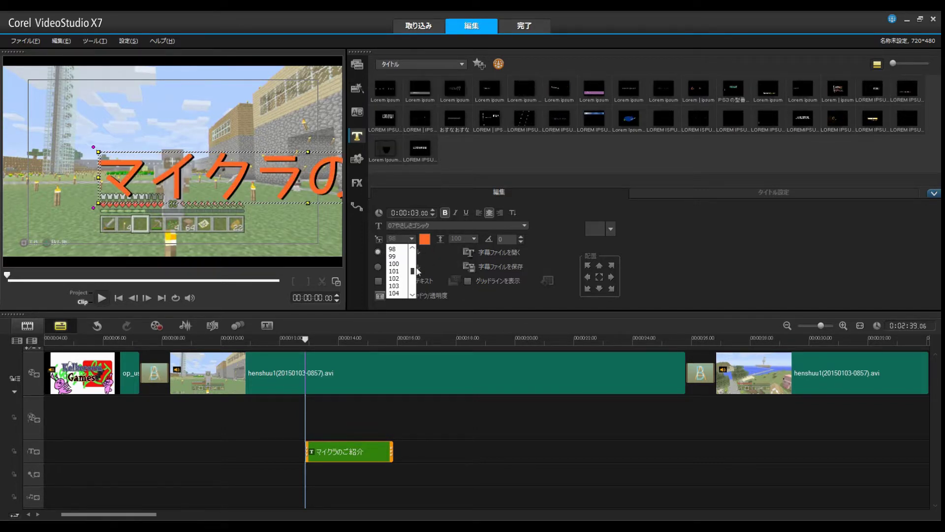
pyautogui.moveTo(417, 270); pyautogui.dragTo(416, 265)
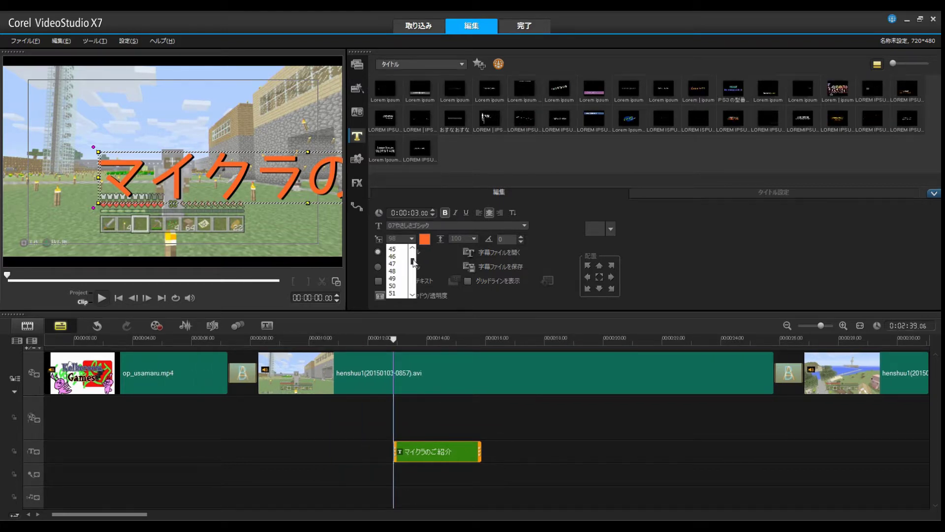
pyautogui.scroll(6, 414, 262)
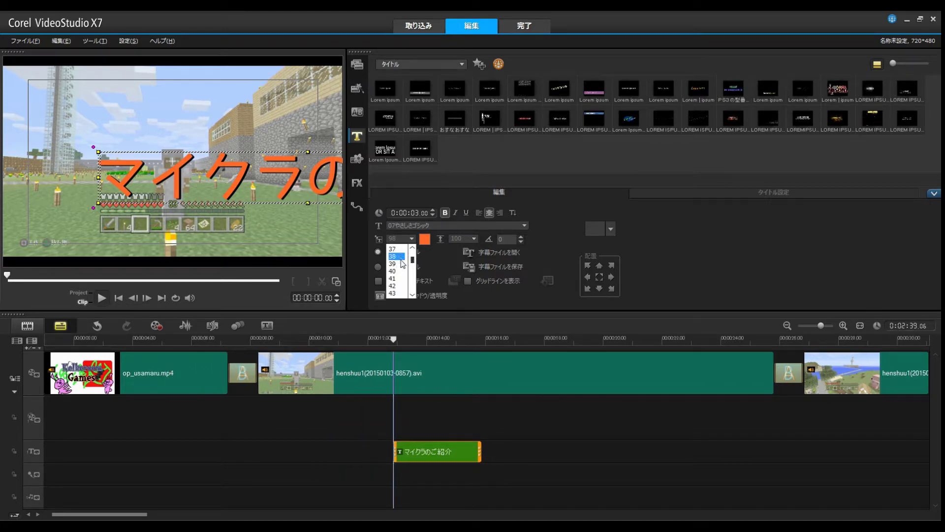
pyautogui.click(397, 249)
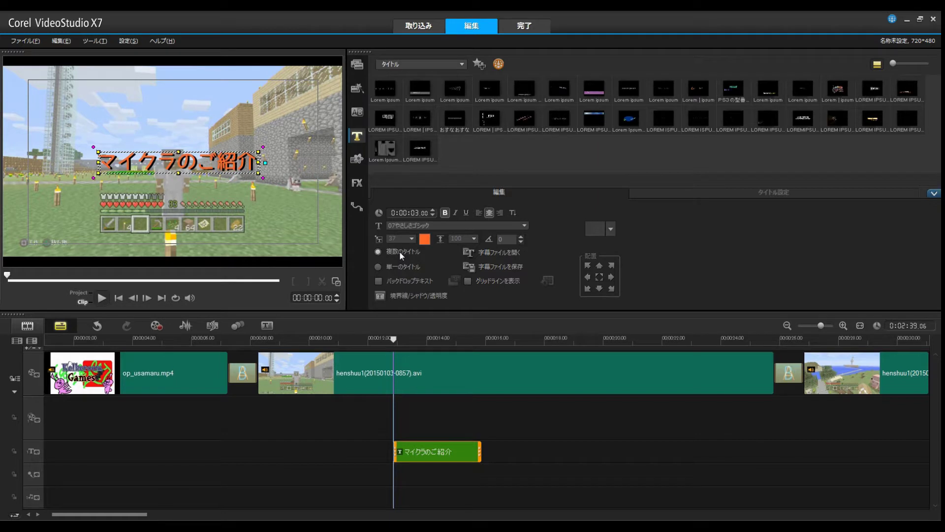
pyautogui.click(600, 281)
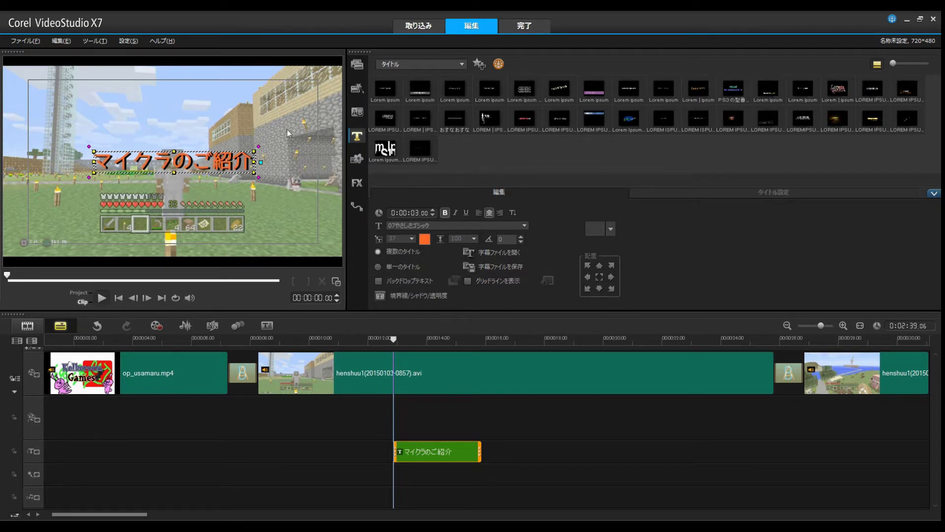
# Step: Move the マイクラのご紹介 title clip slightly earlier to start at 00:00:12.14 and play the section through it to check the timing
pyautogui.click(290, 414)
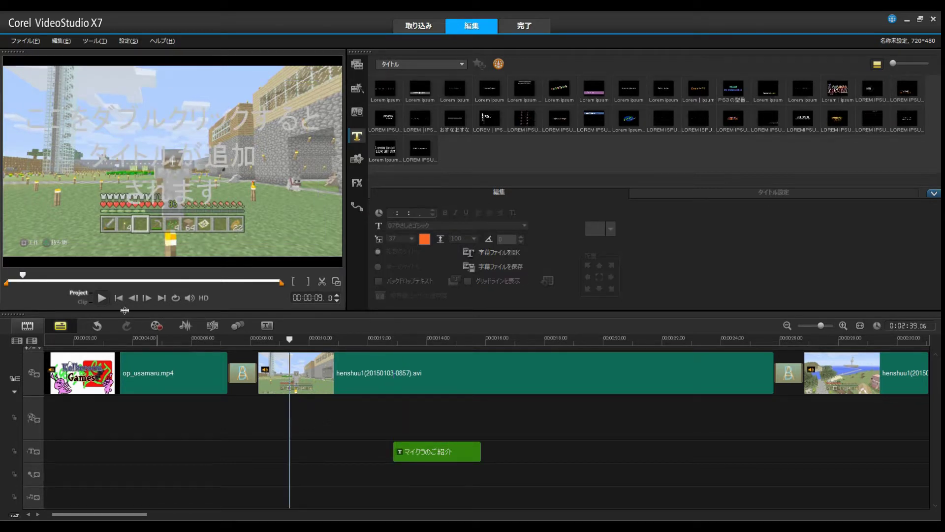
pyautogui.click(102, 298)
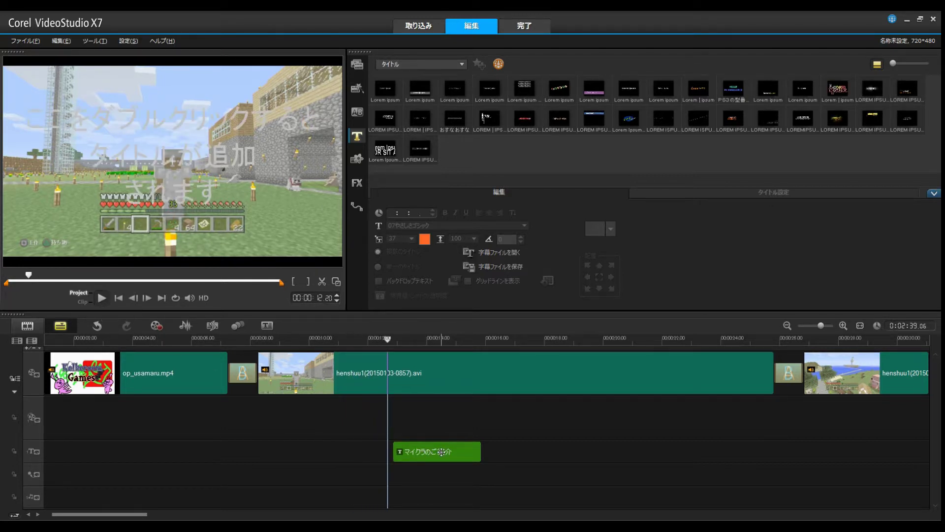
pyautogui.moveTo(433, 451); pyautogui.dragTo(261, 430)
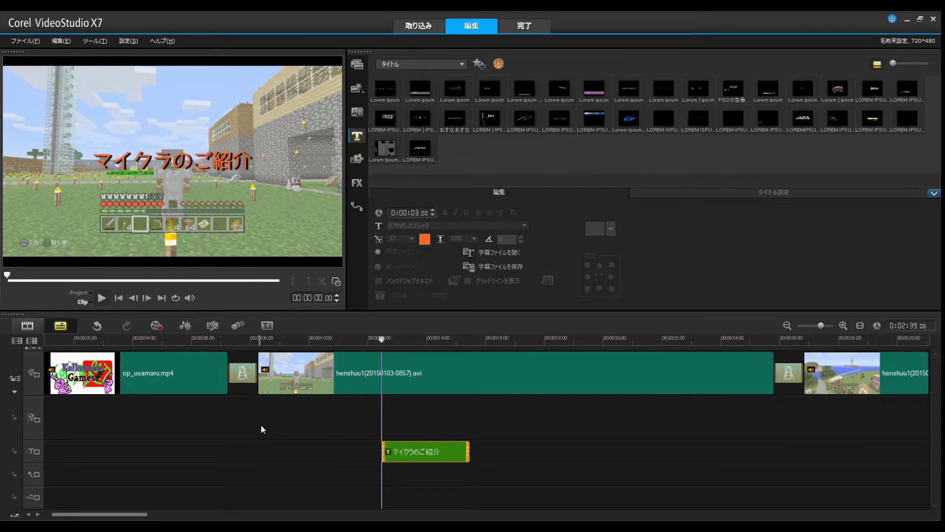
pyautogui.click(276, 424)
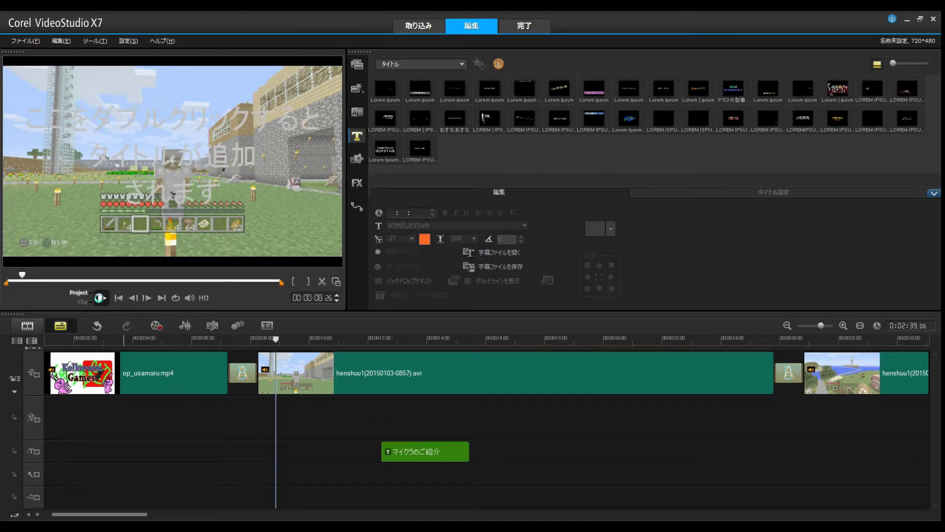
pyautogui.click(100, 298)
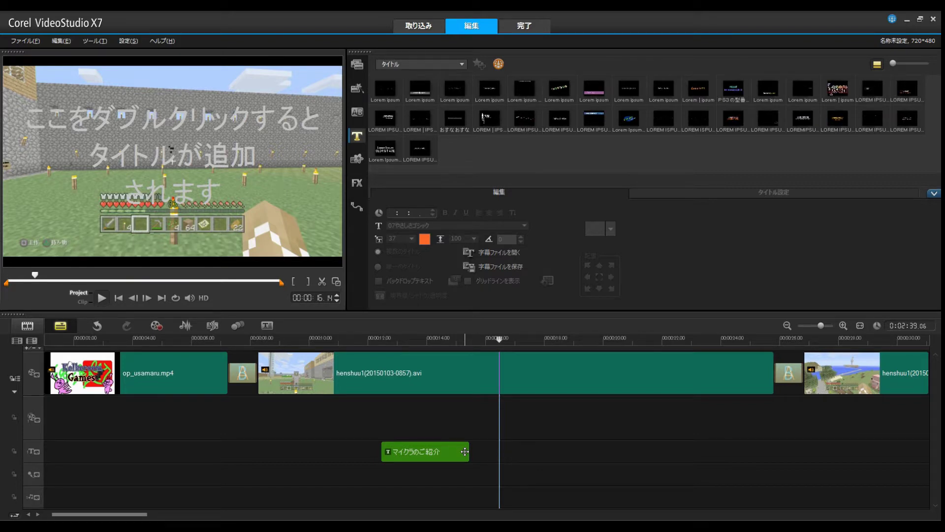
# Step: Try adjusting the title clip's end point and its position on the title track
pyautogui.click(448, 451)
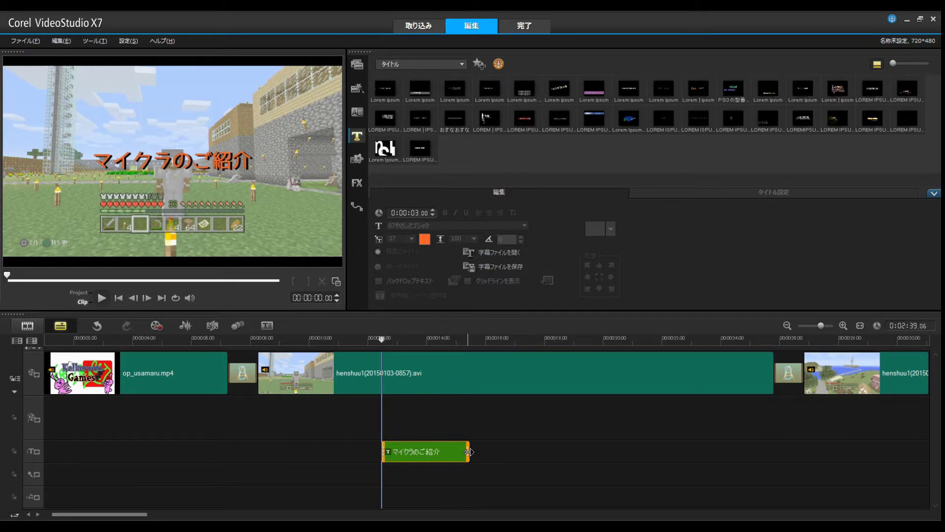
pyautogui.moveTo(467, 452)
pyautogui.mouseDown()
pyautogui.moveTo(655, 456)
pyautogui.moveTo(469, 456)
pyautogui.mouseUp()
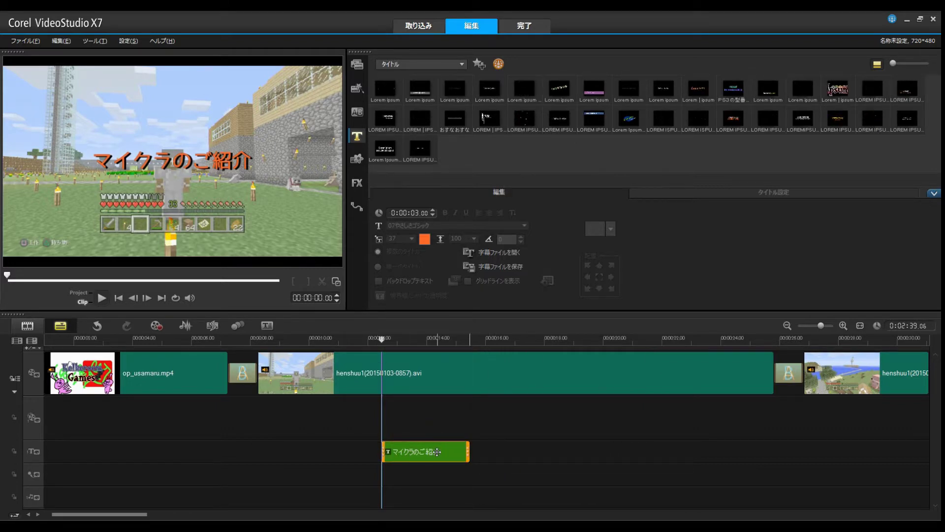
pyautogui.click(435, 451)
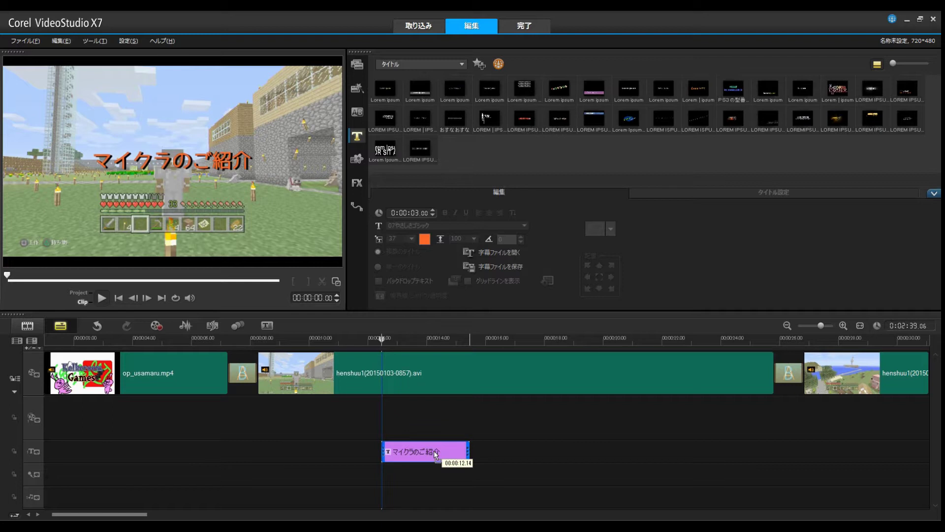
pyautogui.moveTo(435, 452)
pyautogui.mouseDown()
pyautogui.moveTo(375, 452)
pyautogui.moveTo(655, 469)
pyautogui.moveTo(662, 460)
pyautogui.moveTo(402, 460)
pyautogui.moveTo(619, 462)
pyautogui.moveTo(432, 455)
pyautogui.mouseUp()
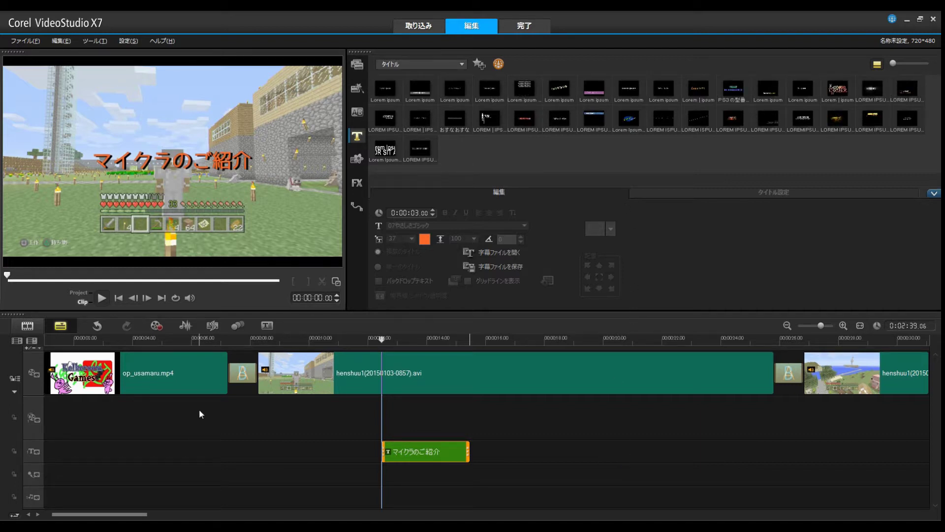
# Step: Play the first henshuu1 clip from 00:00:09.02 past the title and stop at 00:00:20.10
pyautogui.click(281, 408)
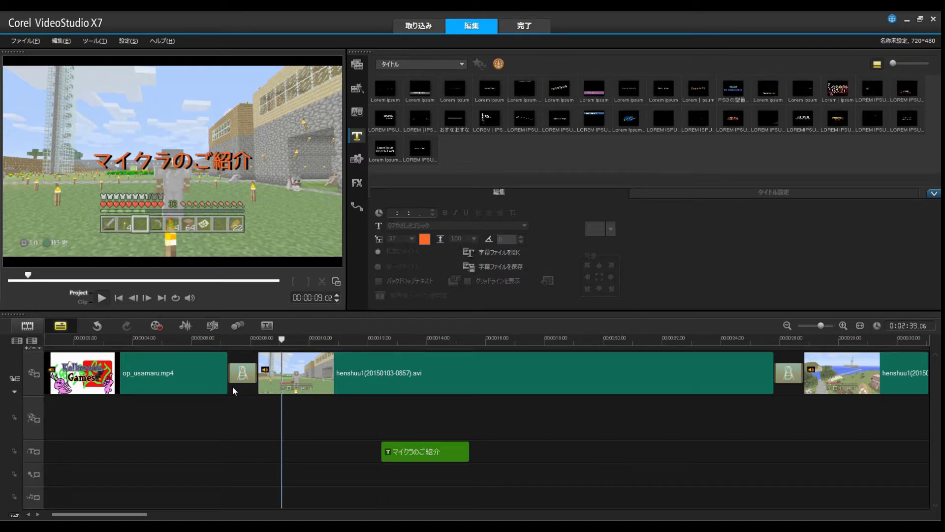
pyautogui.click(100, 297)
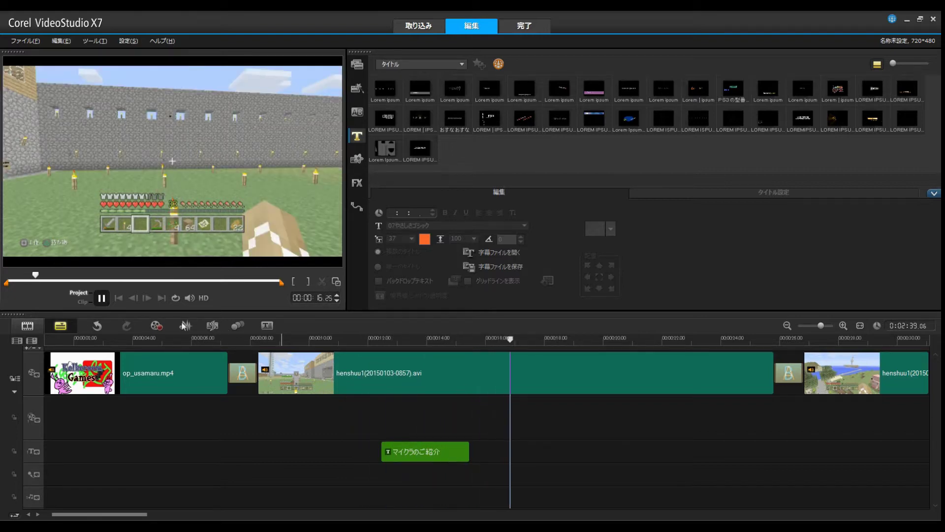
pyautogui.click(102, 298)
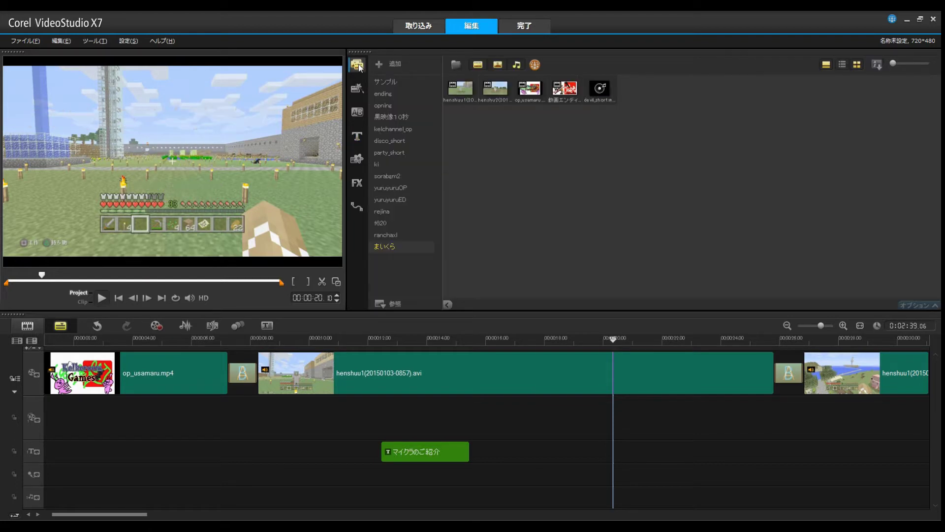
# Step: Add devil_short.wma to the music track at the start of the first henshuu1 clip and place the playhead at 00:00:06.10
pyautogui.click(357, 64)
pyautogui.moveTo(601, 90); pyautogui.dragTo(263, 498)
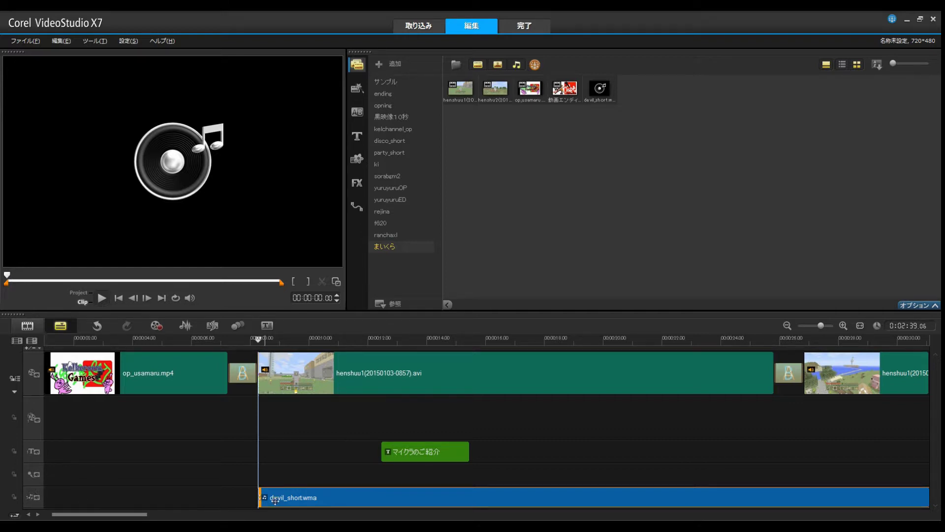
pyautogui.click(201, 409)
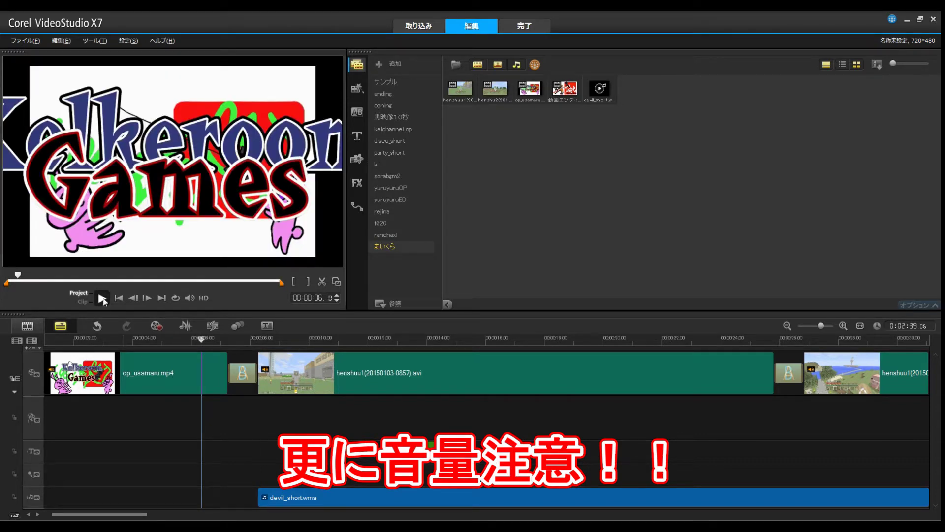
# Step: Play the section with the devil_short.wma music, lower that clip's volume, and replay from 00:00:06.13 past the title to check the level
pyautogui.press('space')
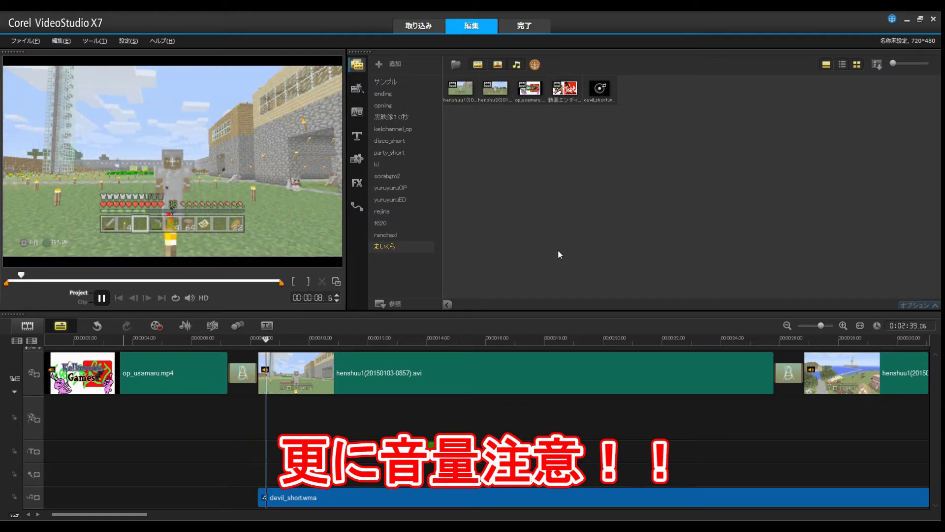
pyautogui.click(102, 300)
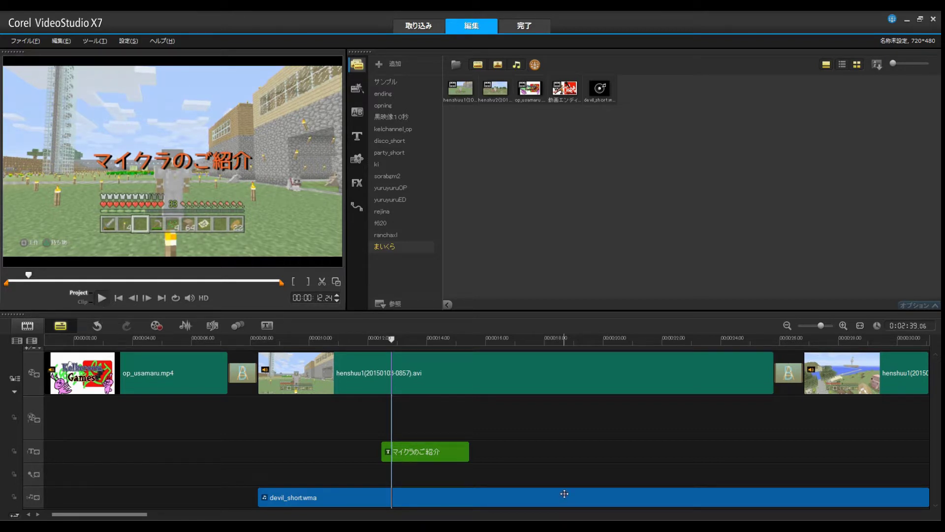
pyautogui.doubleClick(565, 496)
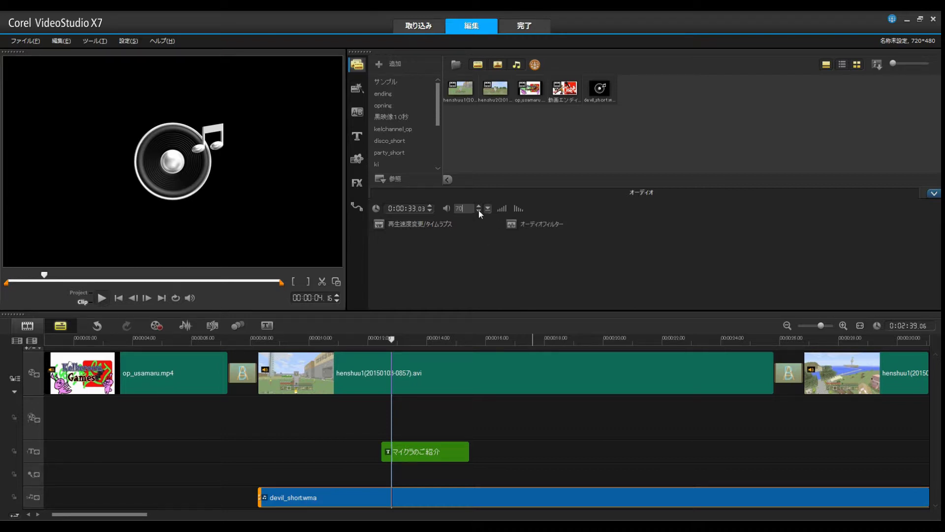
pyautogui.write('0')
pyautogui.doubleClick(477, 206)
pyautogui.click(205, 413)
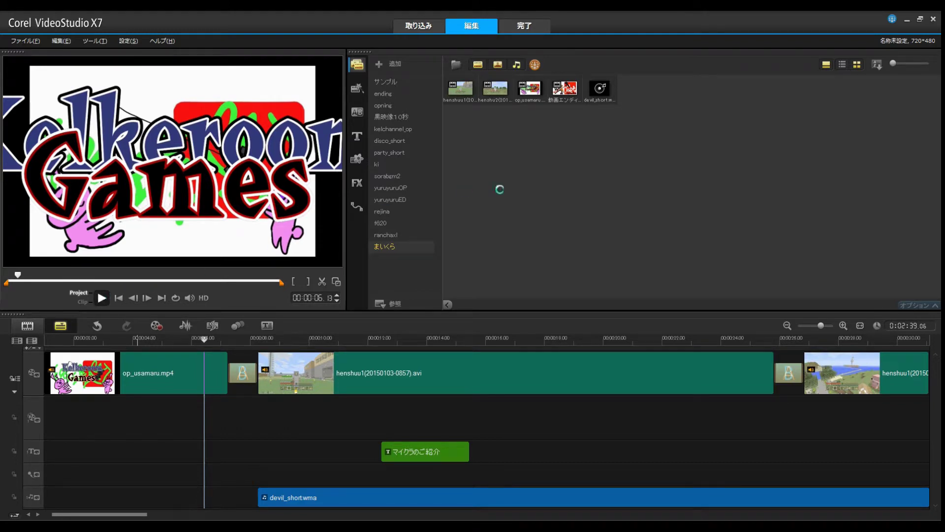
pyautogui.press('space')
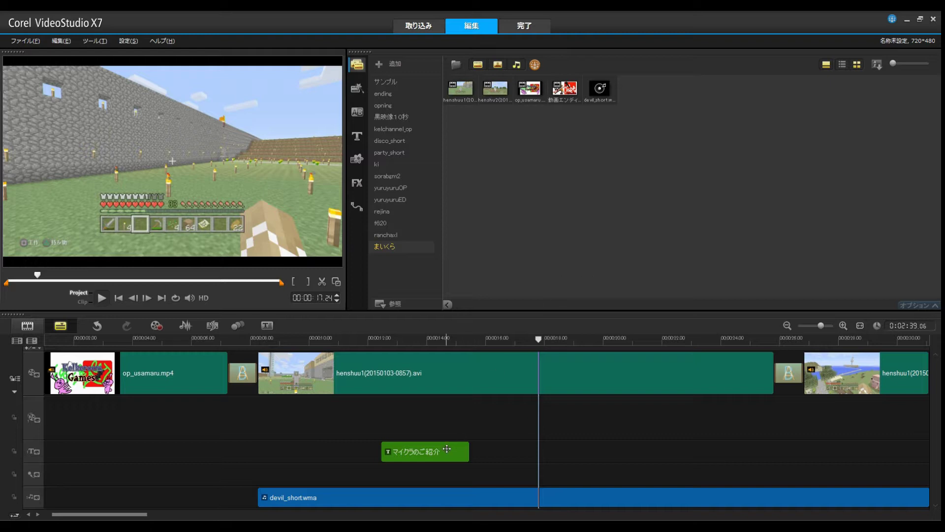
# Step: Try the スイング text animation on the マイクラのご紹介 title and play the section through it from 00:00:10.28
pyautogui.click(436, 411)
pyautogui.doubleClick(453, 449)
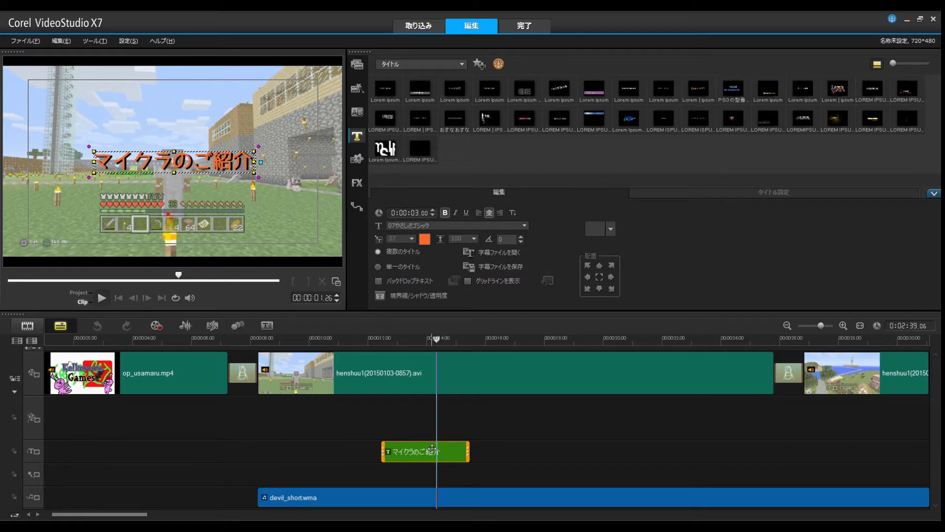
pyautogui.click(770, 191)
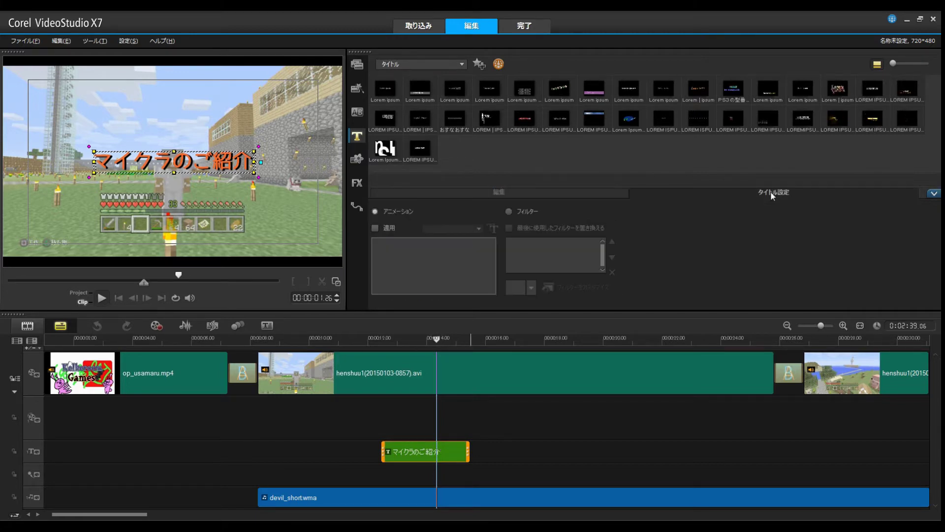
pyautogui.click(374, 227)
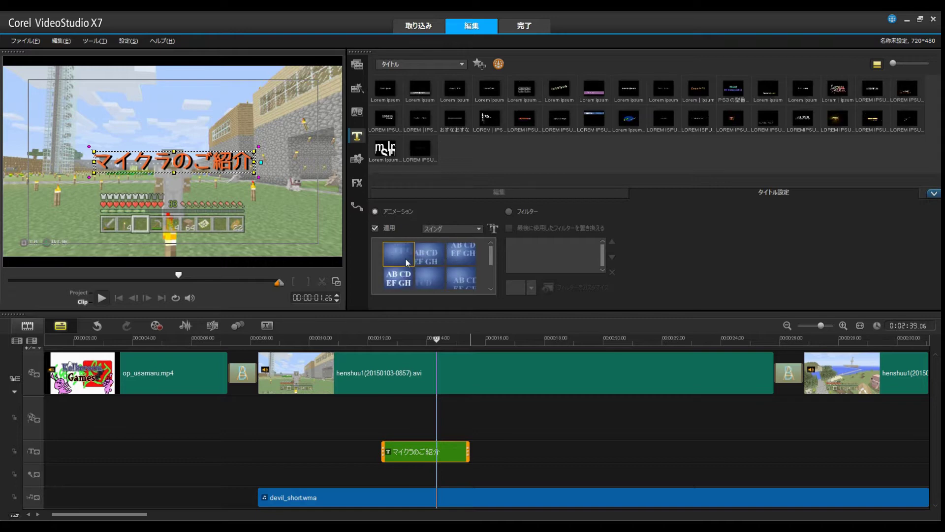
pyautogui.click(337, 424)
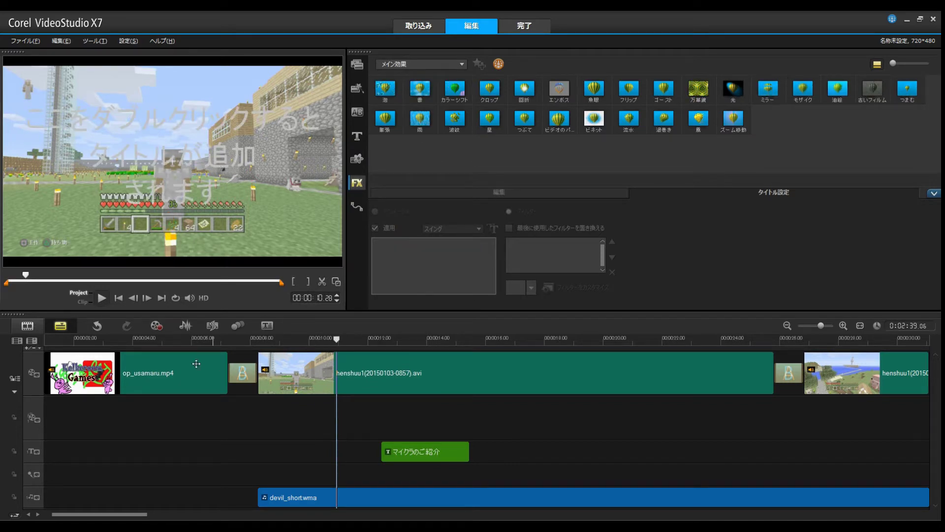
pyautogui.click(102, 297)
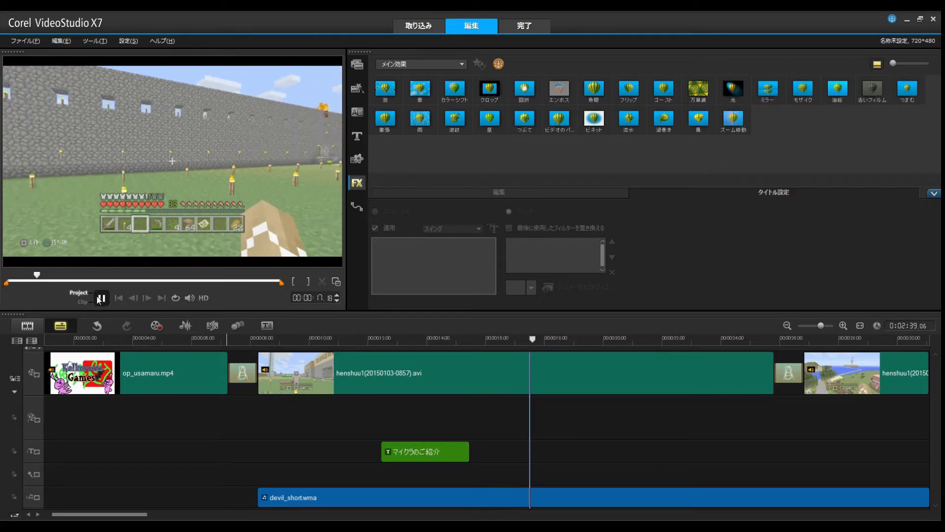
# Step: Turn the text animation off again for the マイクラのご紹介 title and return to its text editing options
pyautogui.click(437, 449)
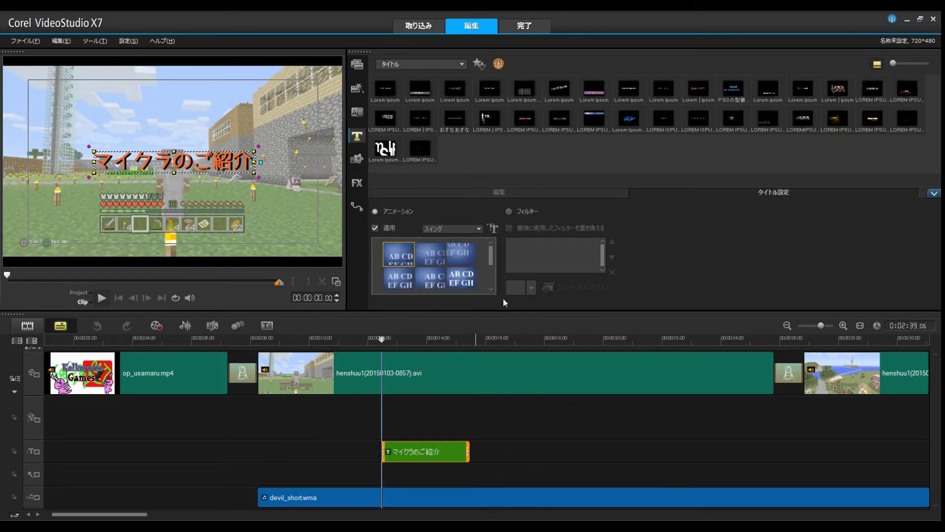
pyautogui.click(375, 228)
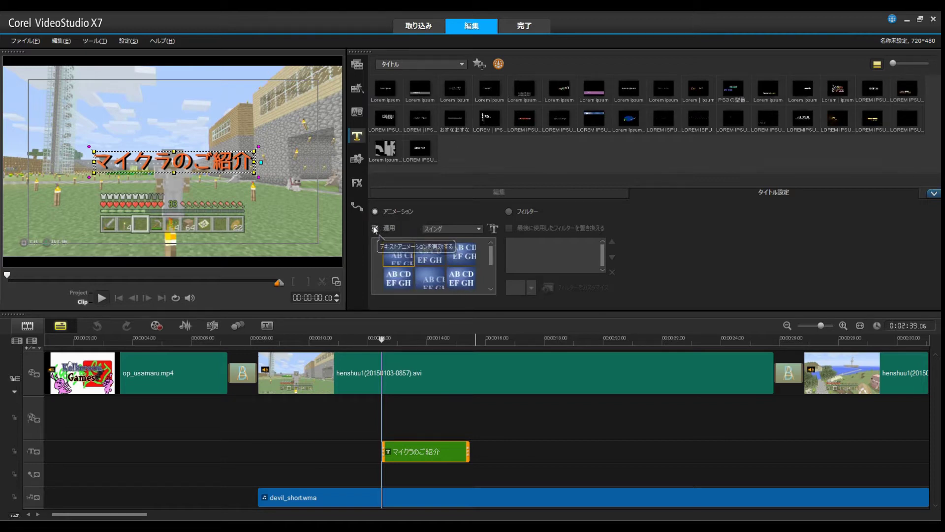
pyautogui.click(498, 193)
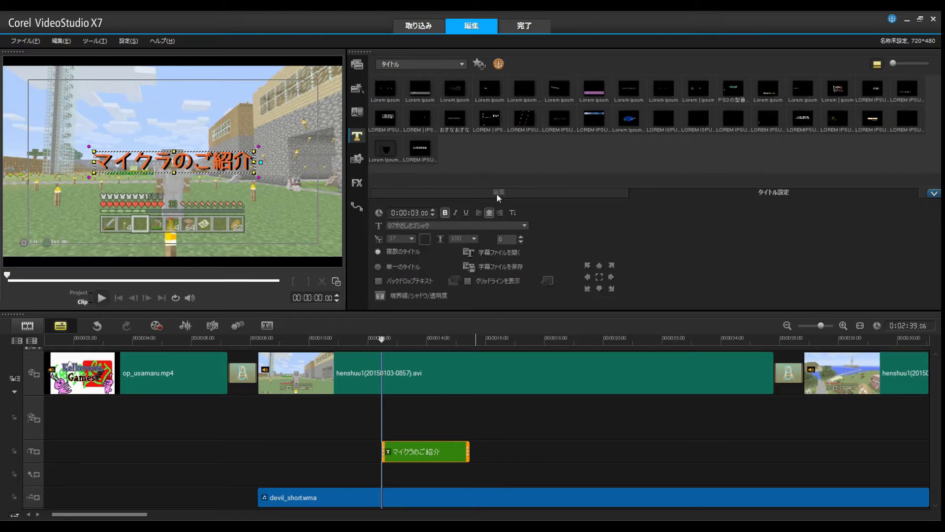
# Step: Look along the whole timeline to the end of the henshuu2 clip to compare the music's length with the video
pyautogui.scroll(-5, 748, 428)
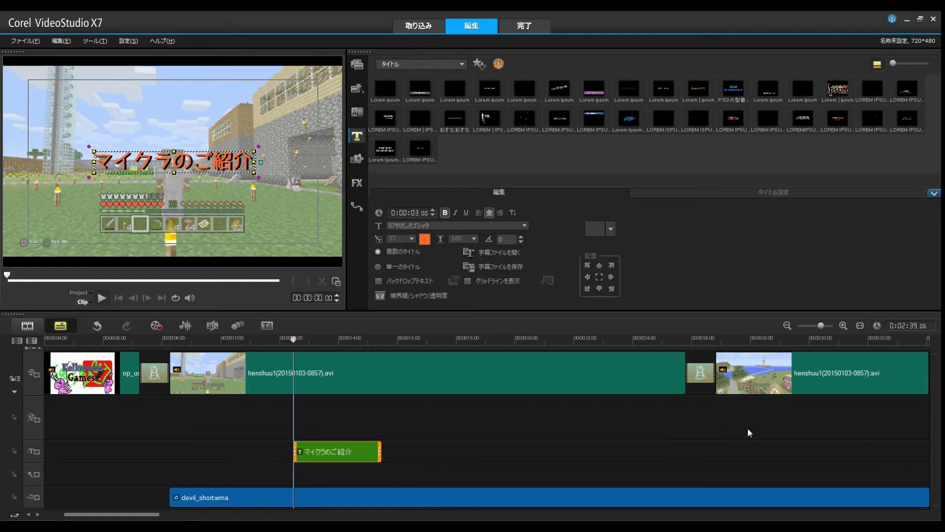
pyautogui.scroll(-8, 747, 429)
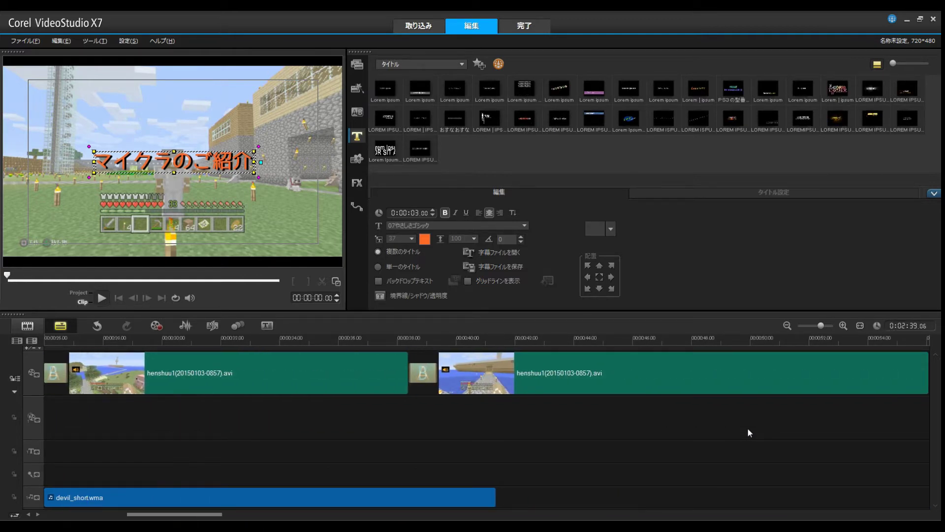
pyautogui.scroll(-4, 748, 430)
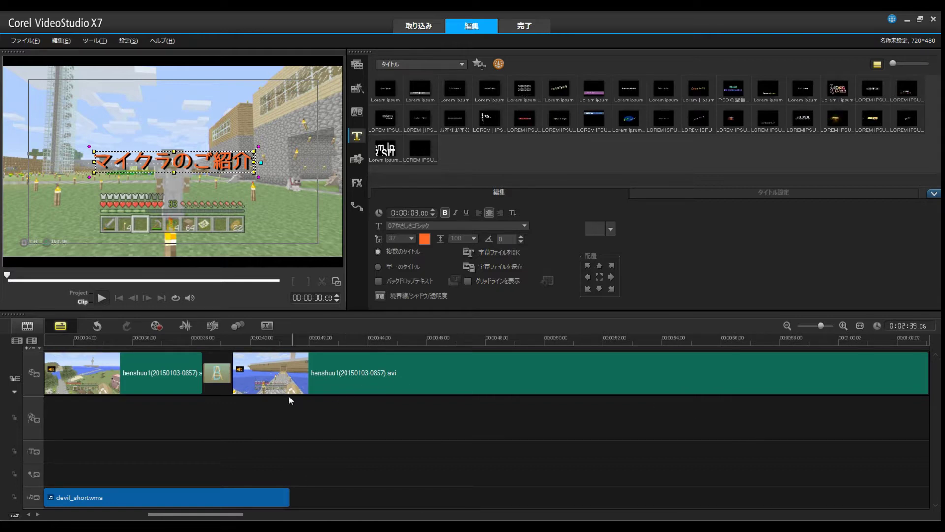
pyautogui.scroll(-8, 653, 430)
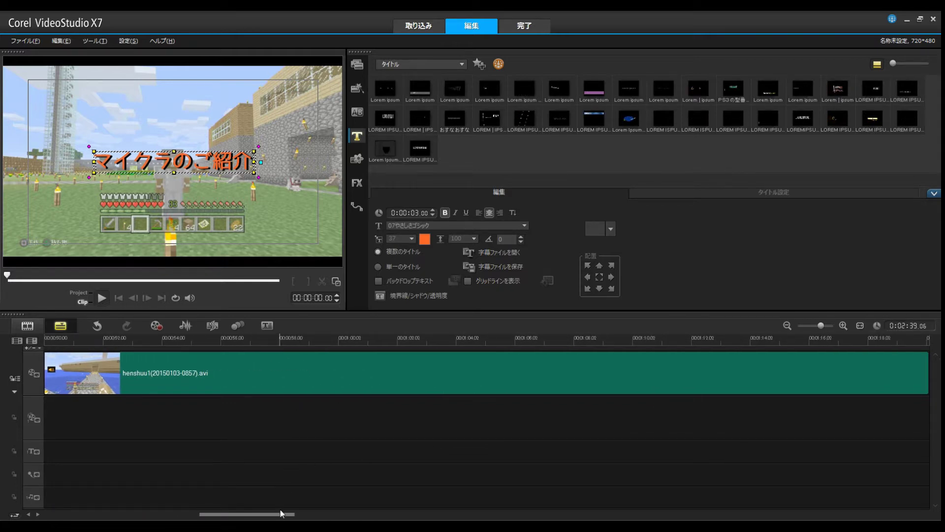
pyautogui.moveTo(291, 514); pyautogui.dragTo(583, 514)
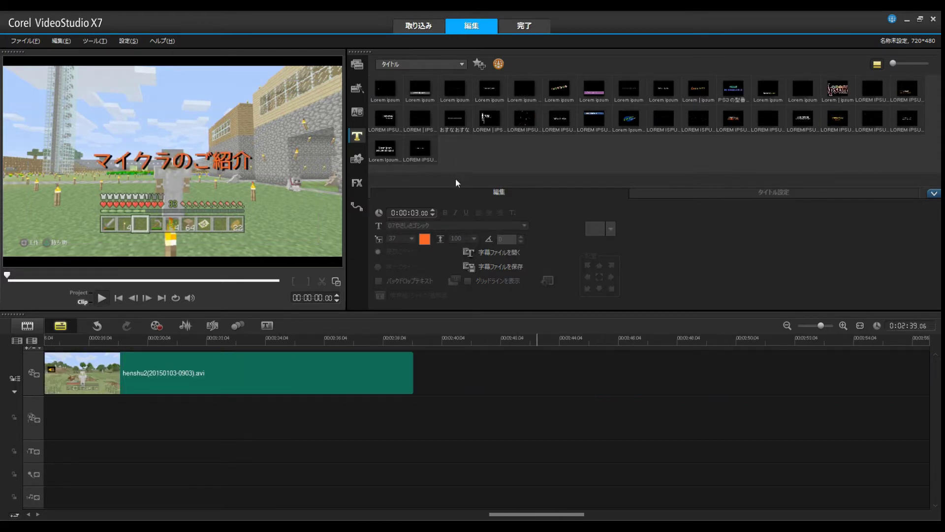
pyautogui.click(357, 65)
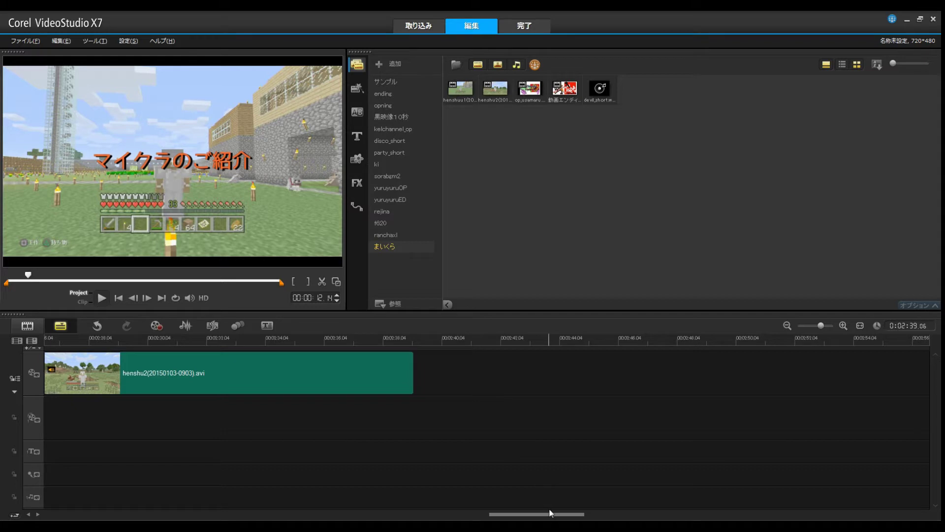
pyautogui.moveTo(553, 513); pyautogui.dragTo(109, 512)
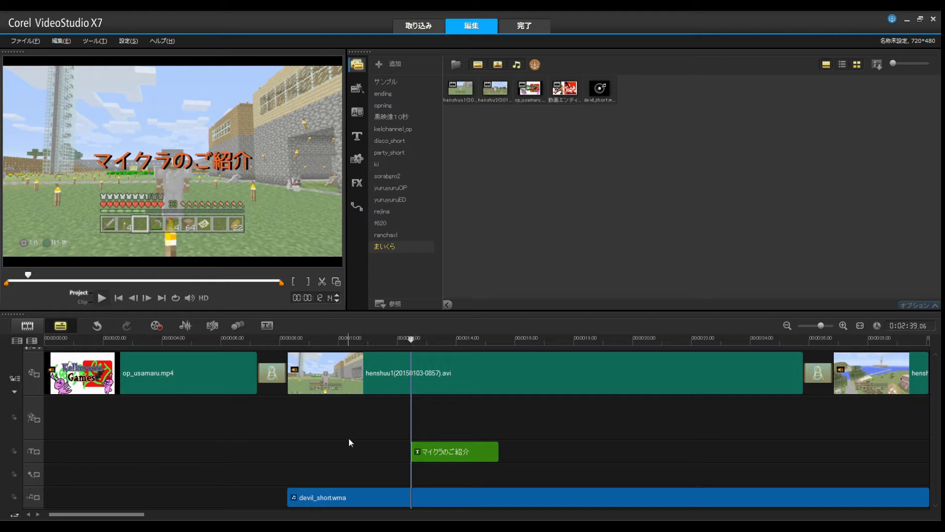
# Step: Copy the devil_short.wma clip and paste it on the music track directly after the end of the first one
pyautogui.moveTo(143, 514); pyautogui.dragTo(233, 513)
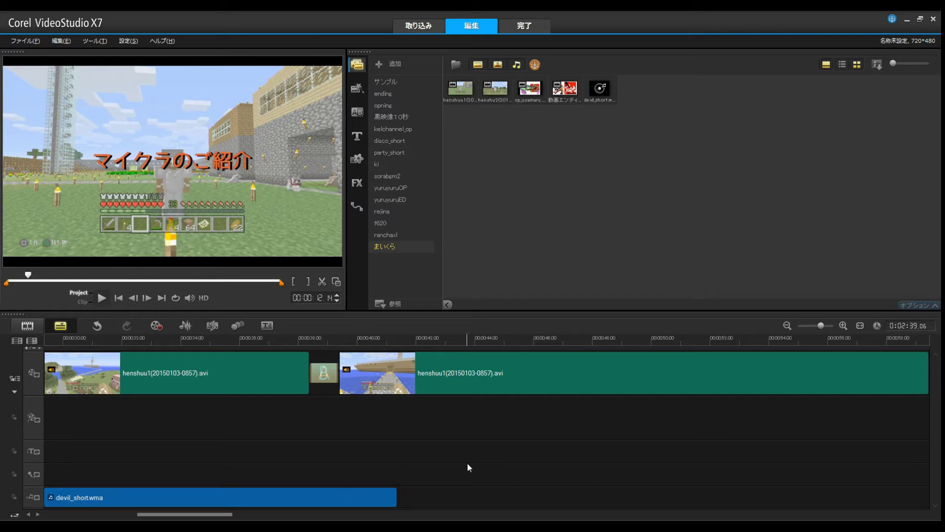
pyautogui.rightClick(377, 496)
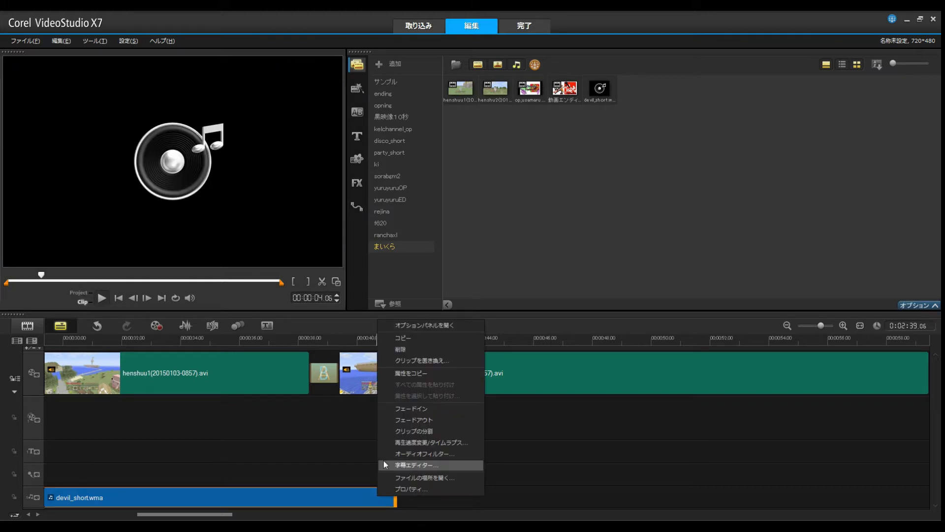
pyautogui.click(401, 338)
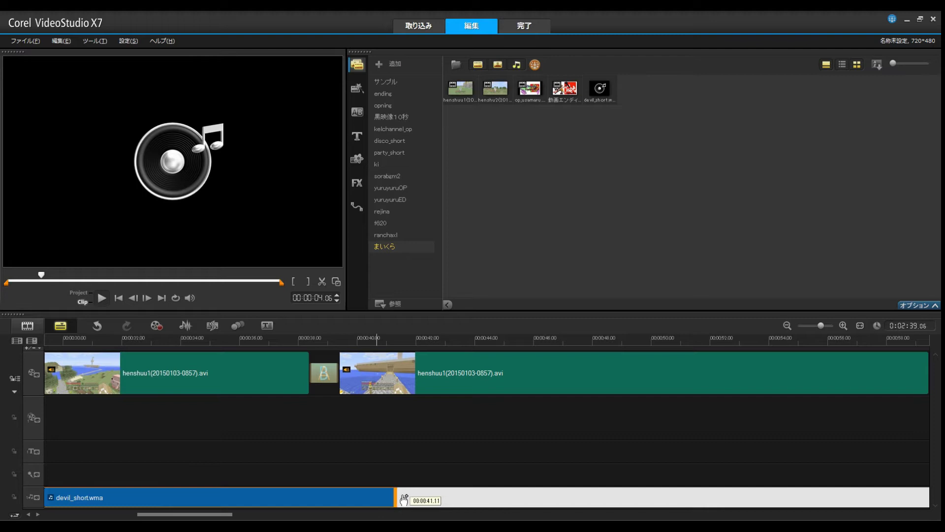
pyautogui.click(404, 499)
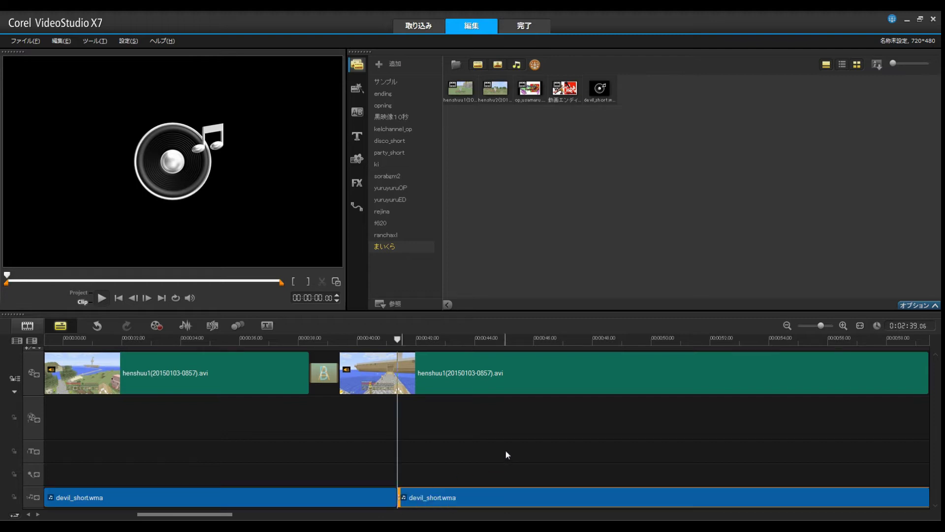
pyautogui.hscroll(5, 507, 450)
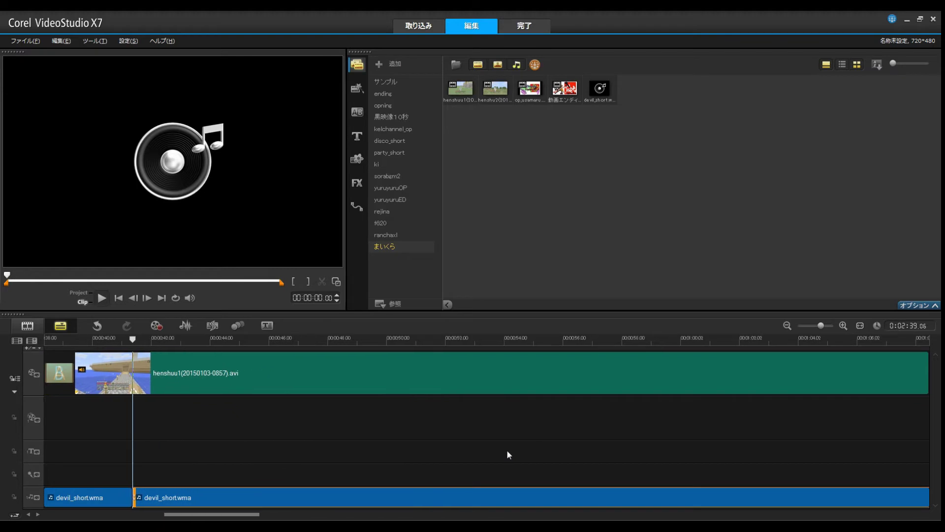
pyautogui.hscroll(-5, 506, 450)
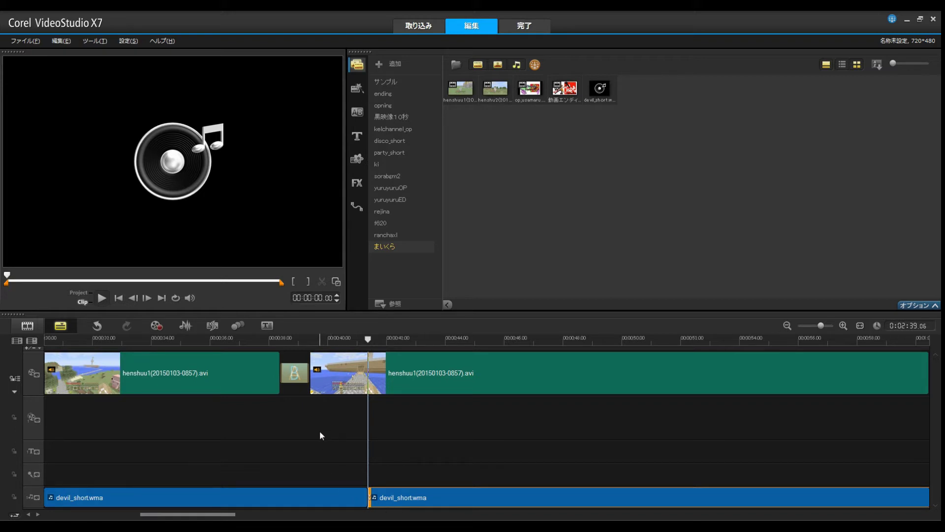
# Step: Set the volume of both devil_short.wma clips to 20 and play across their join, stopping at 00:00:42.21
pyautogui.click(301, 451)
pyautogui.click(300, 446)
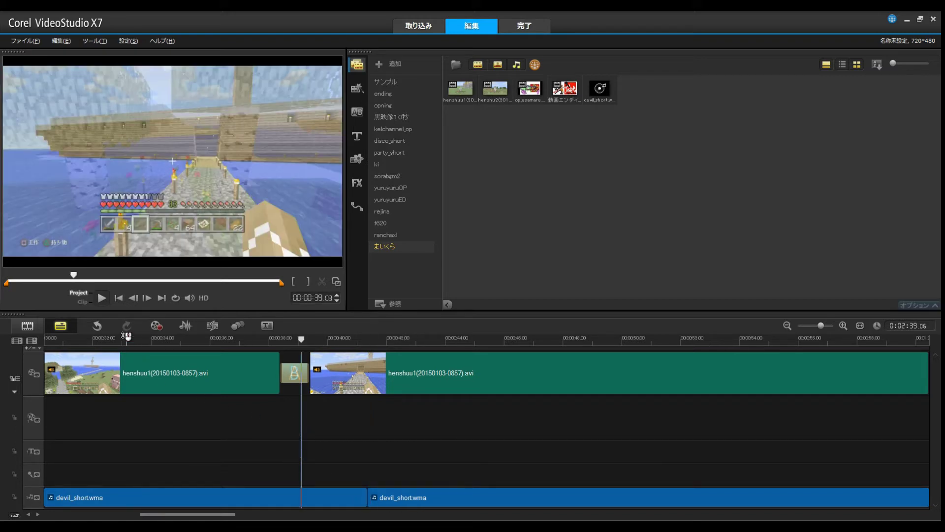
pyautogui.click(212, 493)
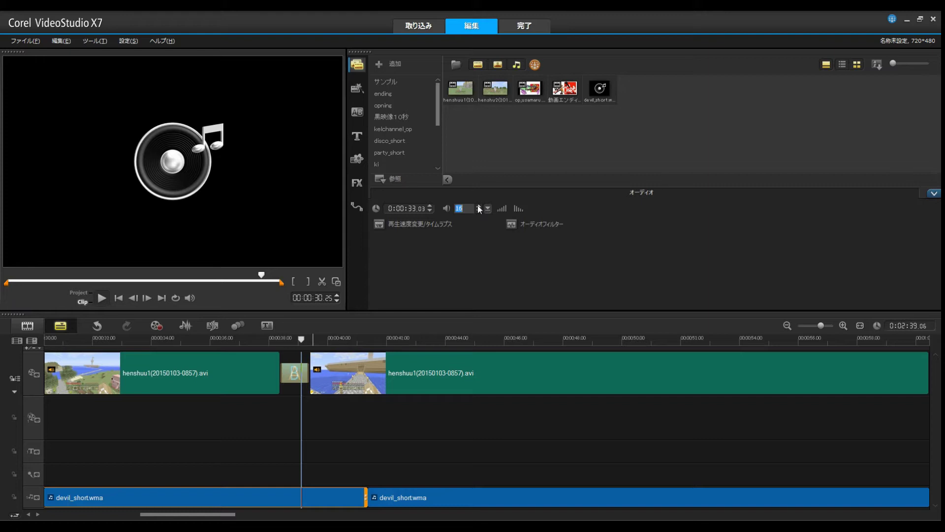
pyautogui.click(529, 498)
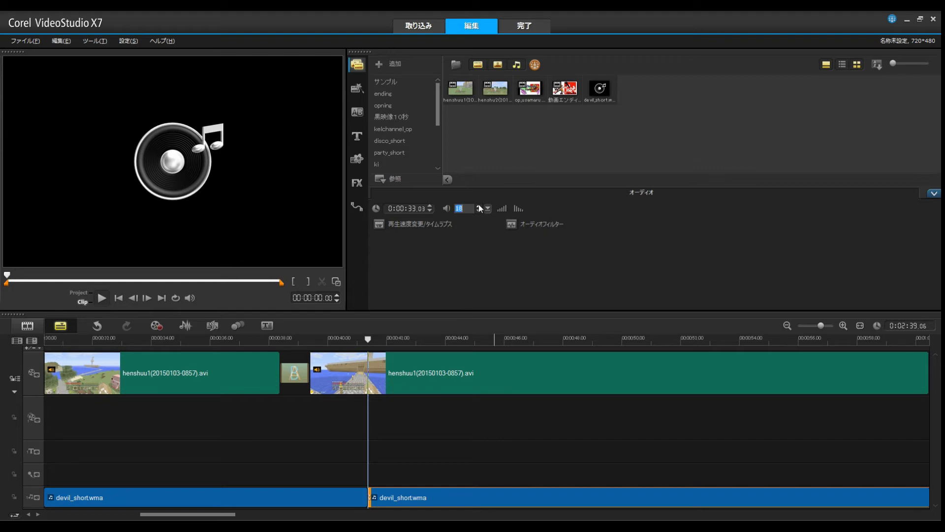
pyautogui.click(290, 431)
pyautogui.click(102, 298)
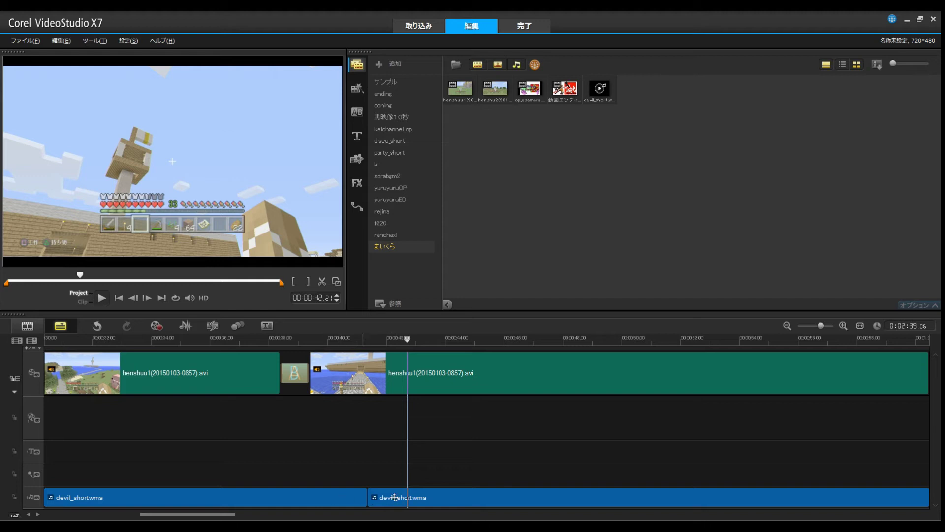
# Step: Add a fade-out to the first devil_short.wma clip and a fade-in to the second one
pyautogui.doubleClick(343, 496)
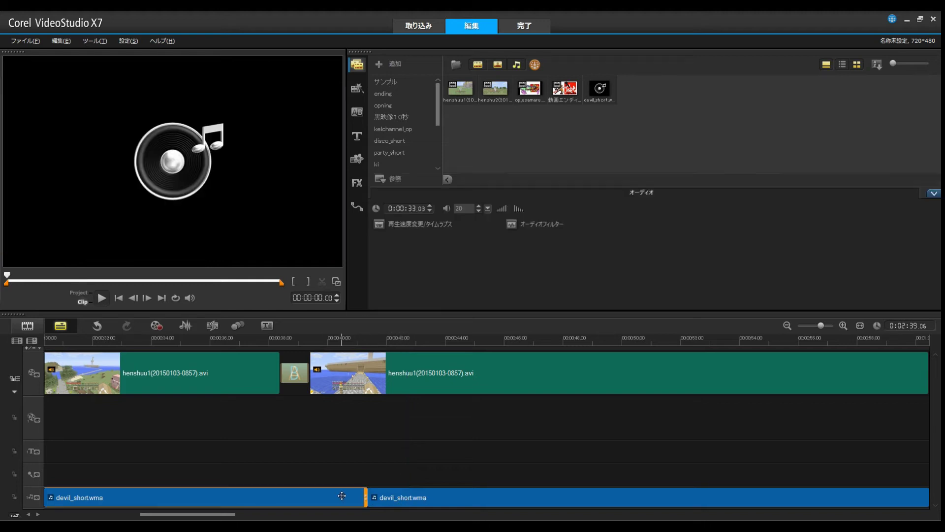
pyautogui.click(518, 208)
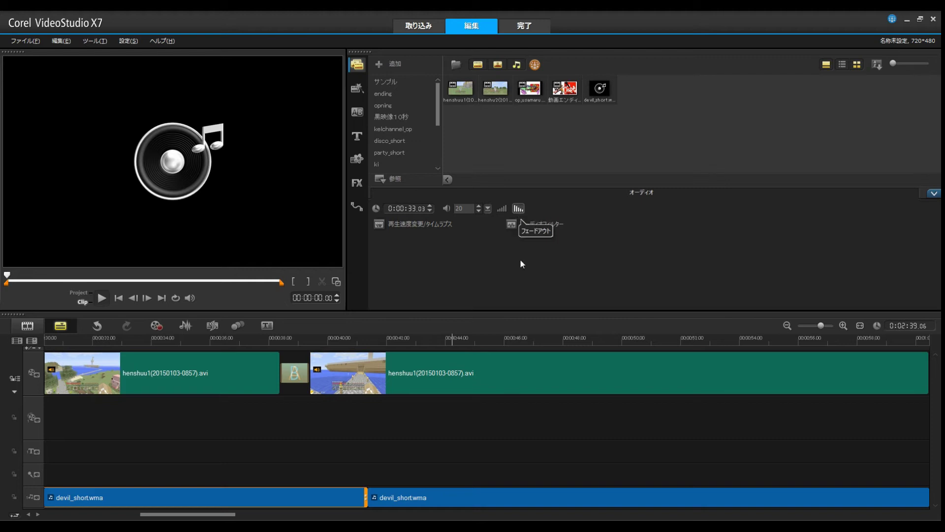
pyautogui.click(484, 494)
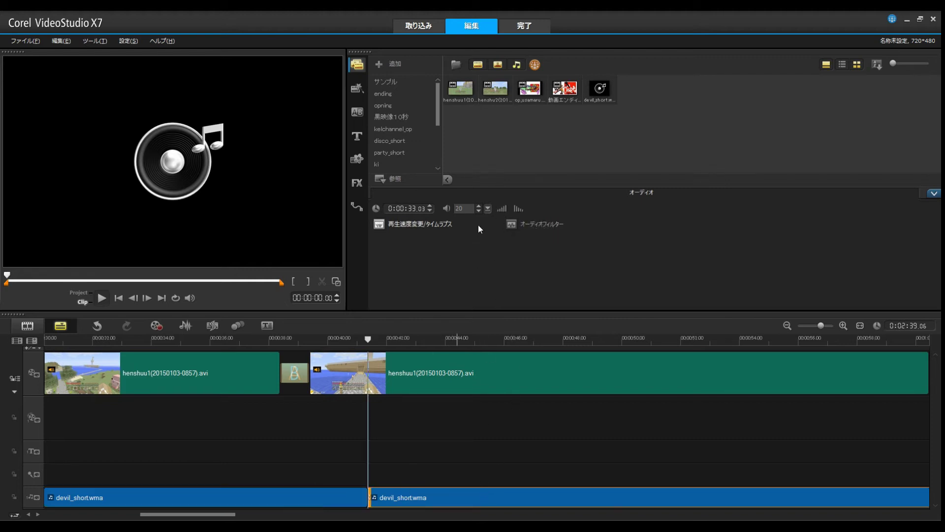
pyautogui.click(502, 209)
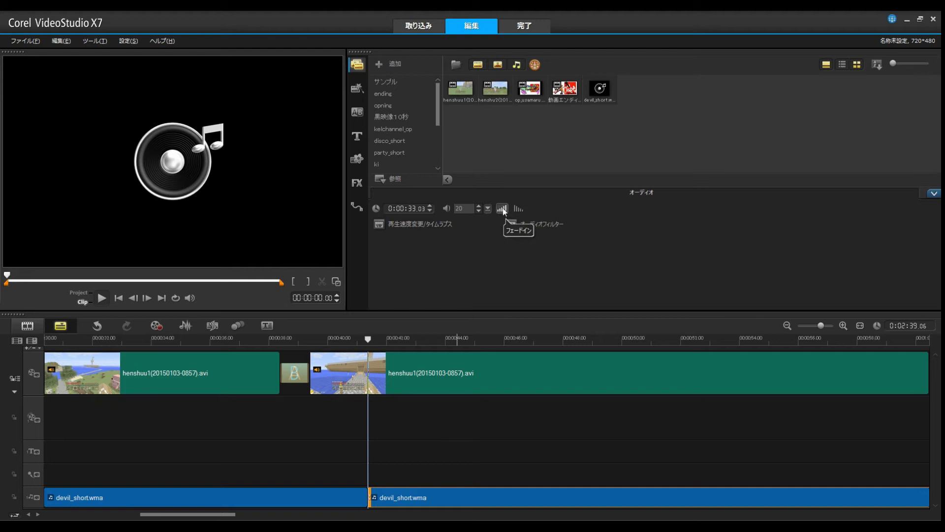
pyautogui.click(297, 496)
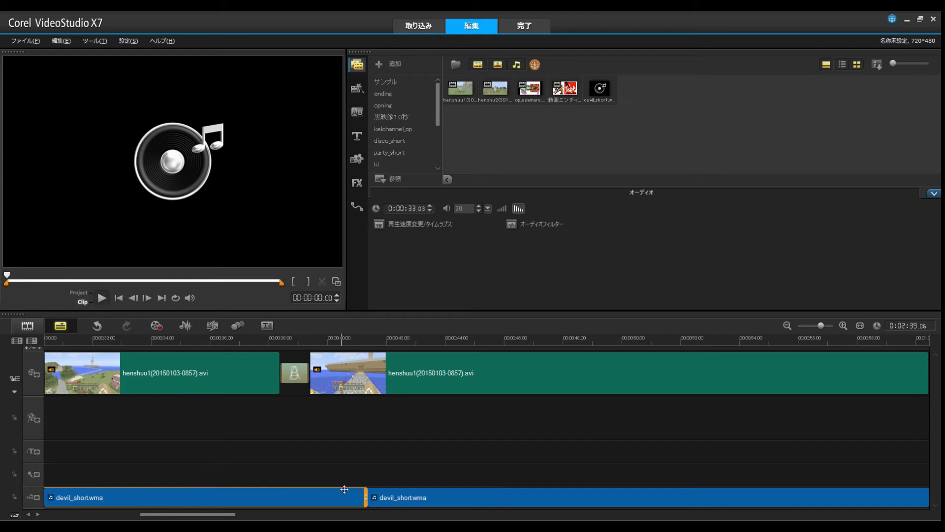
# Step: Fade the first devil_short.wma clip out and the second one in, and play across their join from 00:00:38.23 to 00:00:44.21
pyautogui.click(518, 208)
pyautogui.click(525, 496)
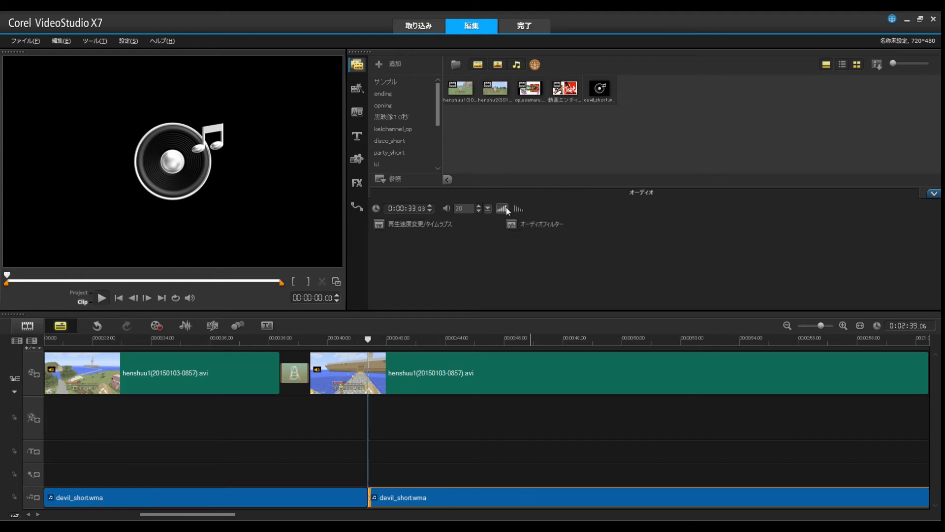
pyautogui.click(291, 425)
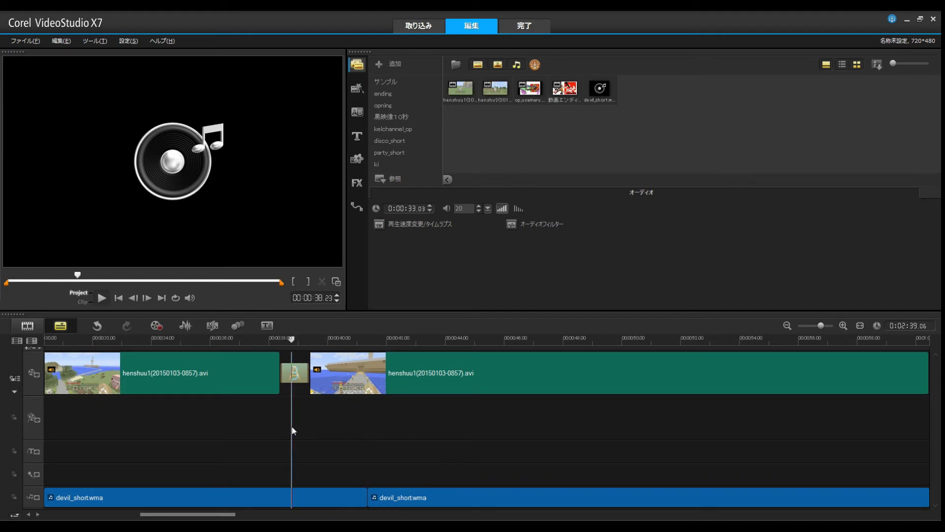
pyautogui.click(103, 298)
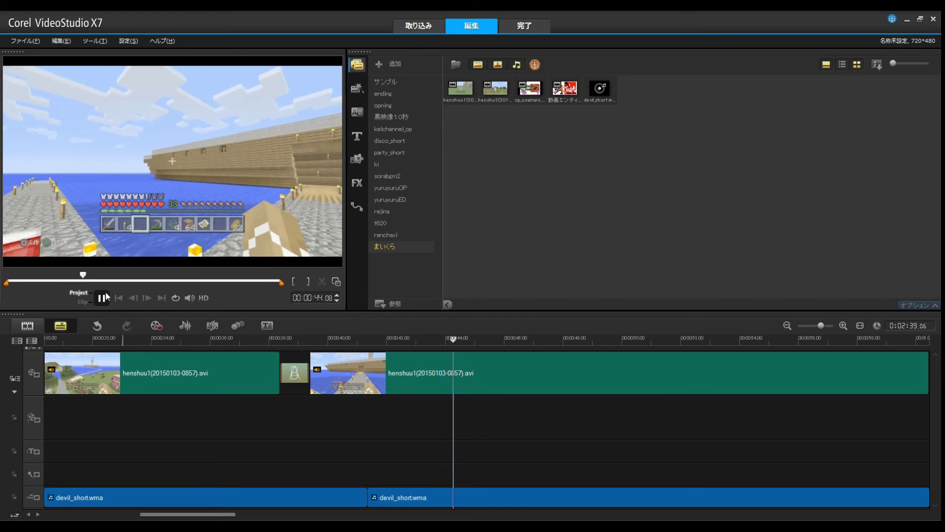
pyautogui.press('space')
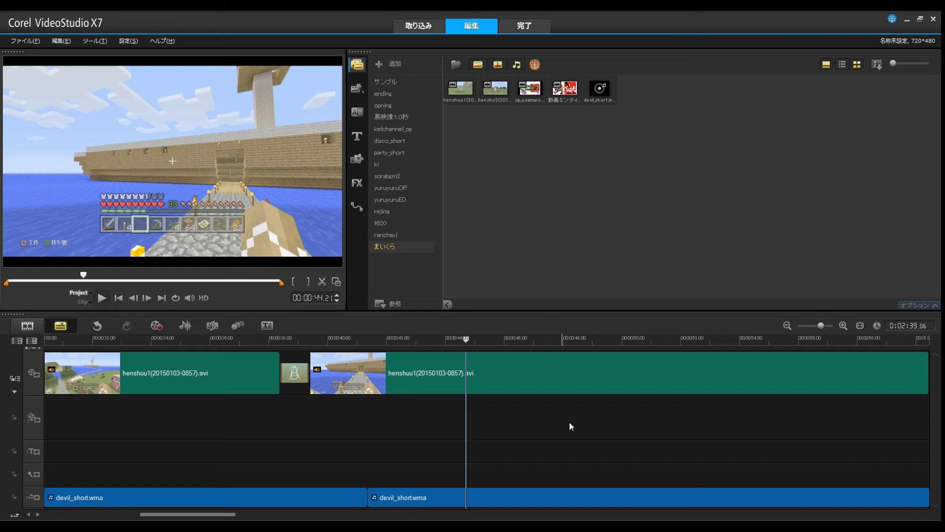
# Step: Go to the video output settings and replace the MPEG-4 file name with まいくら
pyautogui.click(534, 25)
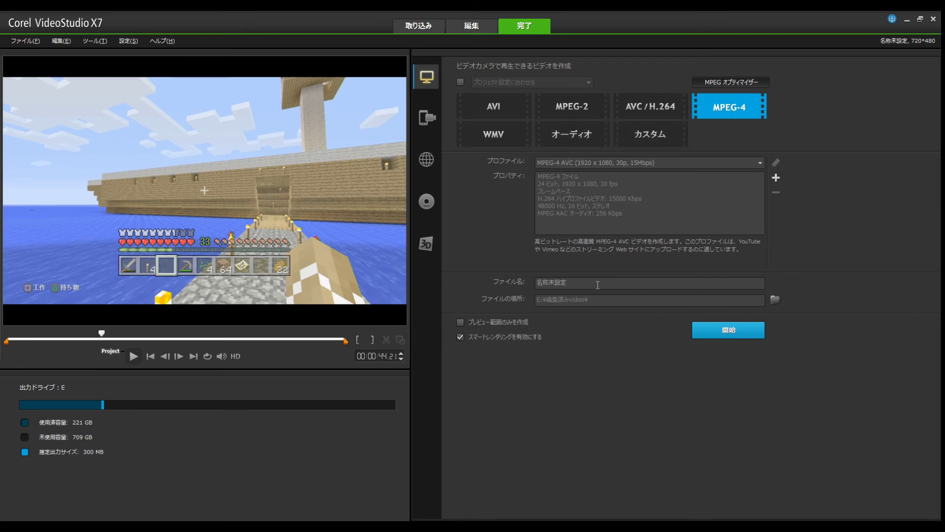
pyautogui.click(571, 284)
pyautogui.press('BackSpace')
pyautogui.press('BackSpace')
pyautogui.press('BackSpace')
pyautogui.press('BackSpace')
pyautogui.press('BackSpace')
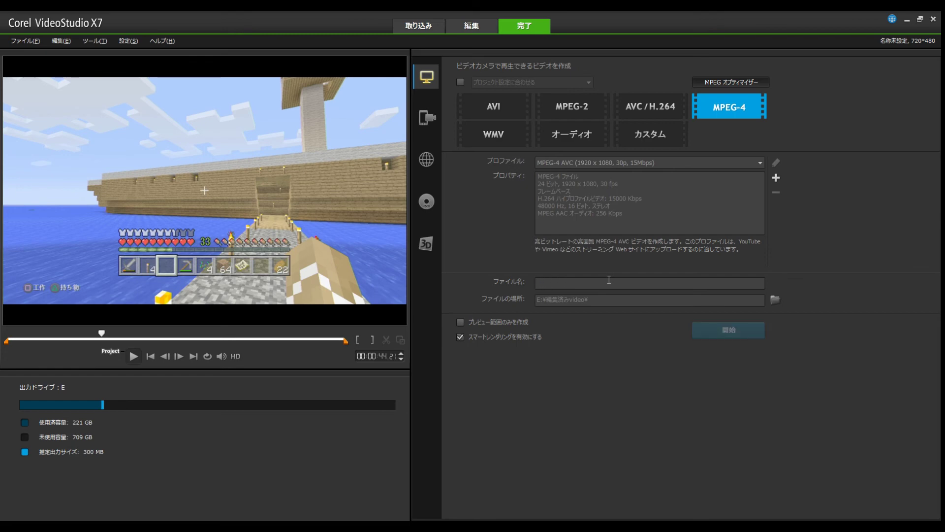
pyautogui.write('まいくら')
pyautogui.press('Return')
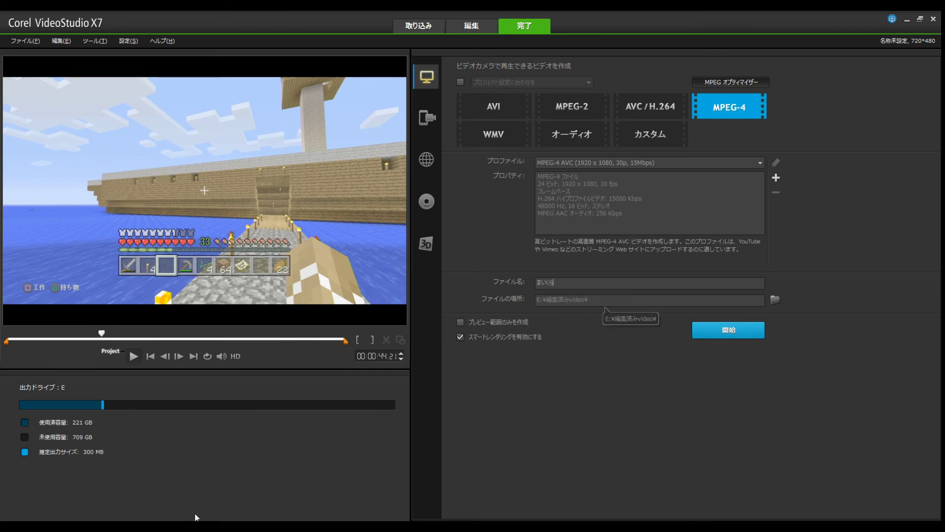
# Step: Look at the folders on drive E: in Windows Explorer to locate the 編集済みvideo output folder, and close the window
pyautogui.press('super')
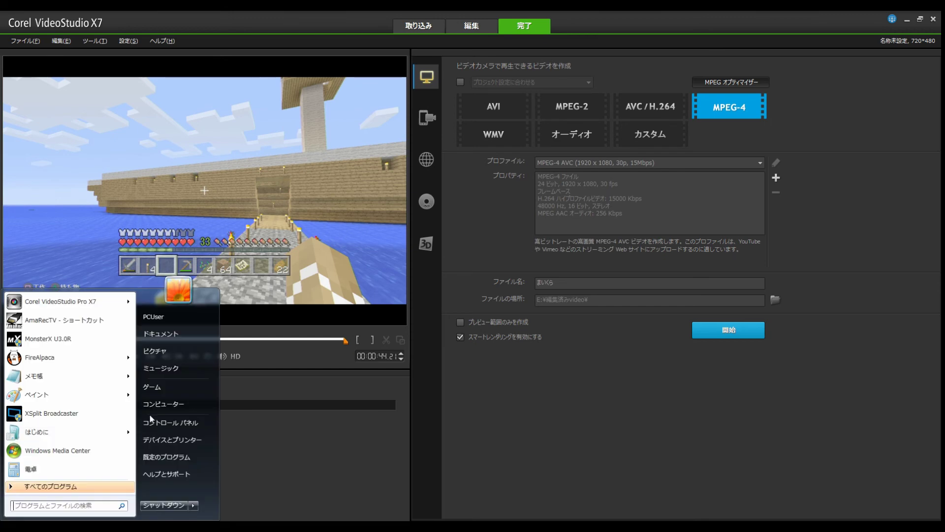
pyautogui.click(158, 407)
pyautogui.doubleClick(421, 278)
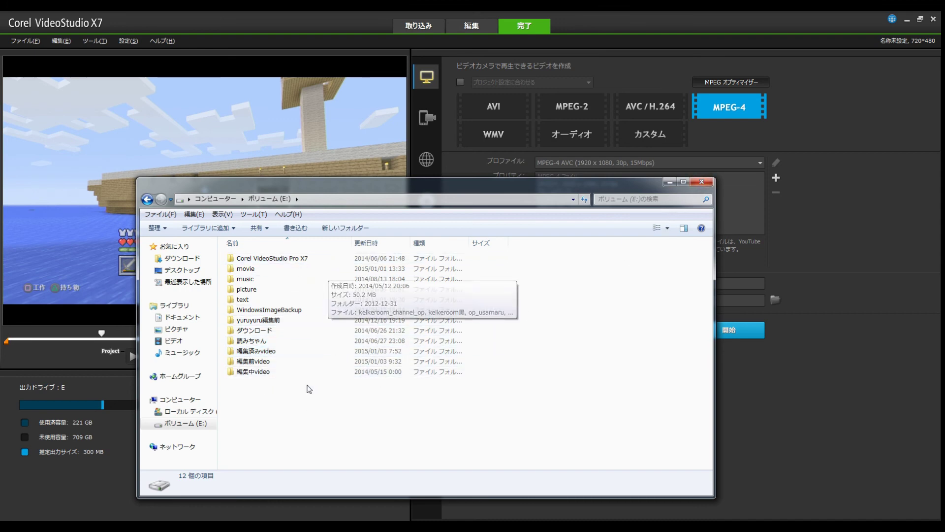
pyautogui.click(702, 181)
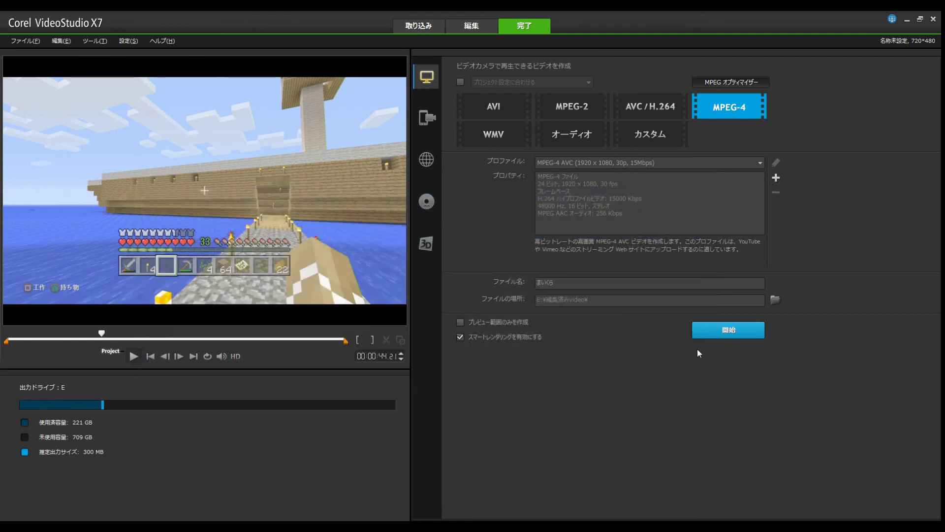